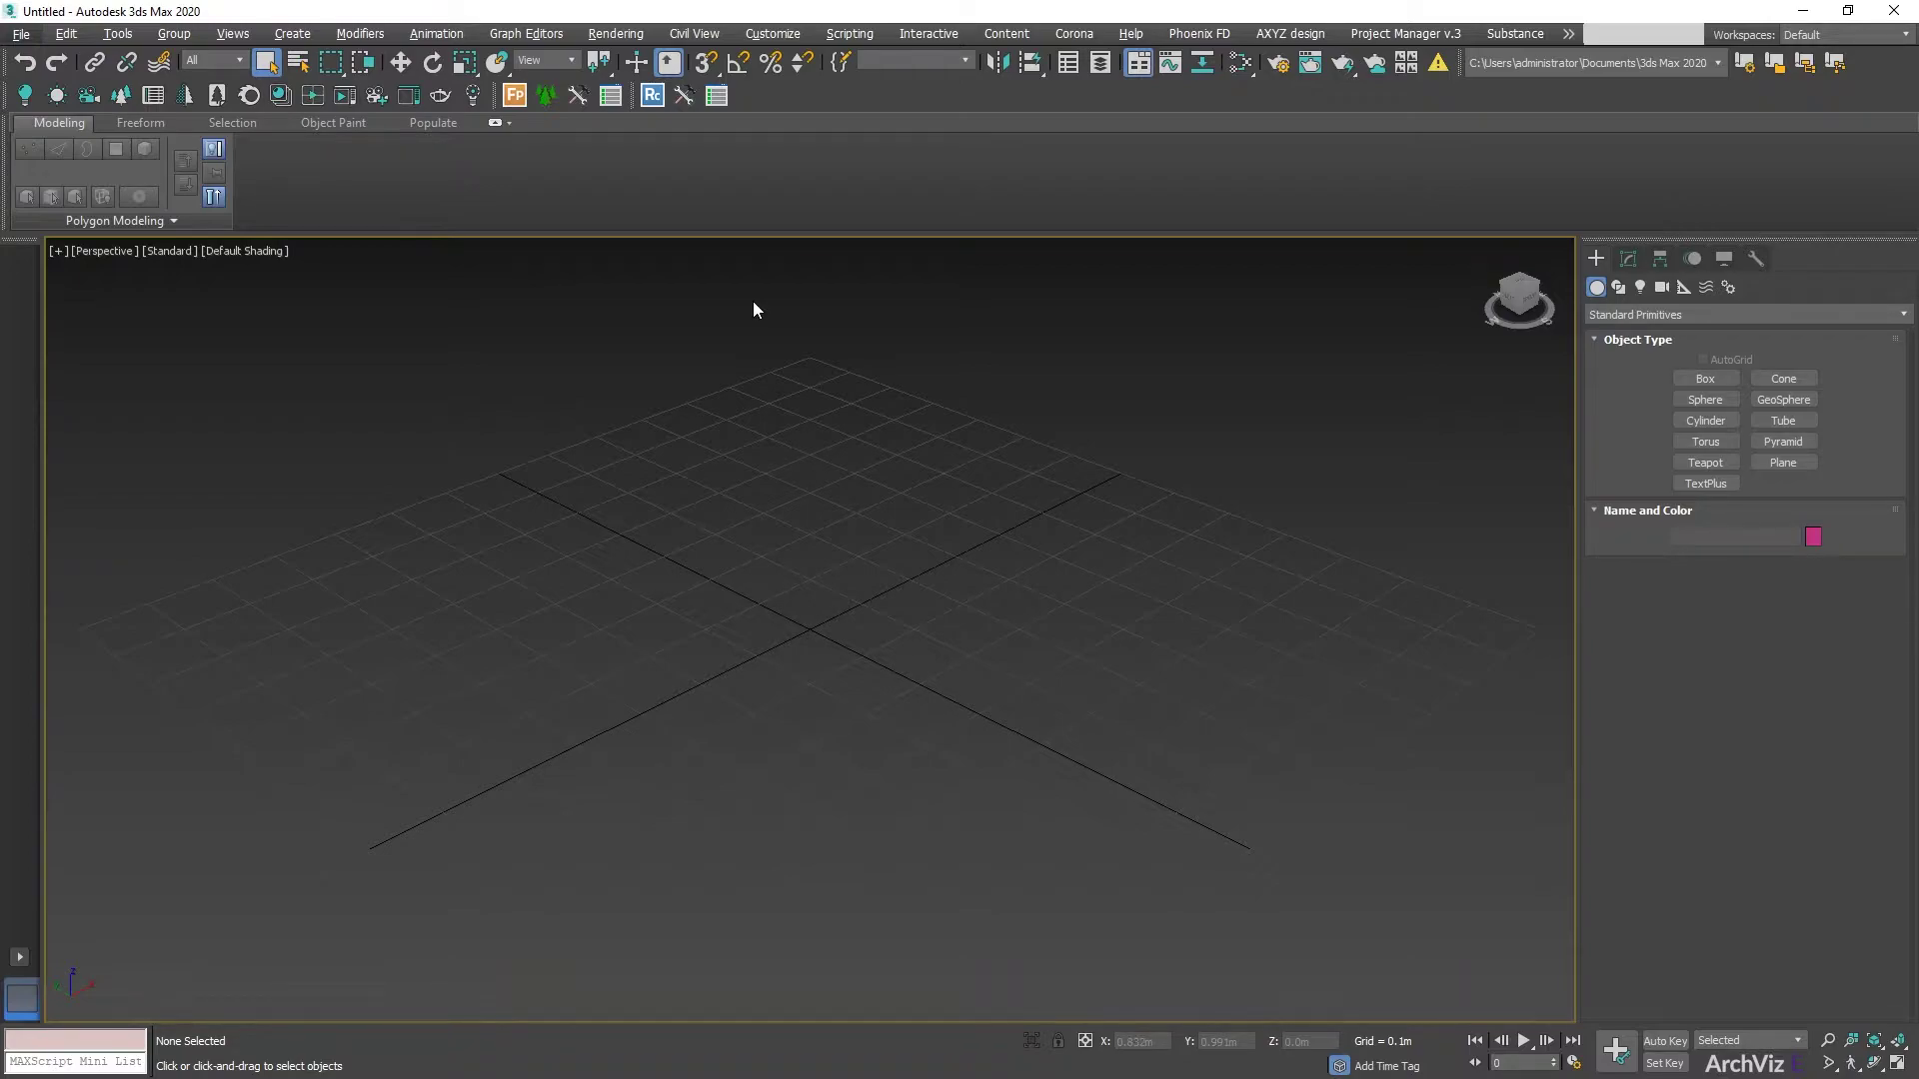
- Open Customize User Interface on the Toolbars tab from the toolbar's right-click menu
right_click(764, 107)
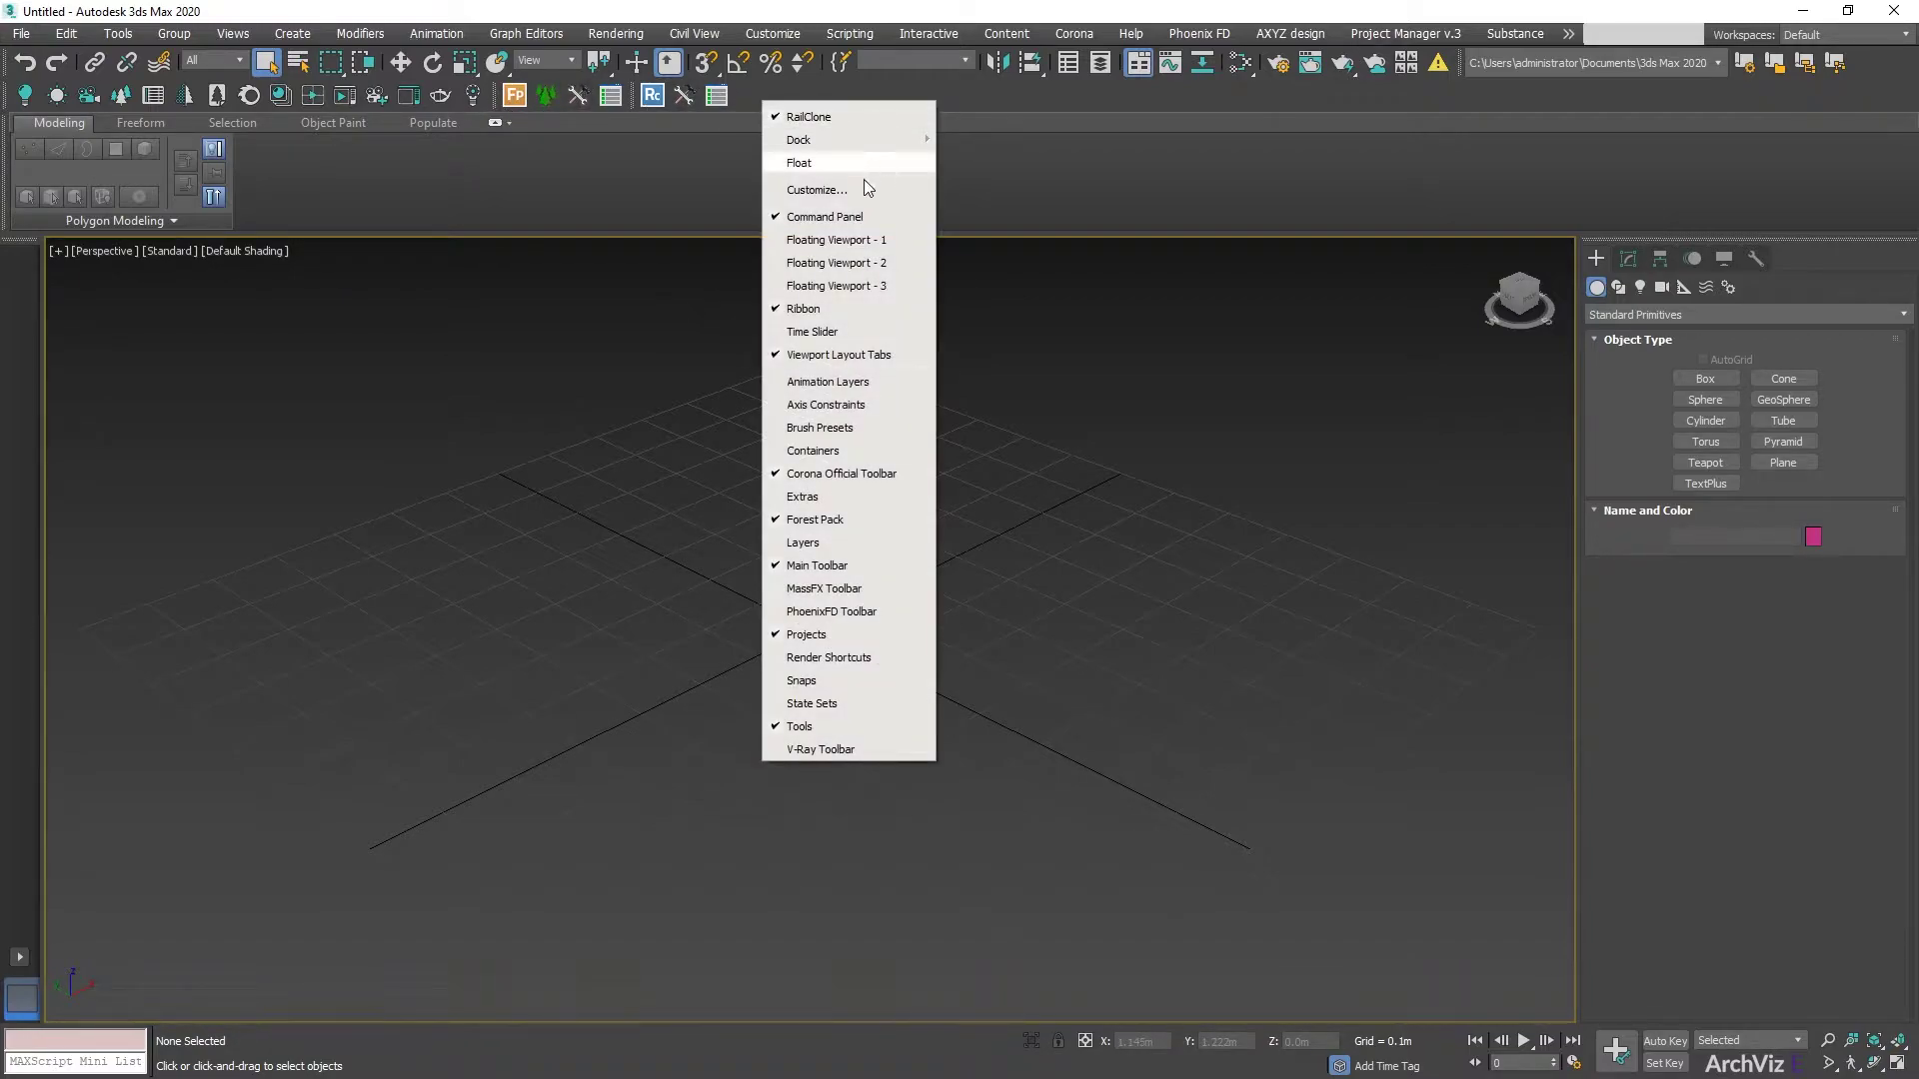
left_click(820, 191)
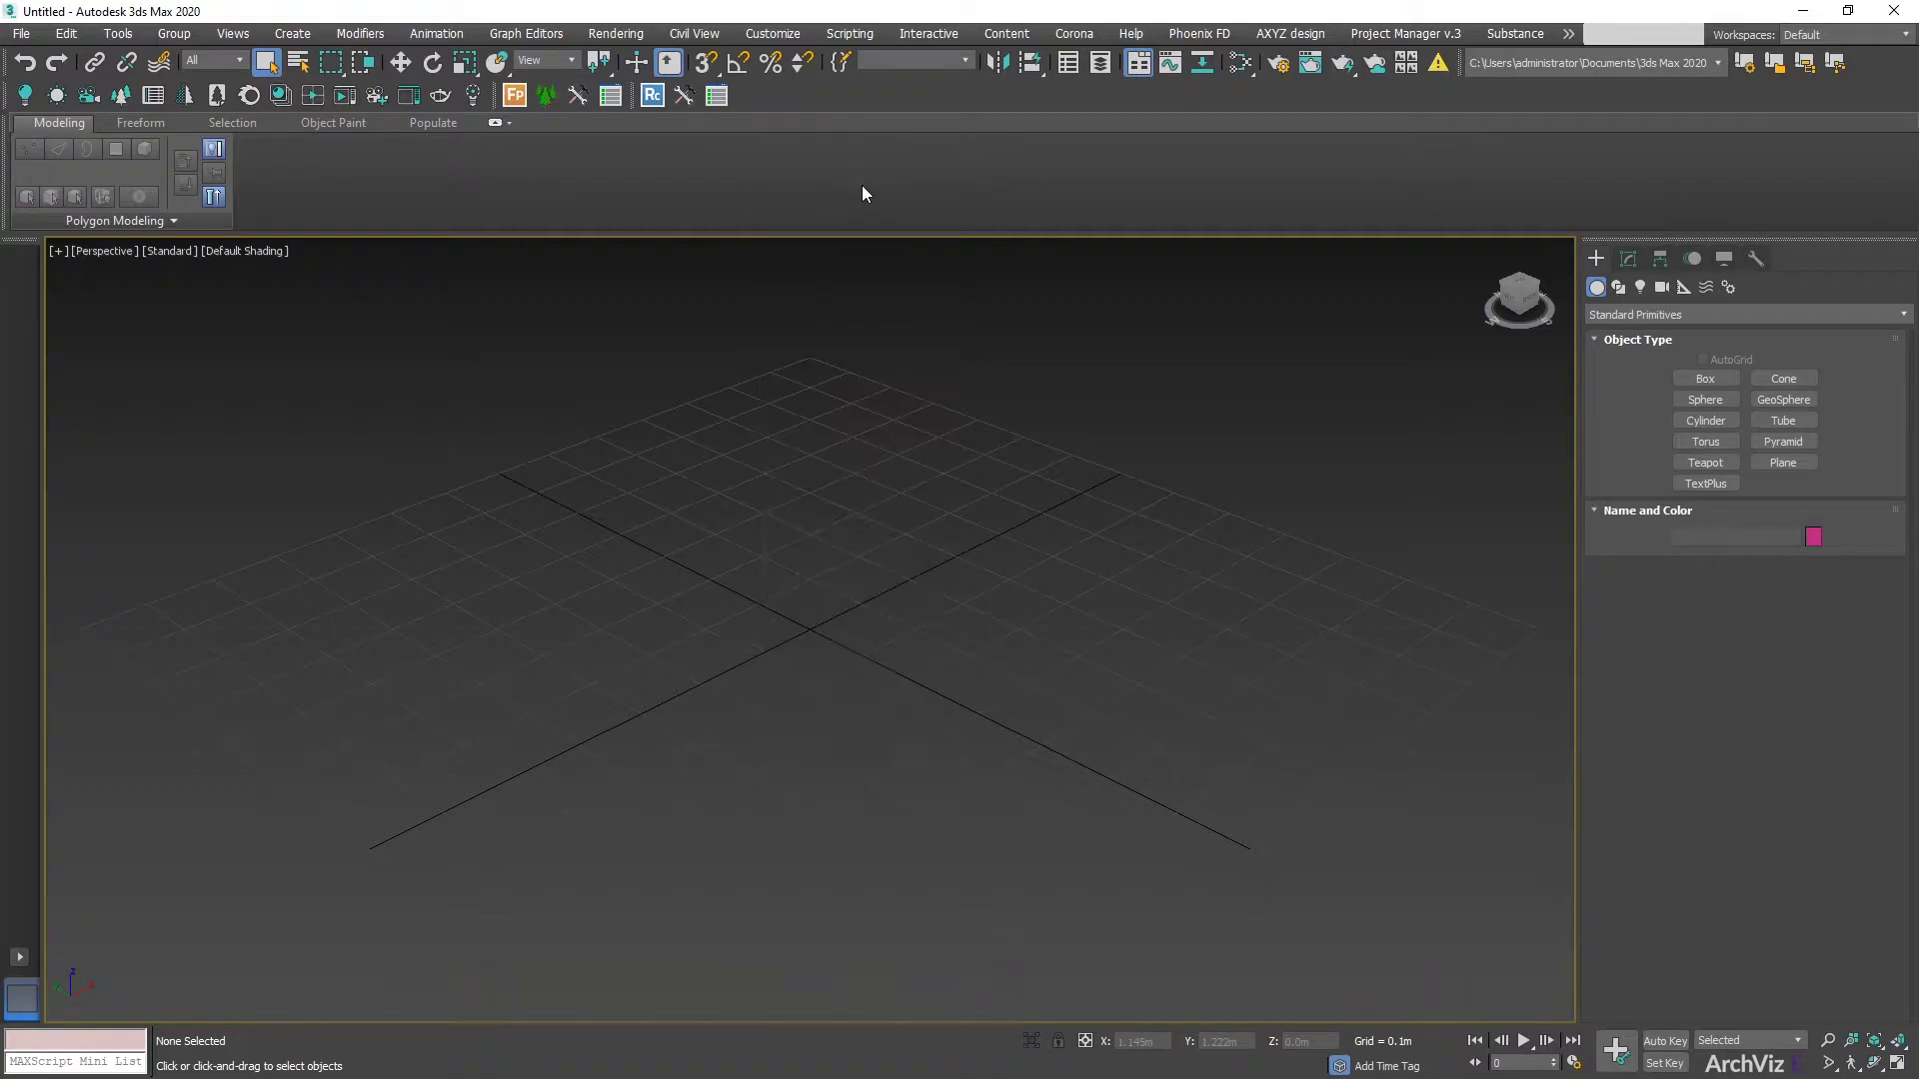
left_click_drag(548, 189, 595, 161)
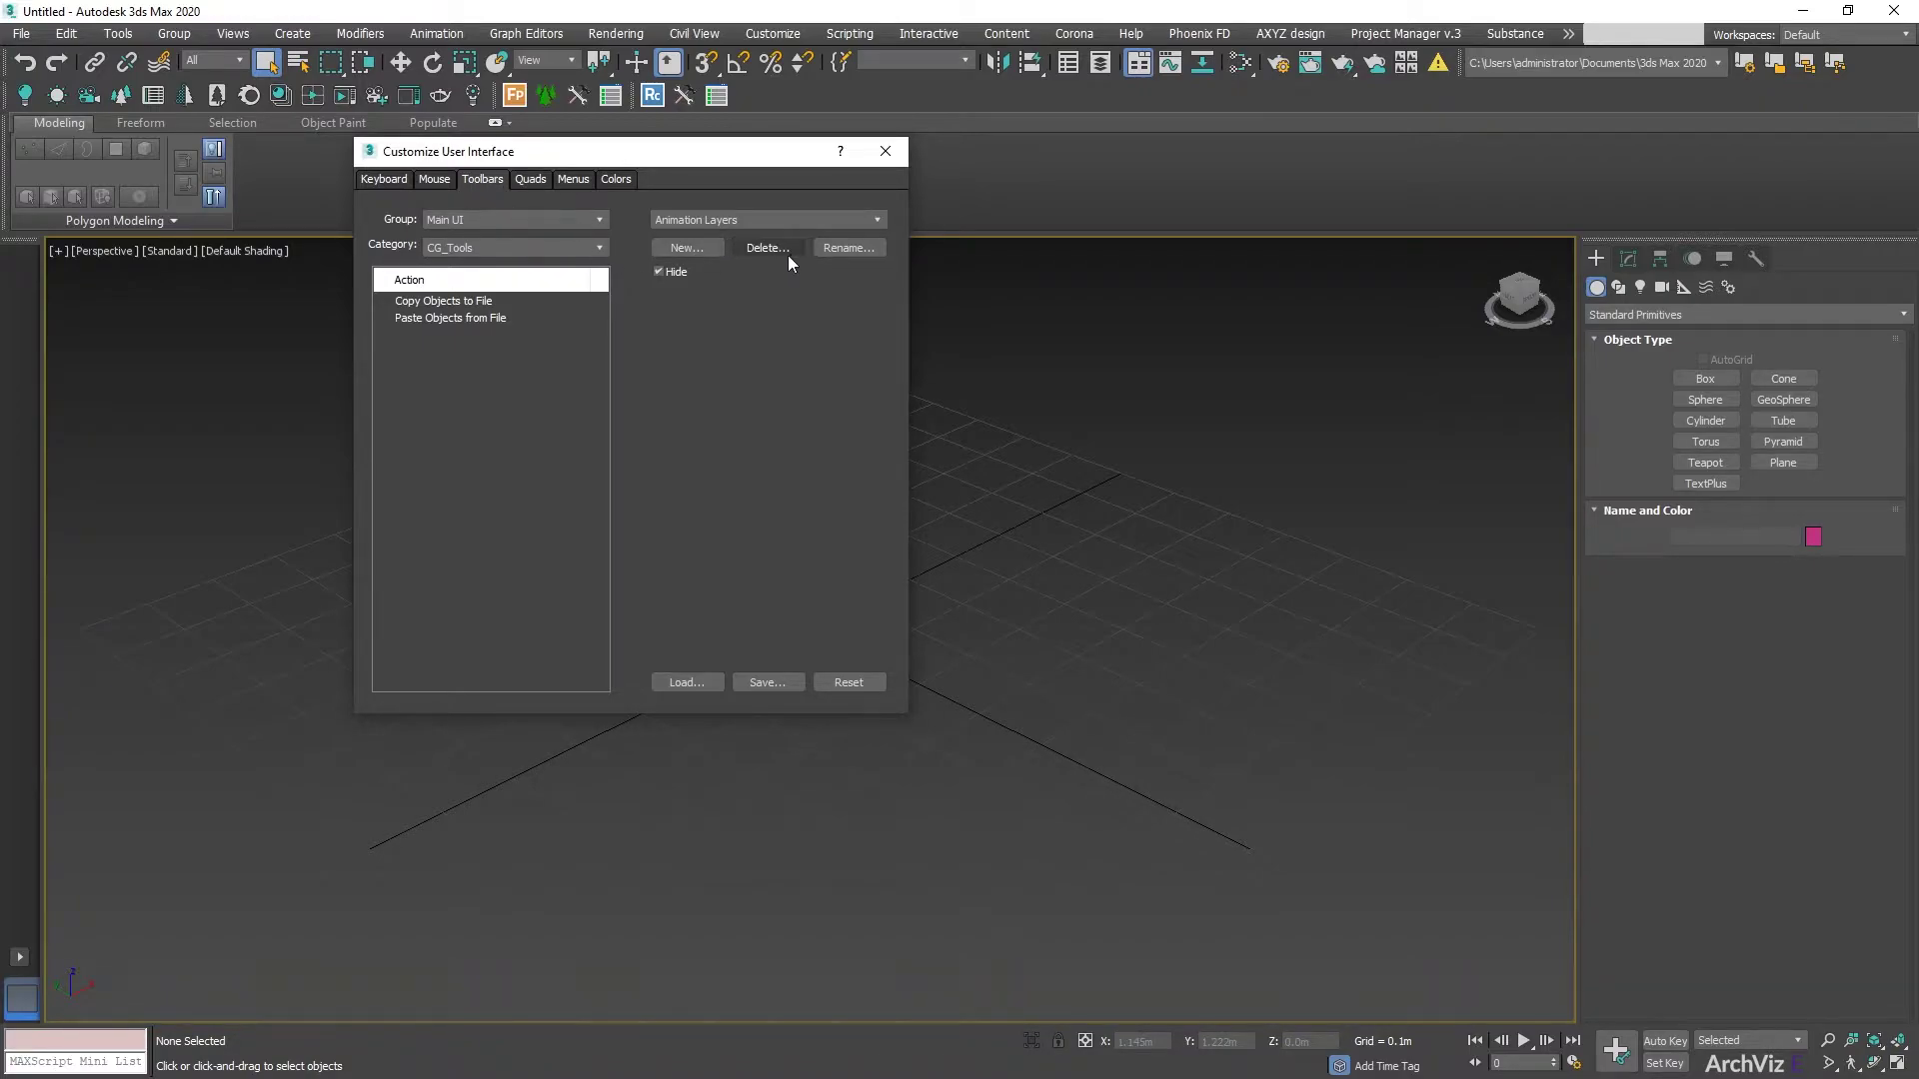
- Create a new floating toolbar named 'Soulburn' and reposition it and the Customize dialog
left_click(694, 250)
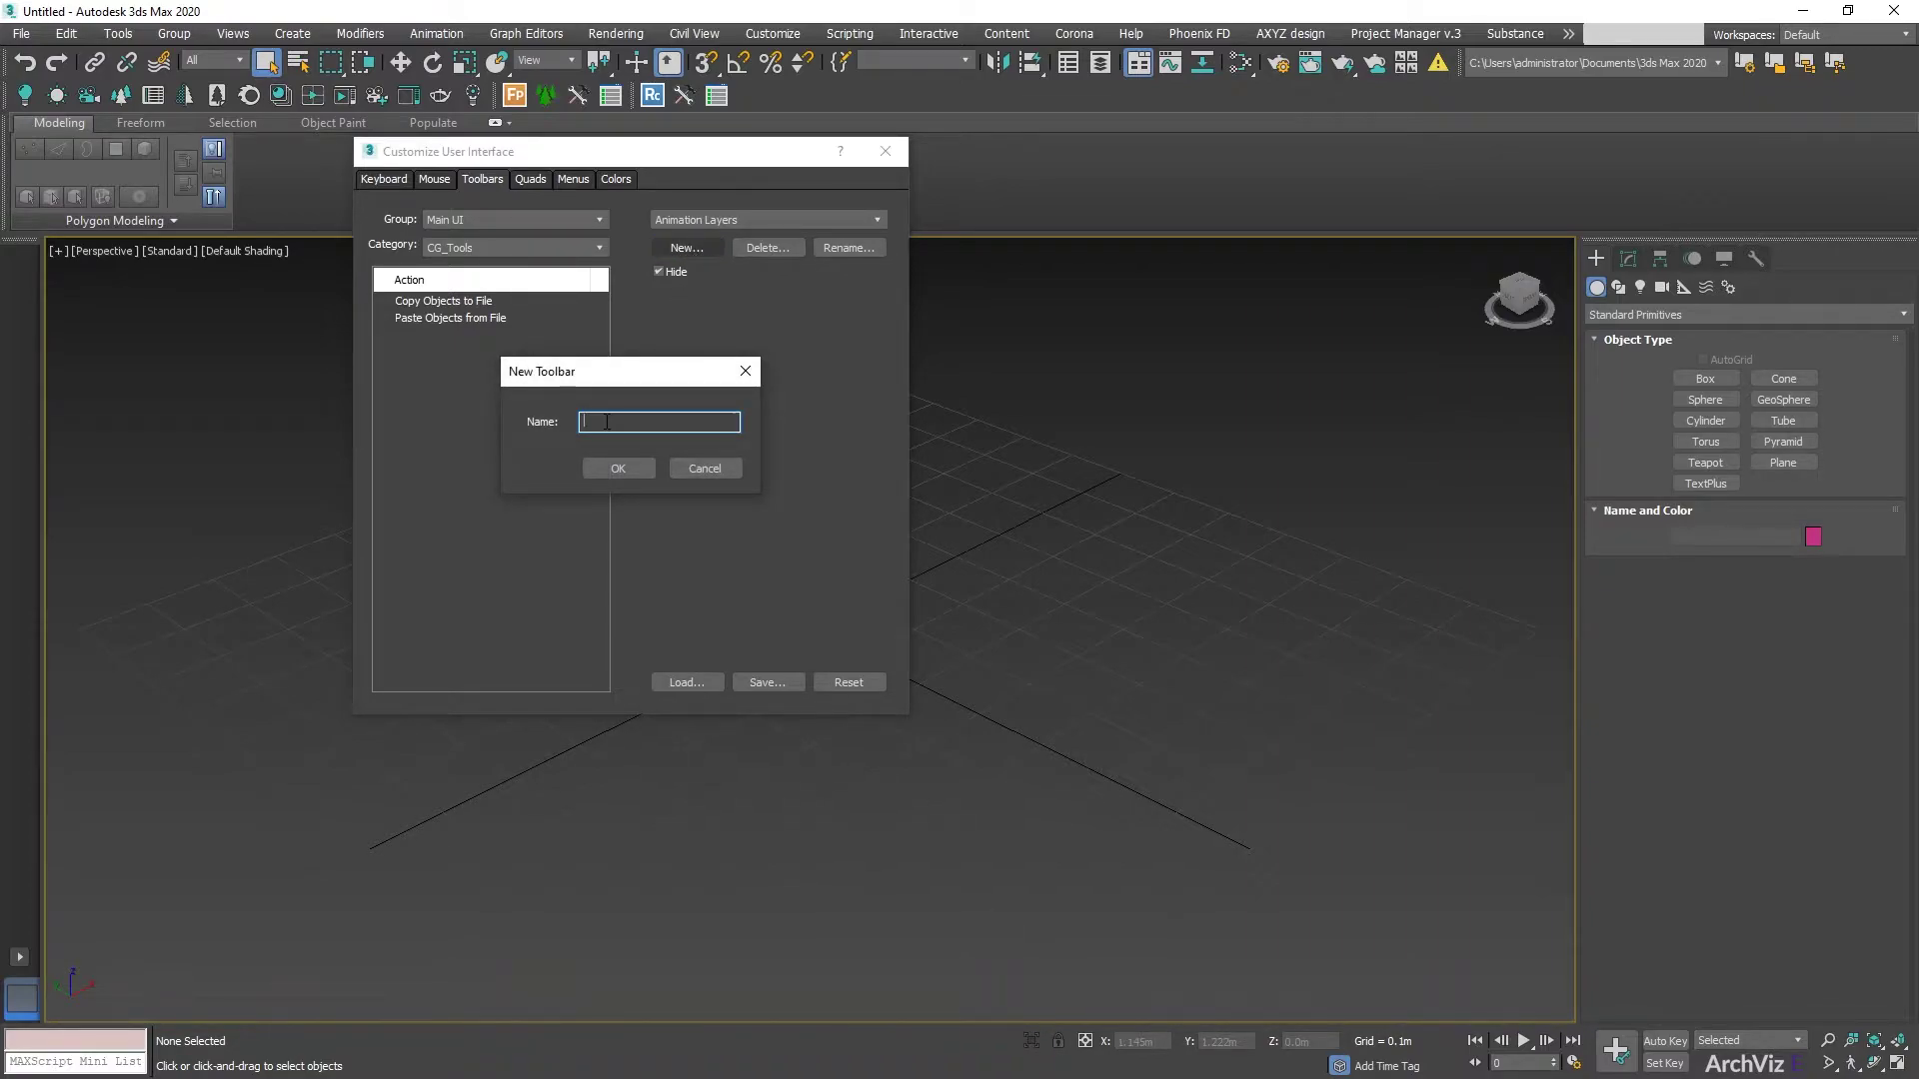
type("Soulburn")
left_click(632, 474)
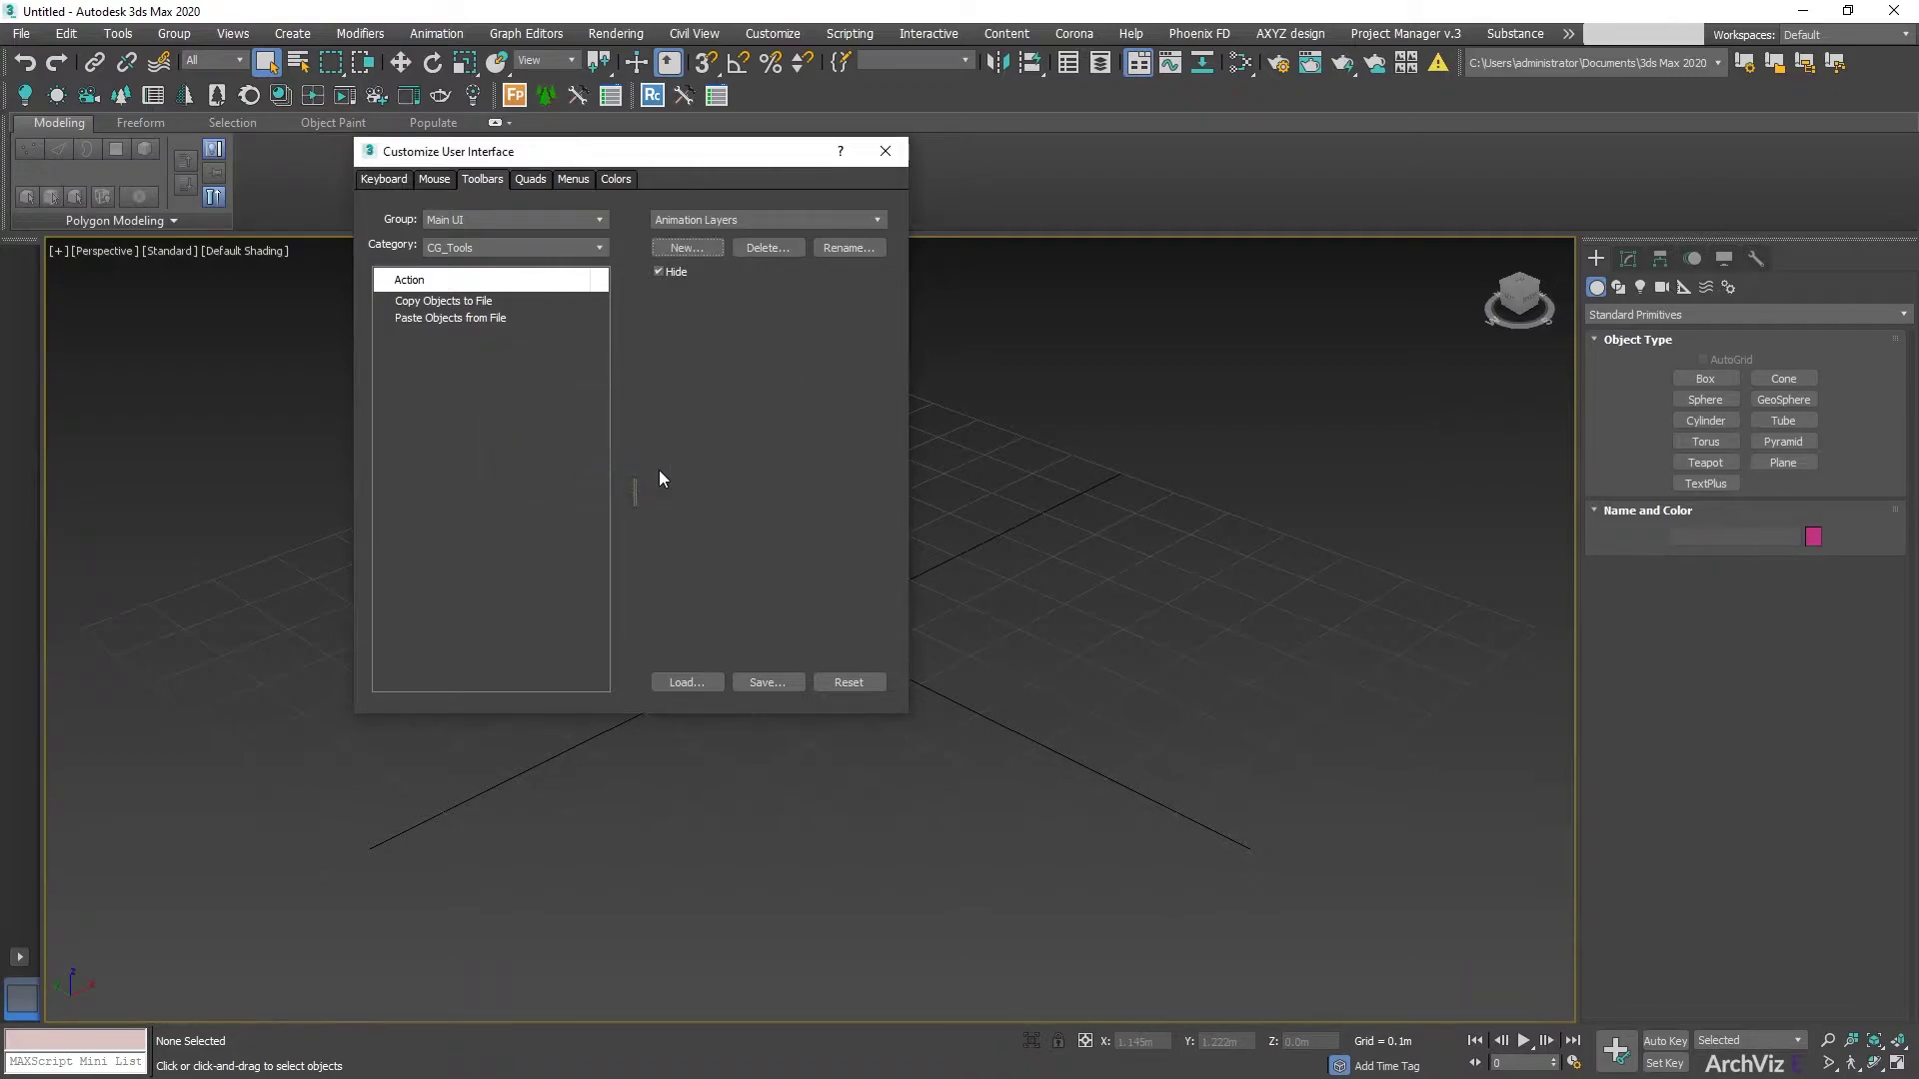
left_click_drag(634, 493, 1001, 455)
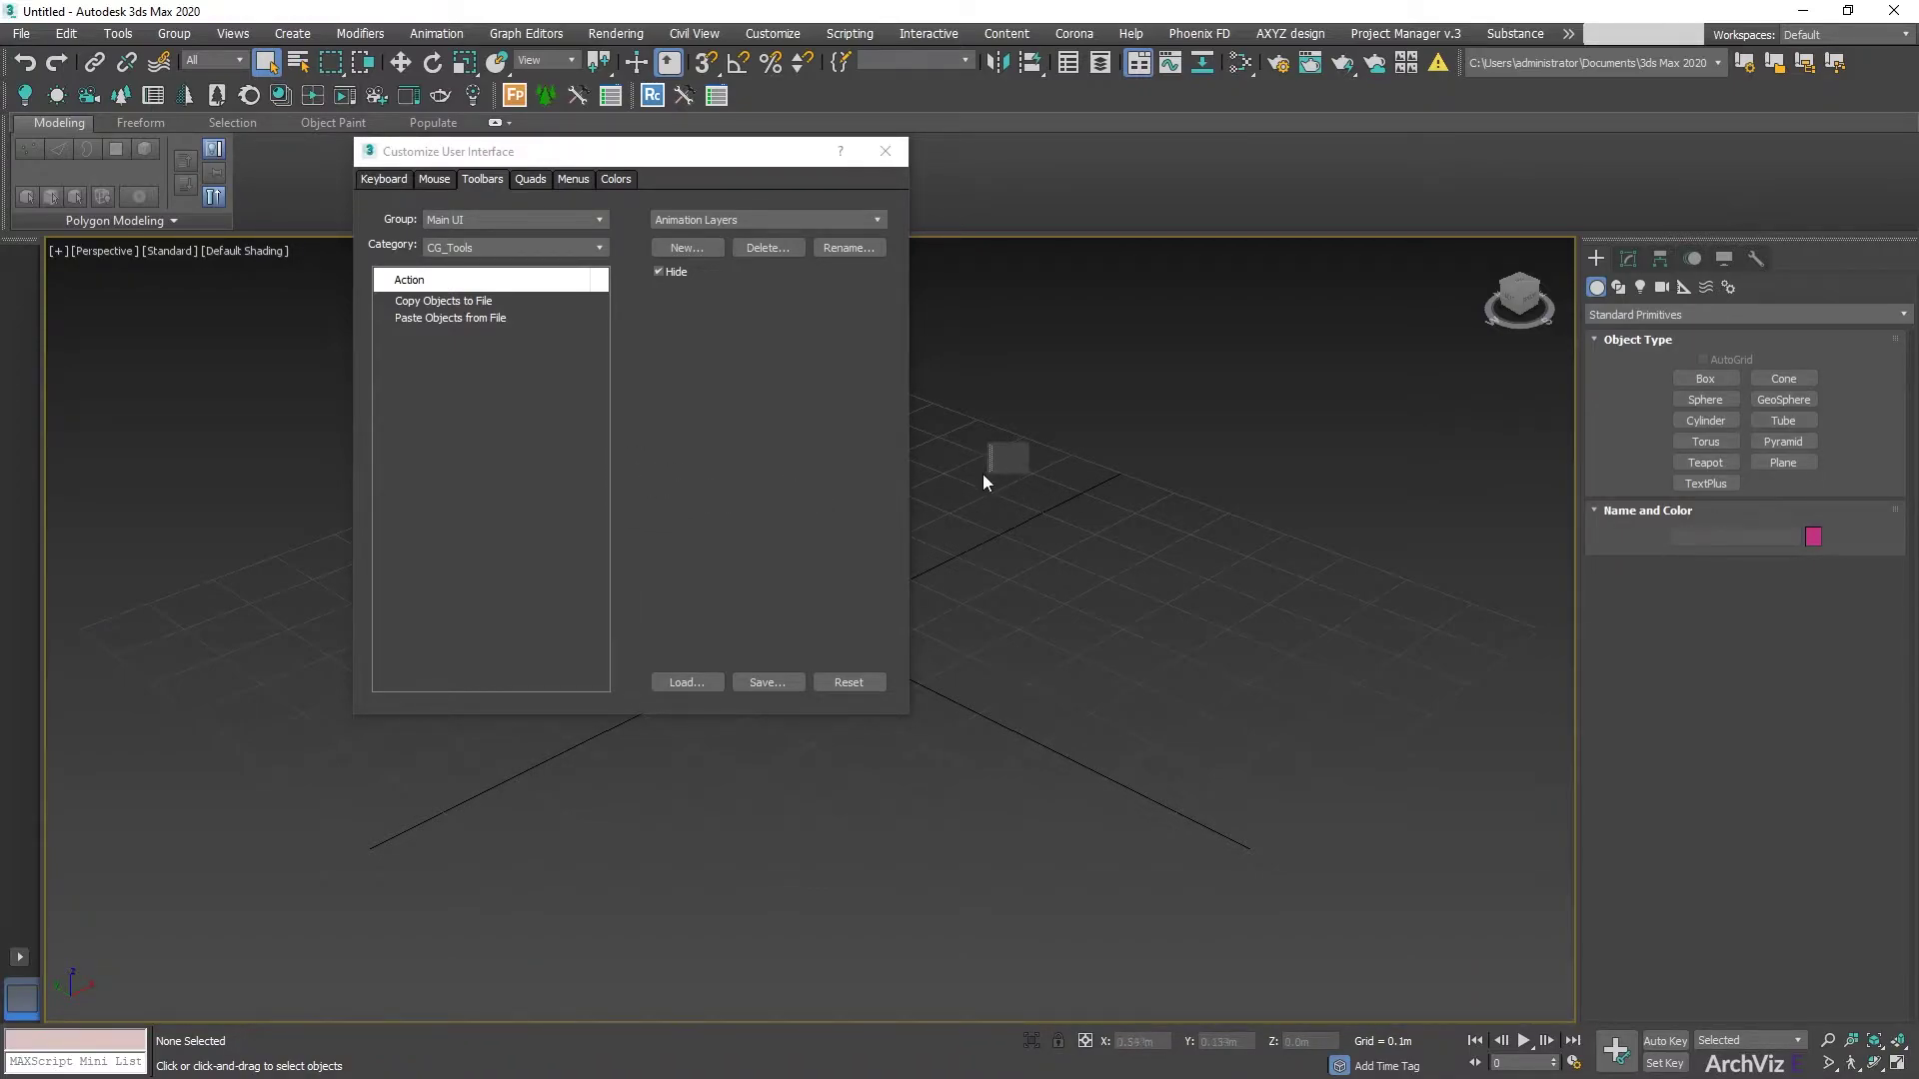
left_click_drag(725, 162, 404, 160)
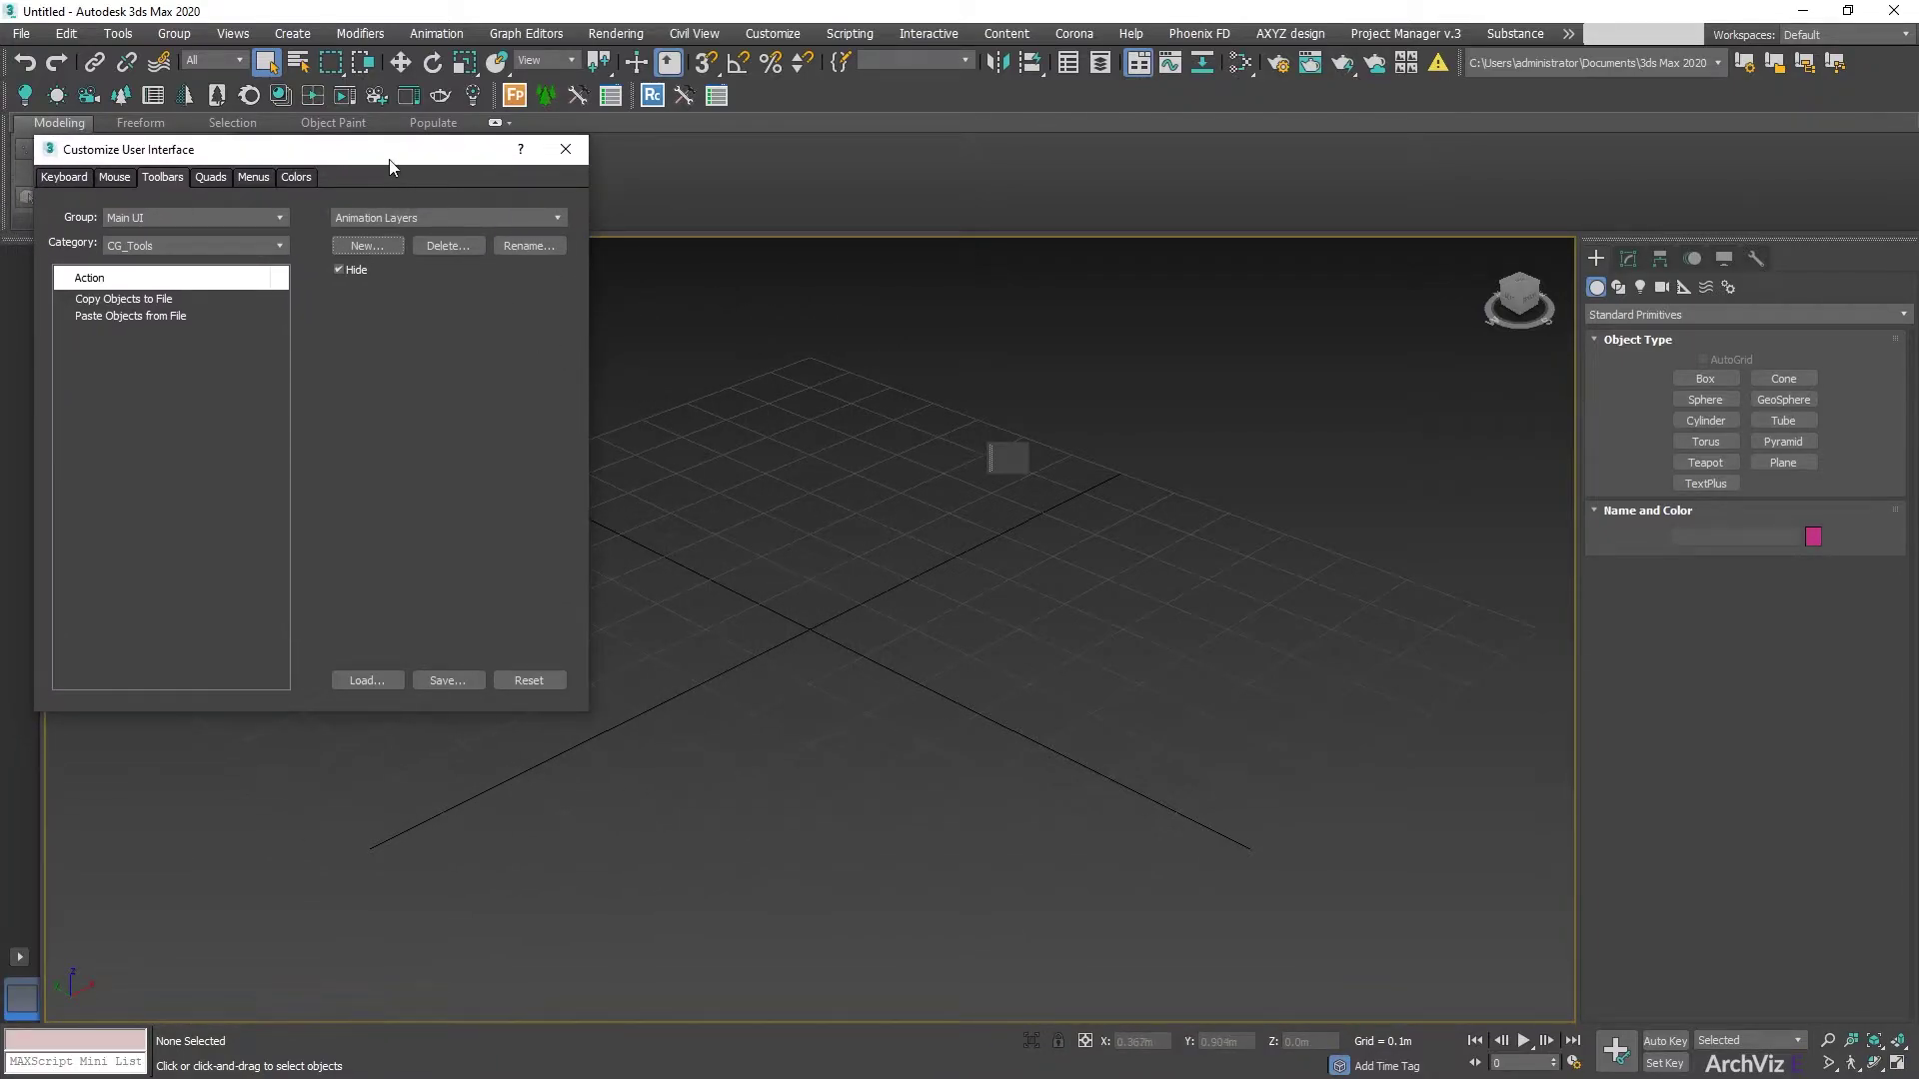
left_click_drag(390, 159, 691, 172)
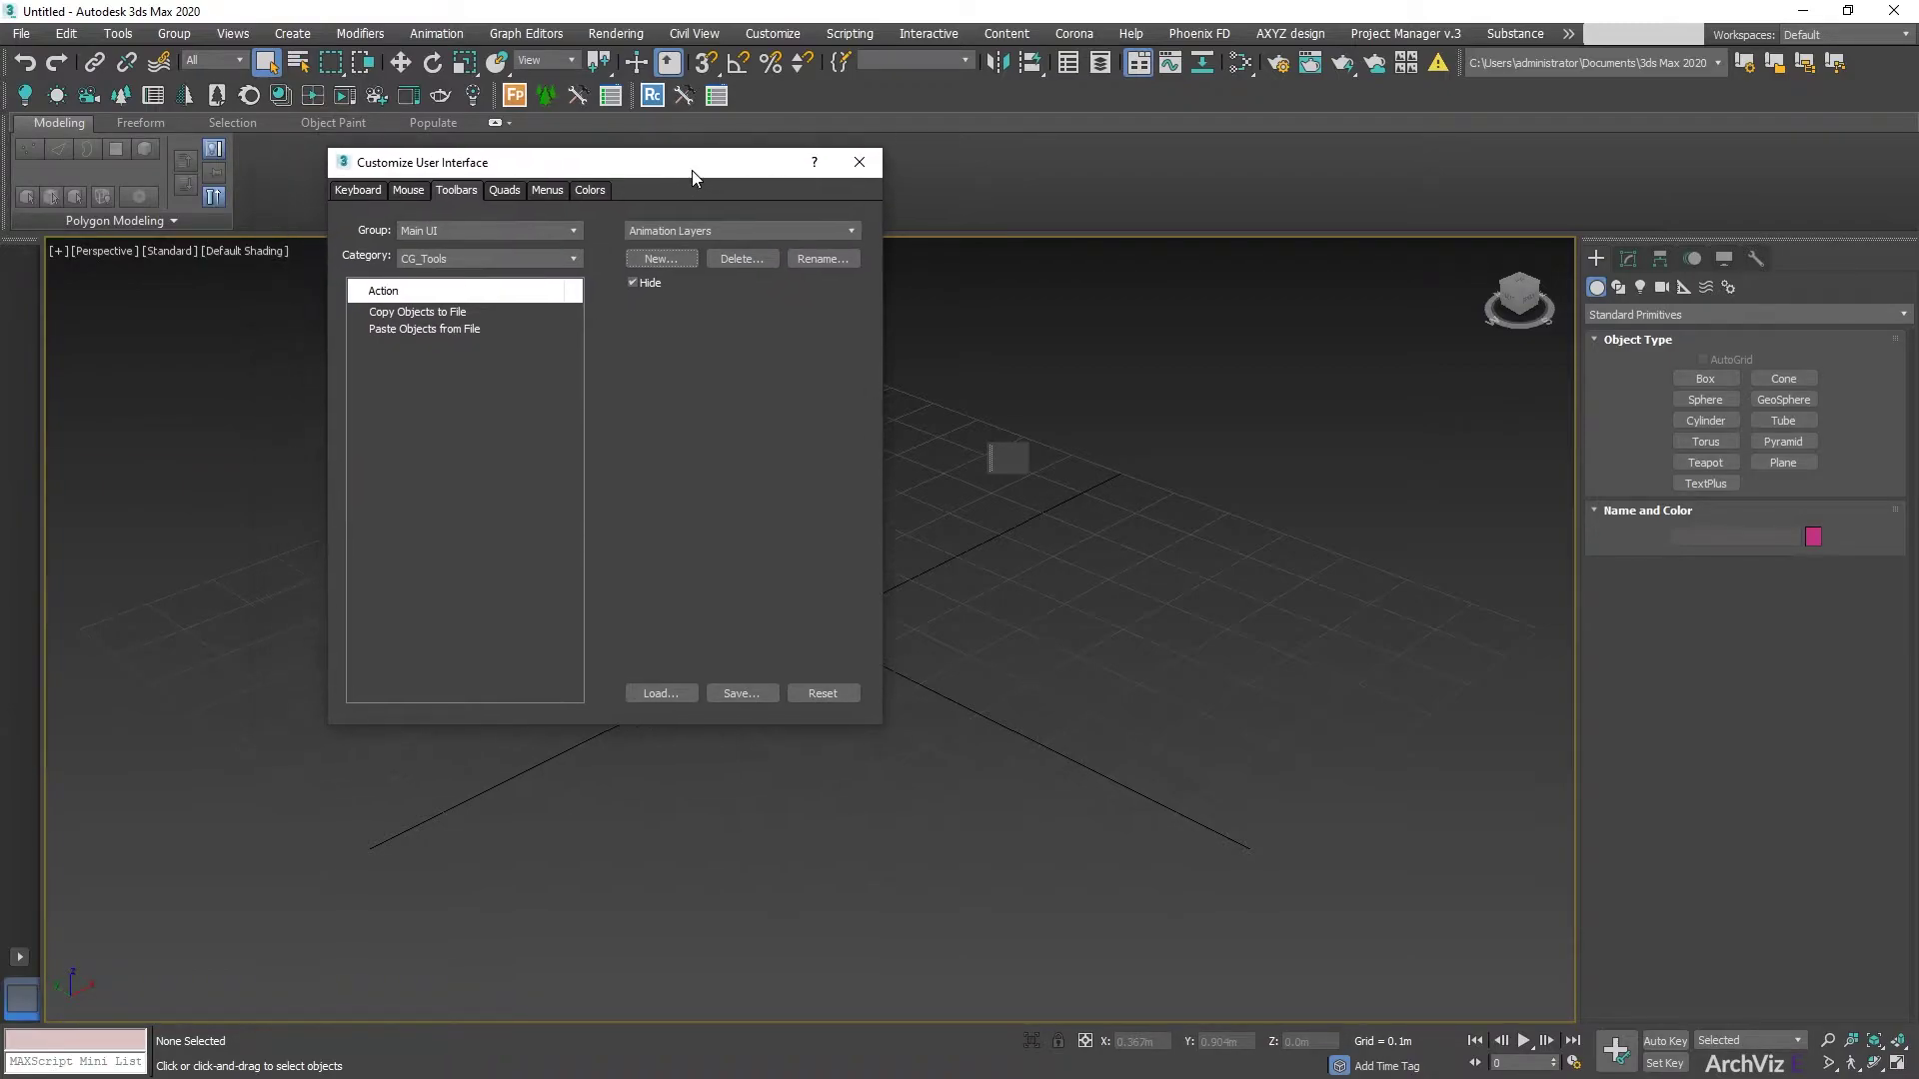
- Delete the Soulburn toolbar and create a new empty toolbar named 'Soulburn'
left_click(691, 230)
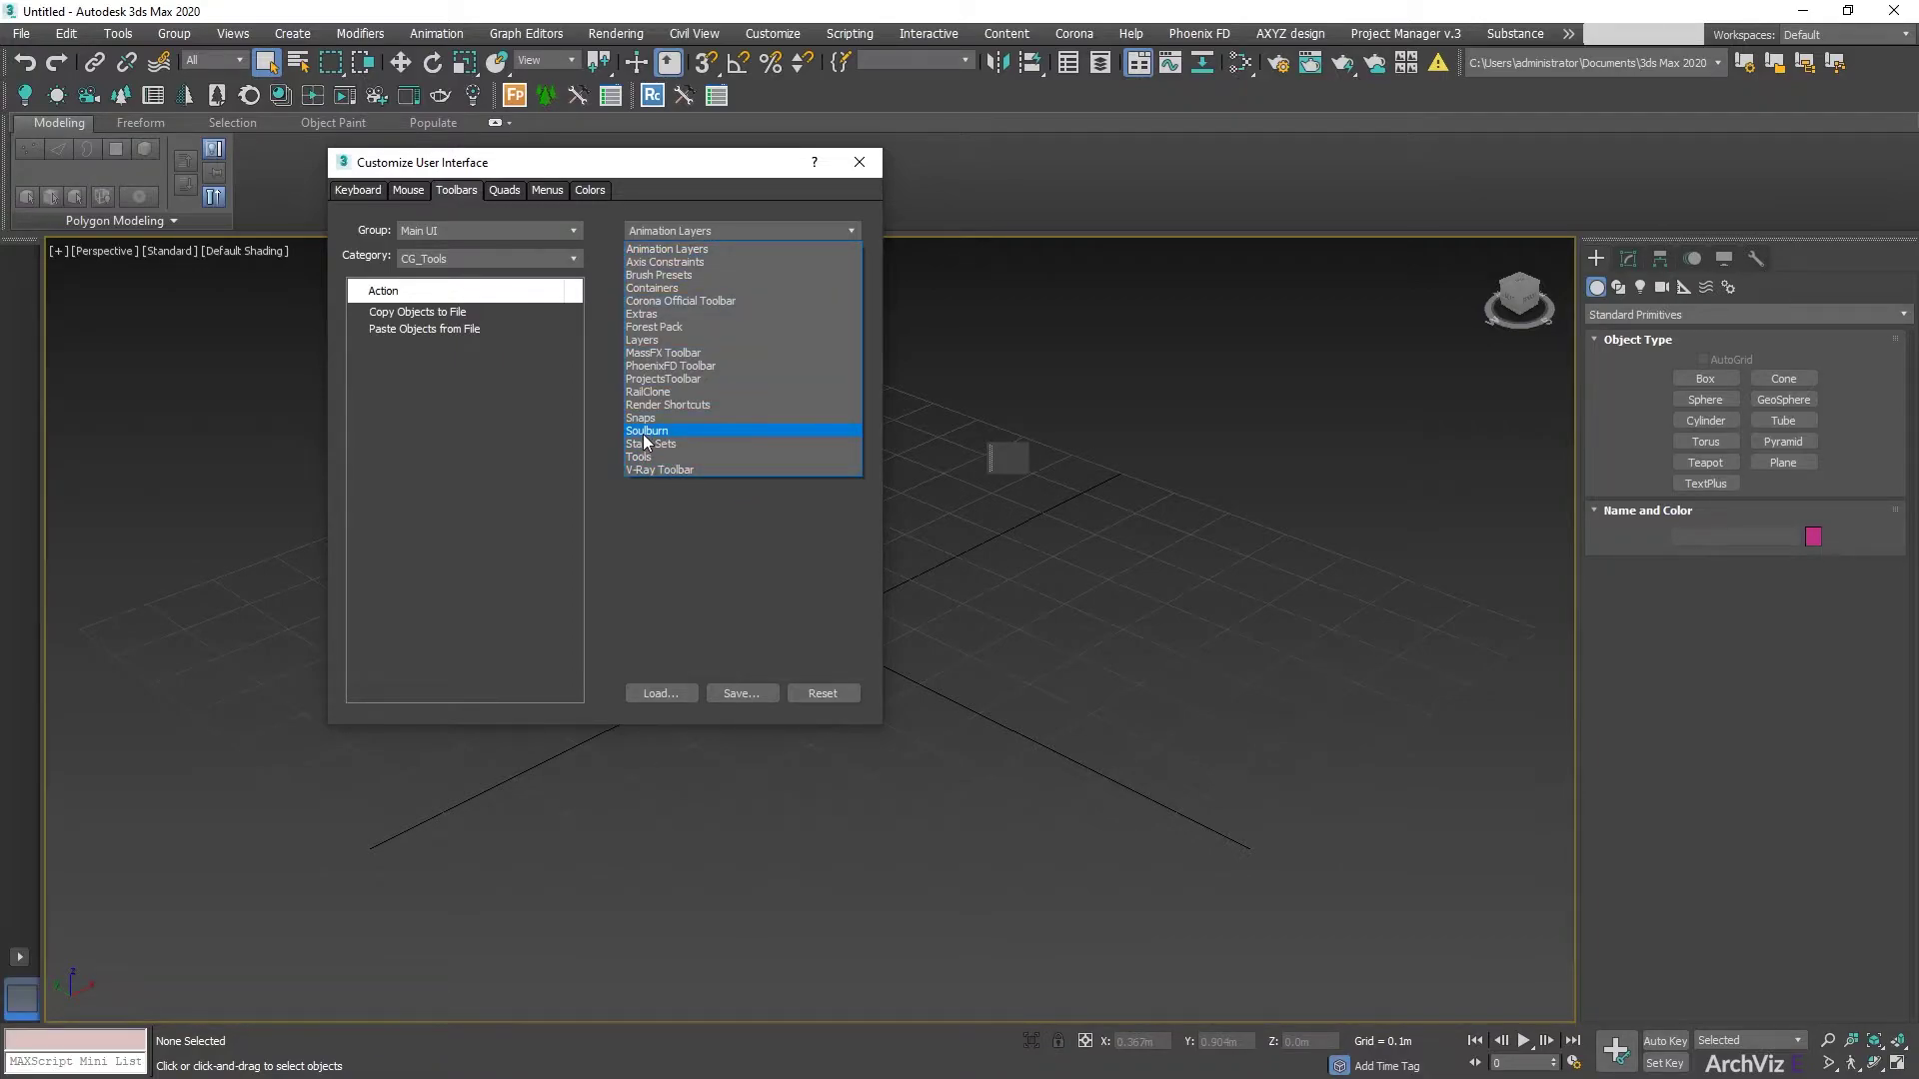
left_click(645, 434)
left_click(738, 259)
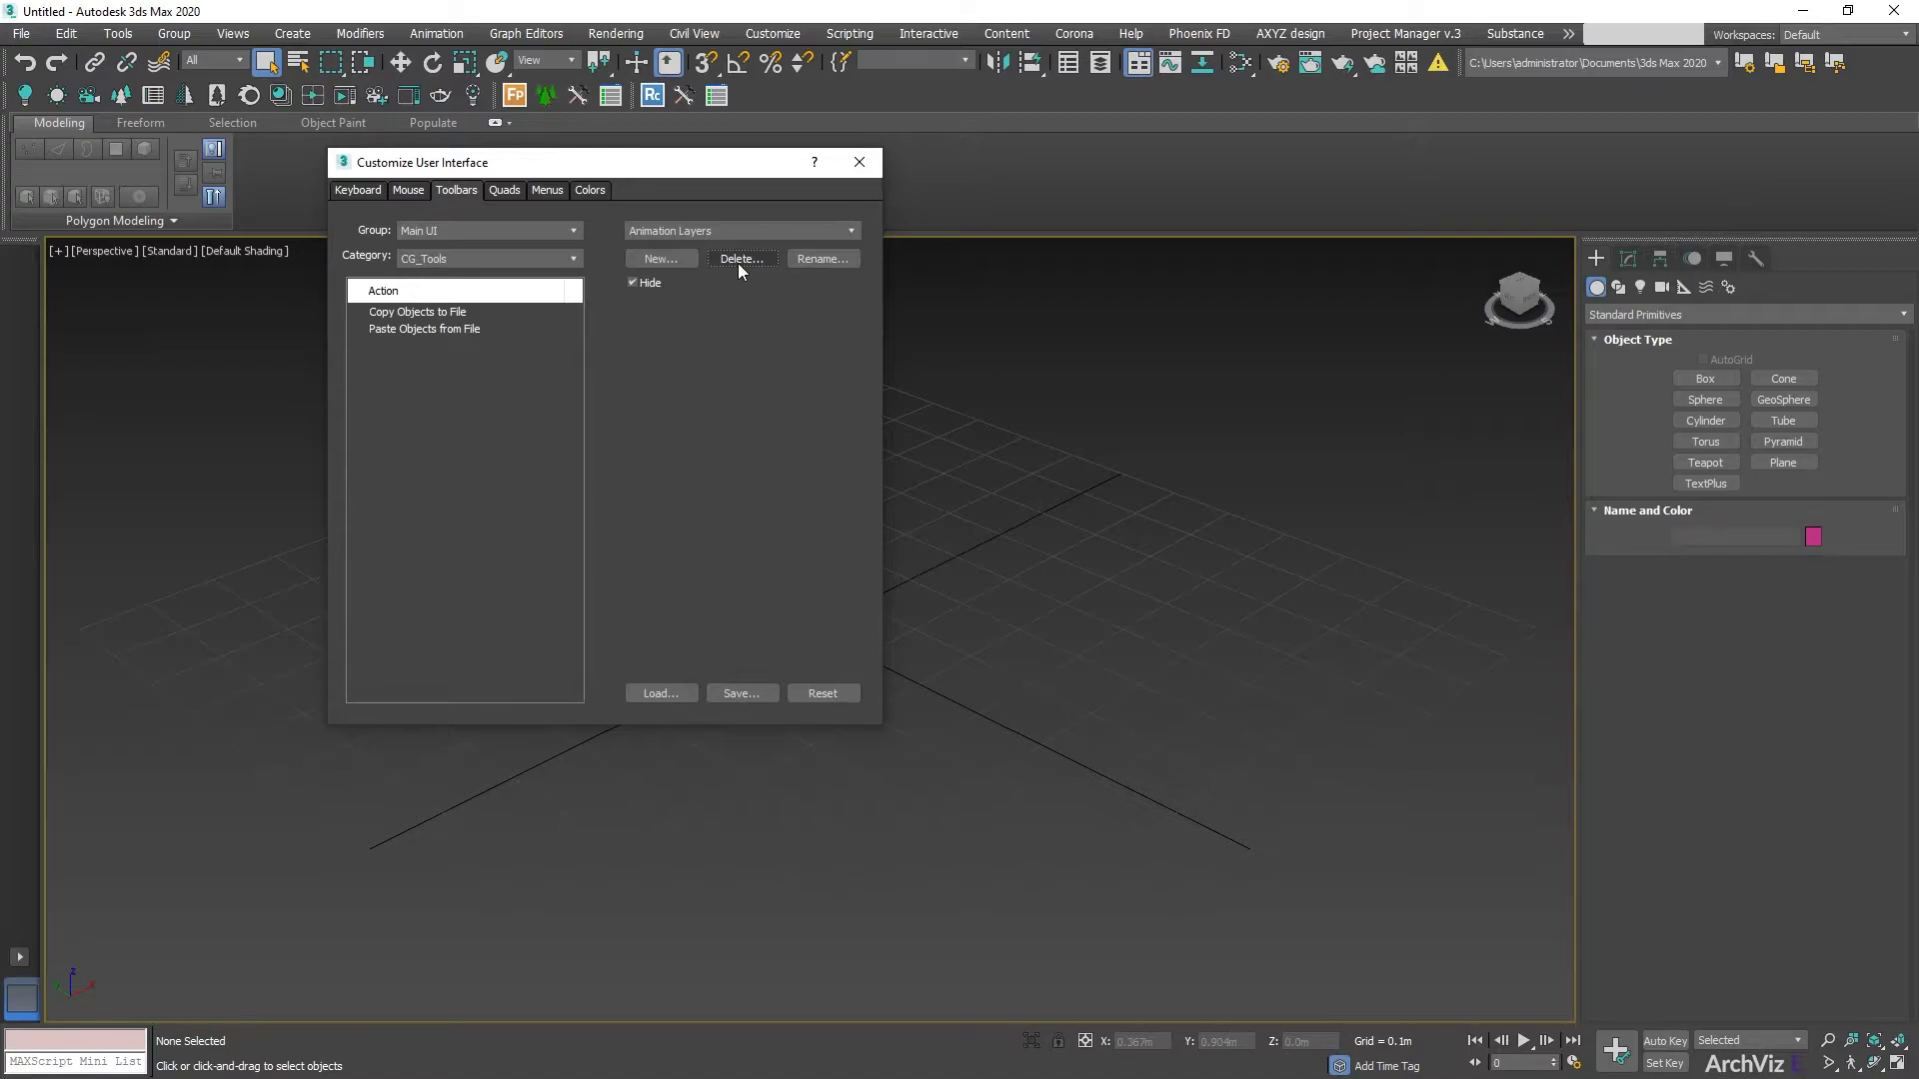
left_click(660, 259)
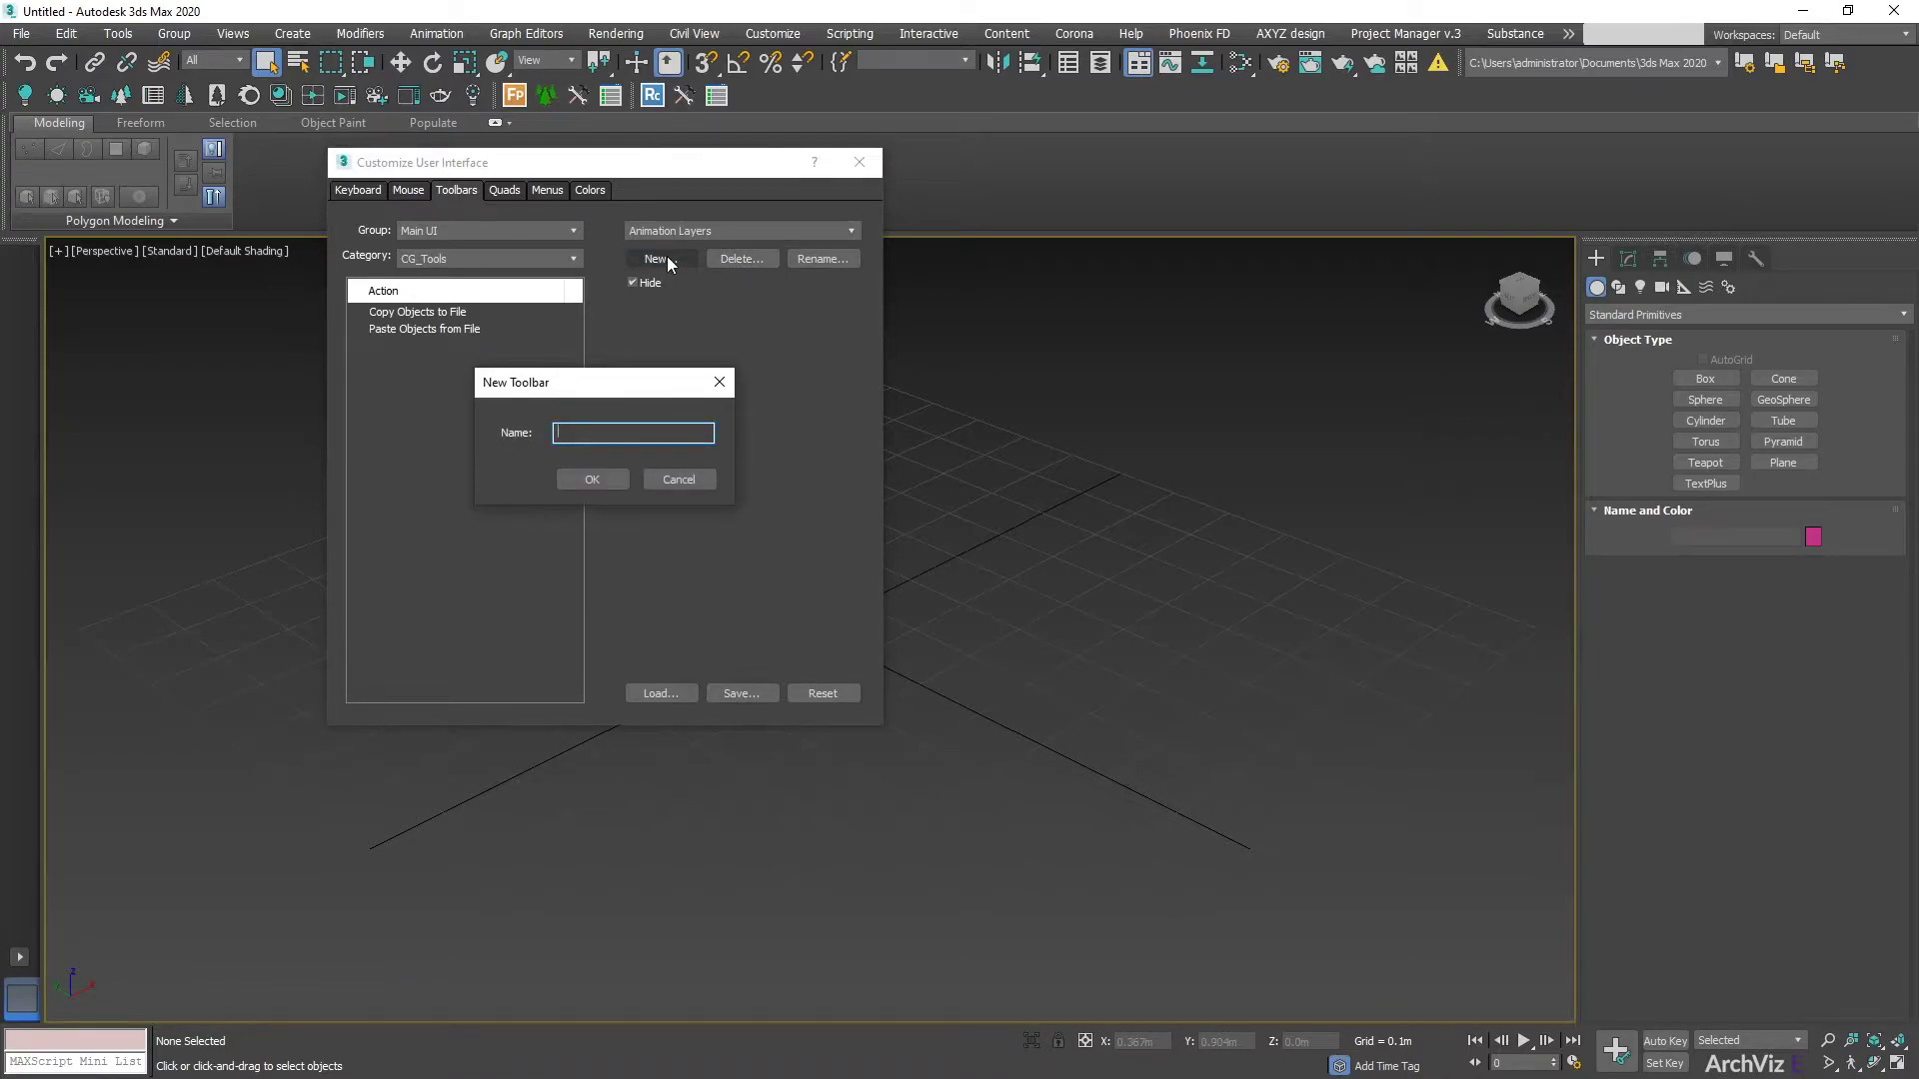
type("Soulburn")
key("Return")
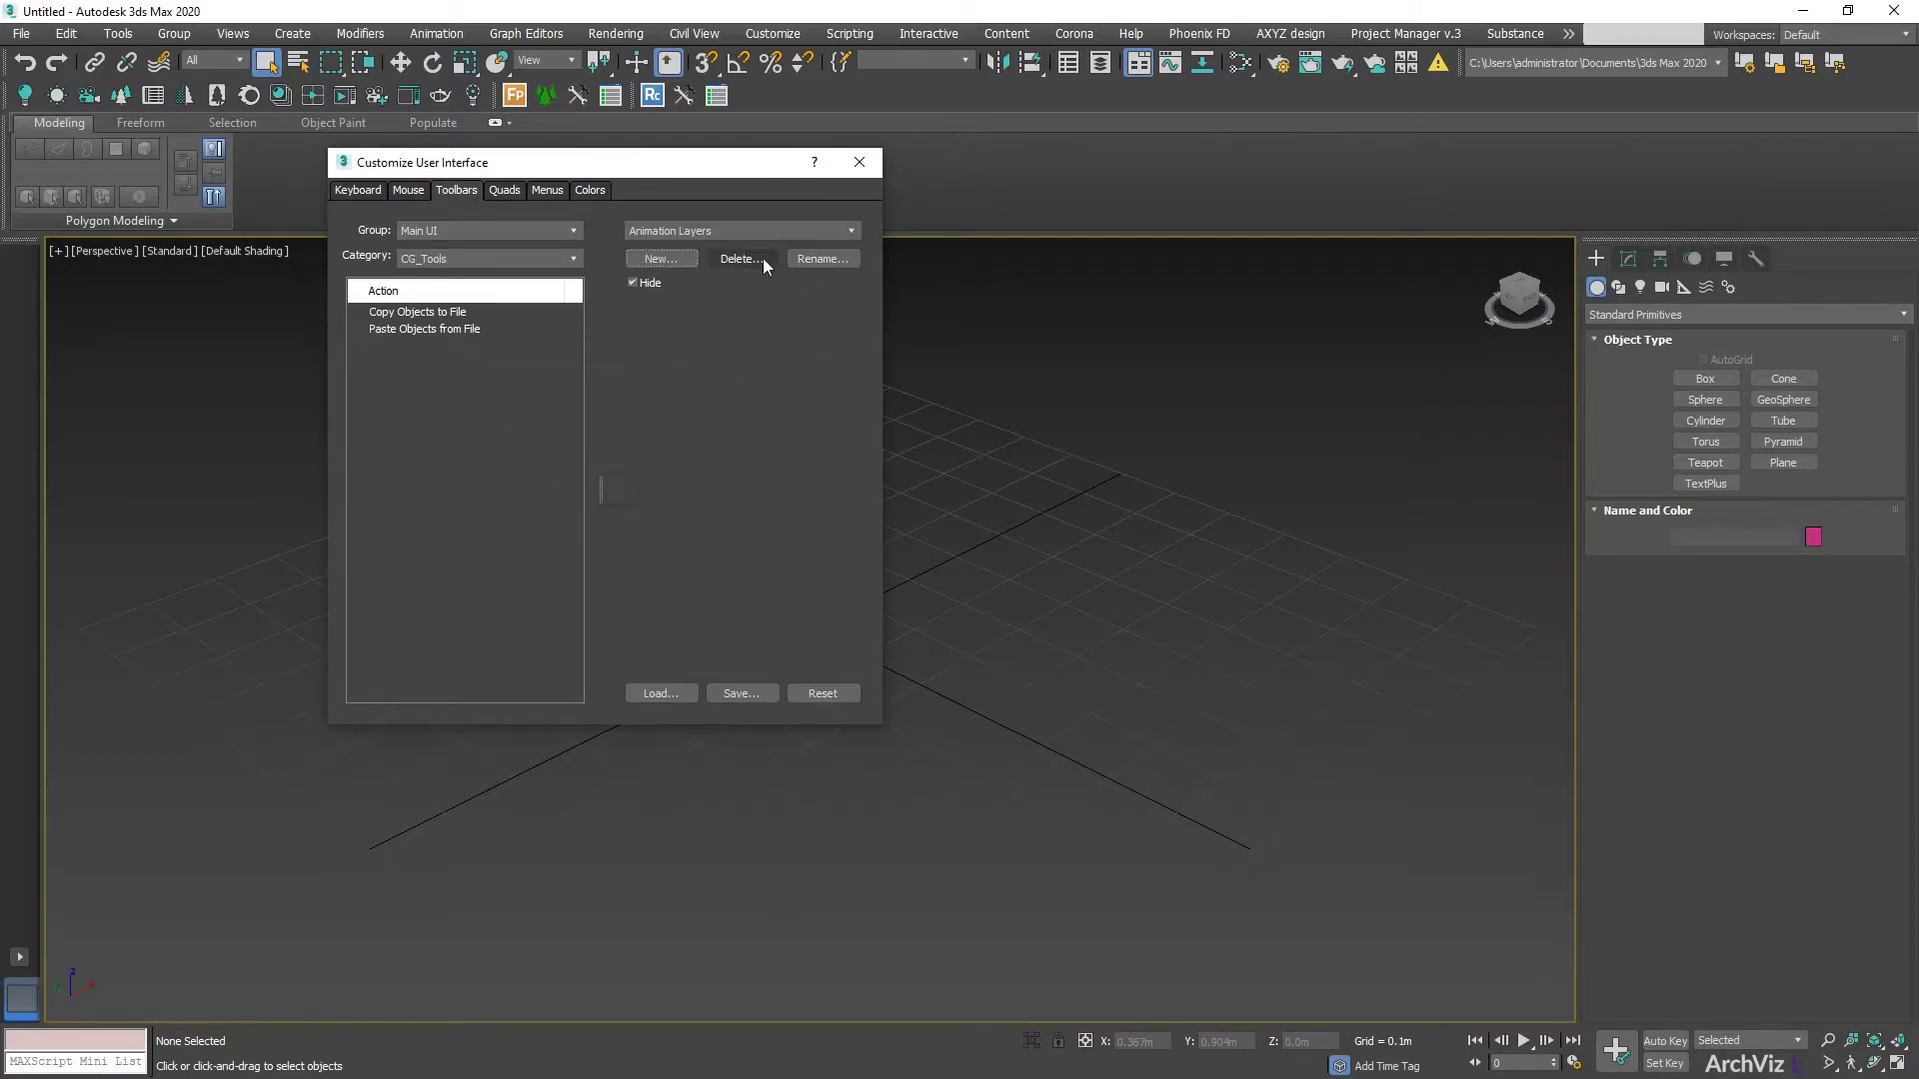
- Select the Soulburn toolbar, open Rename, and cancel without renaming
left_click(729, 232)
left_click(656, 431)
left_click(836, 260)
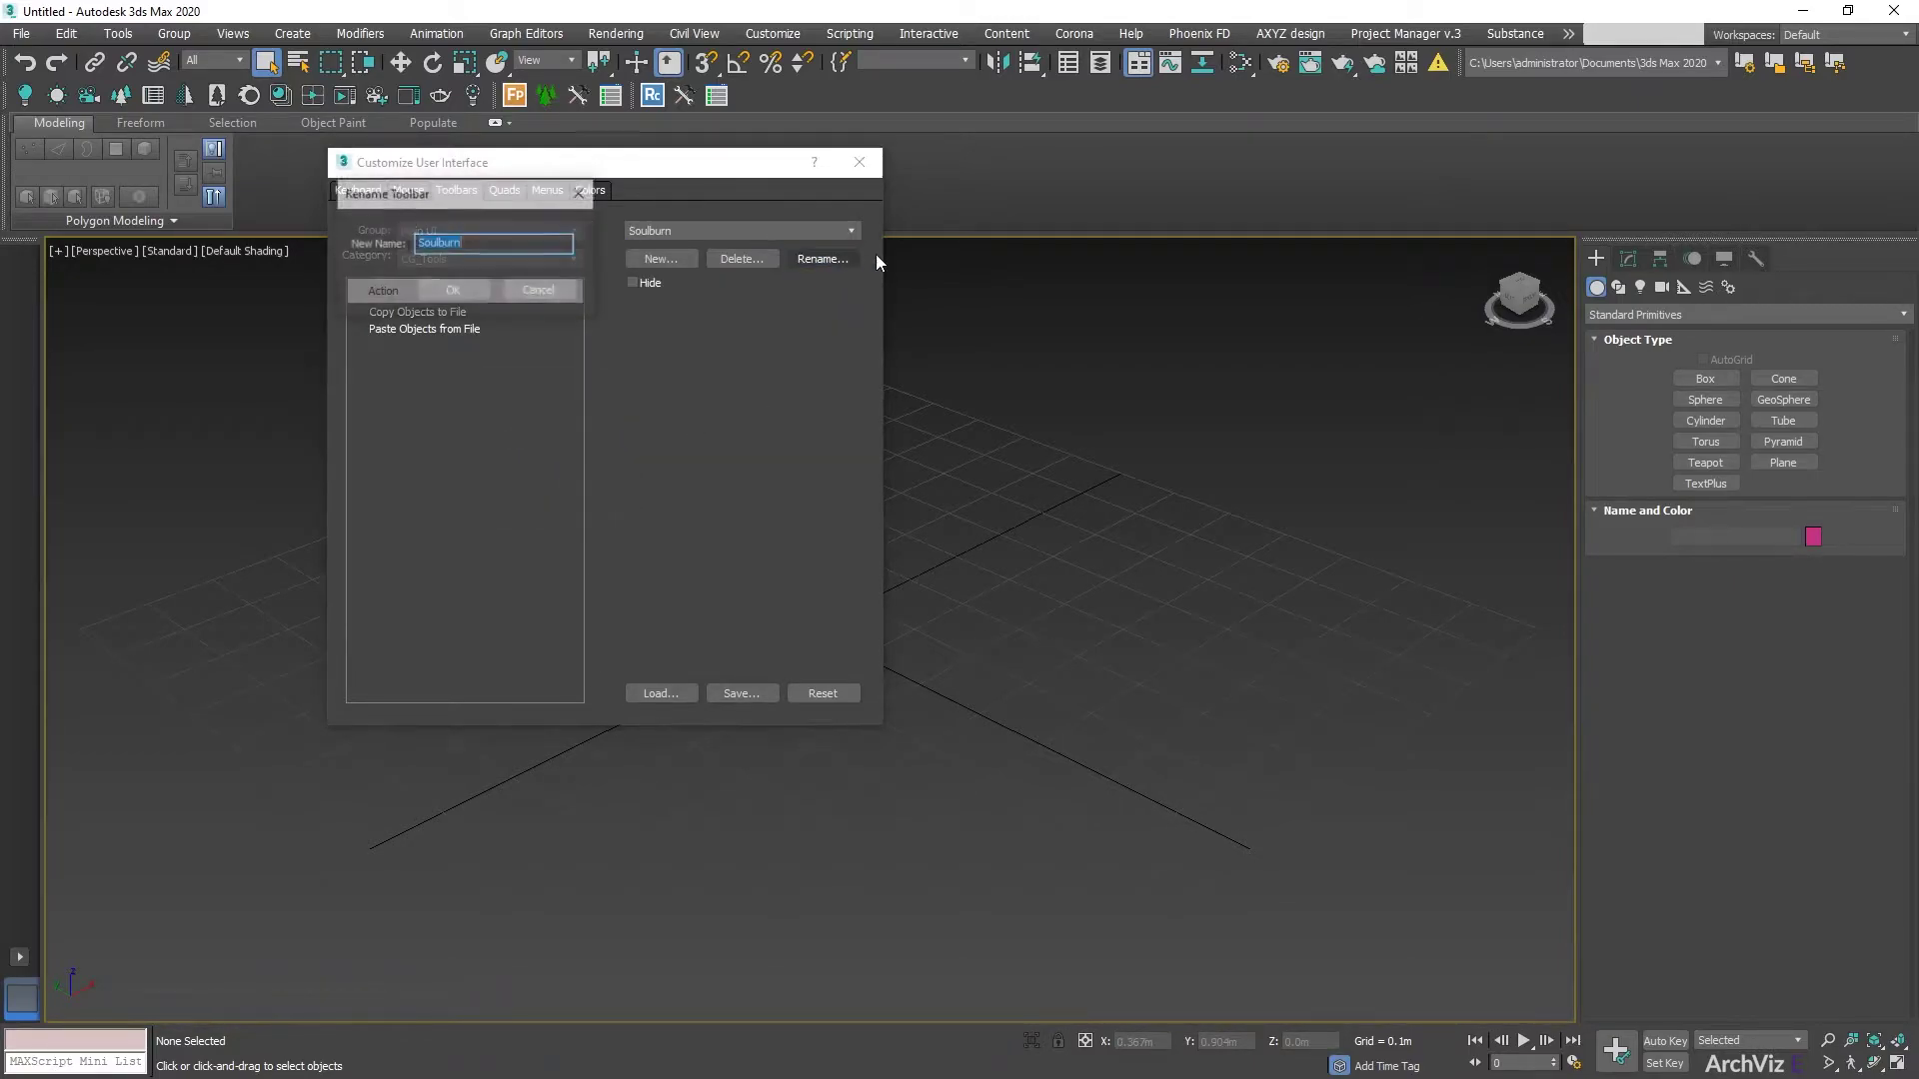
left_click(539, 291)
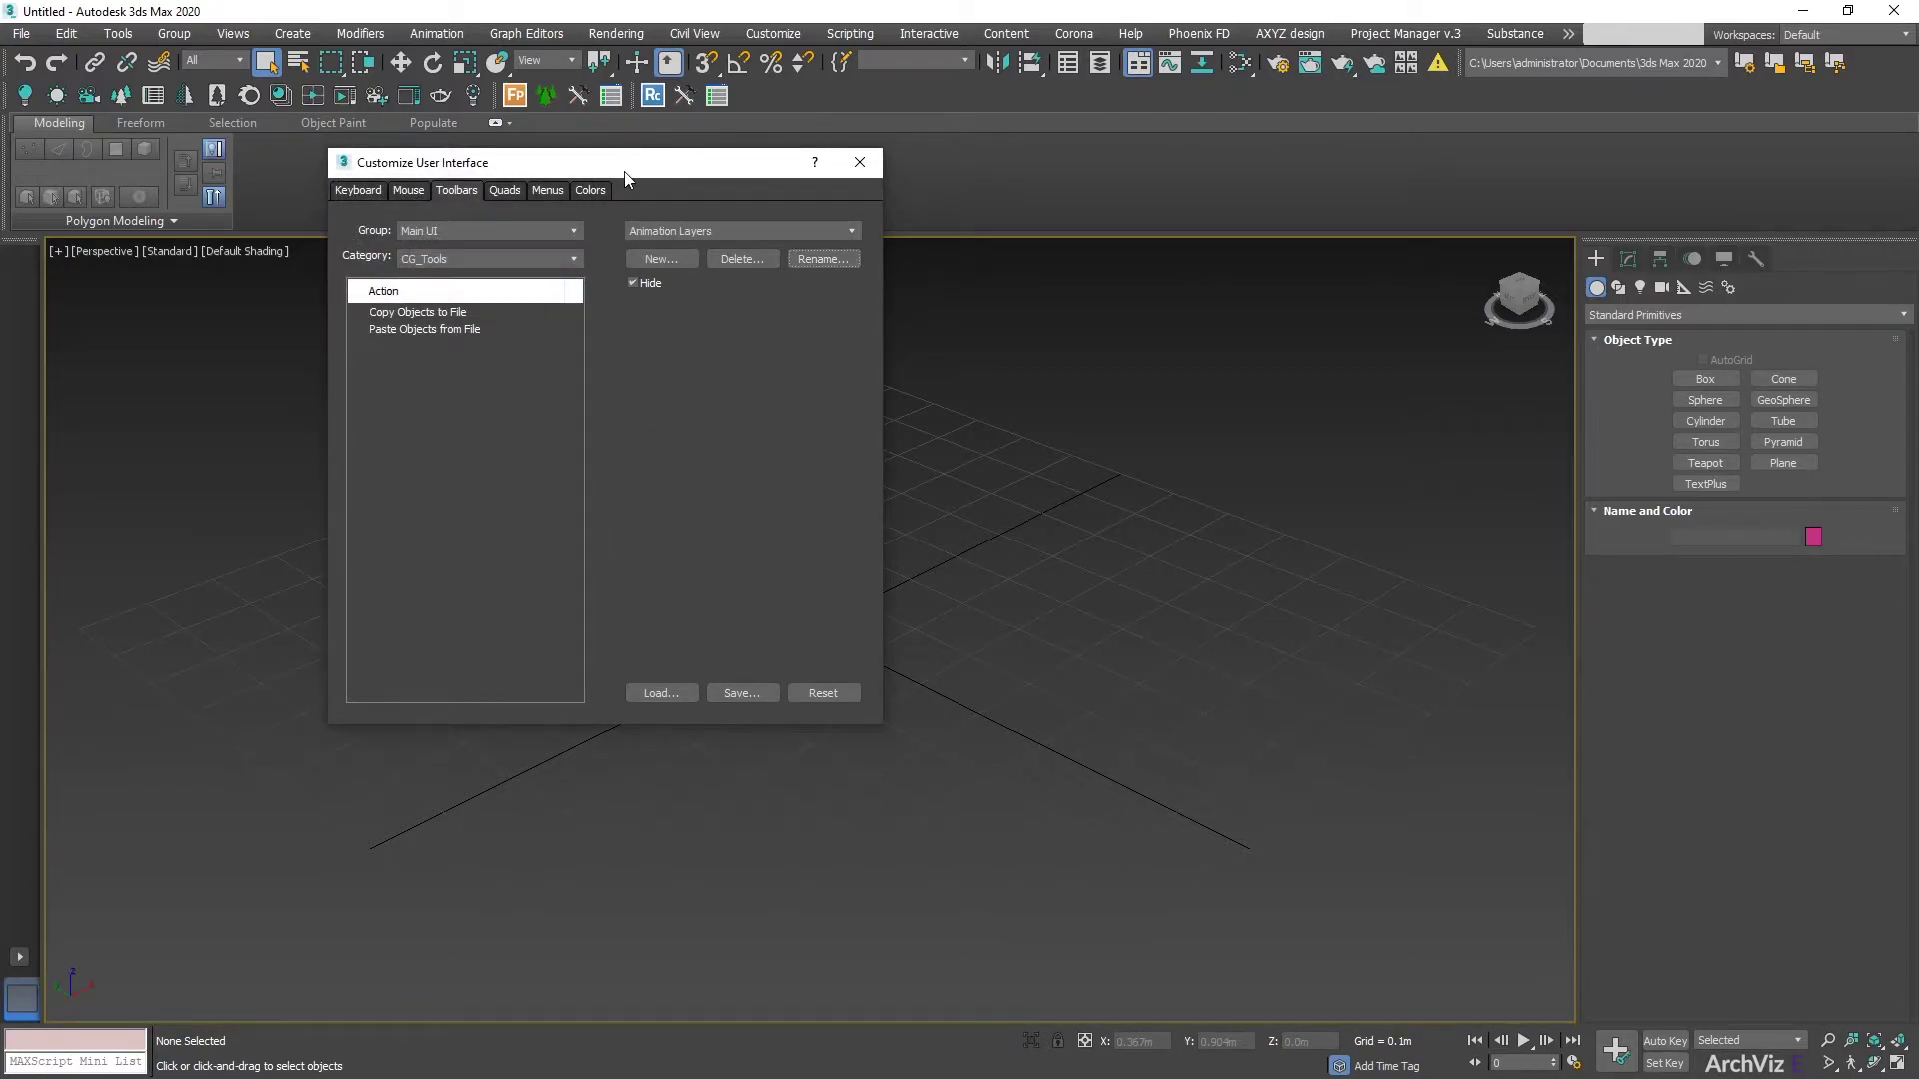
- Dock the floating Soulburn toolbar into the main toolbar row
left_click_drag(610, 164, 1098, 226)
left_click_drag(609, 494, 761, 95)
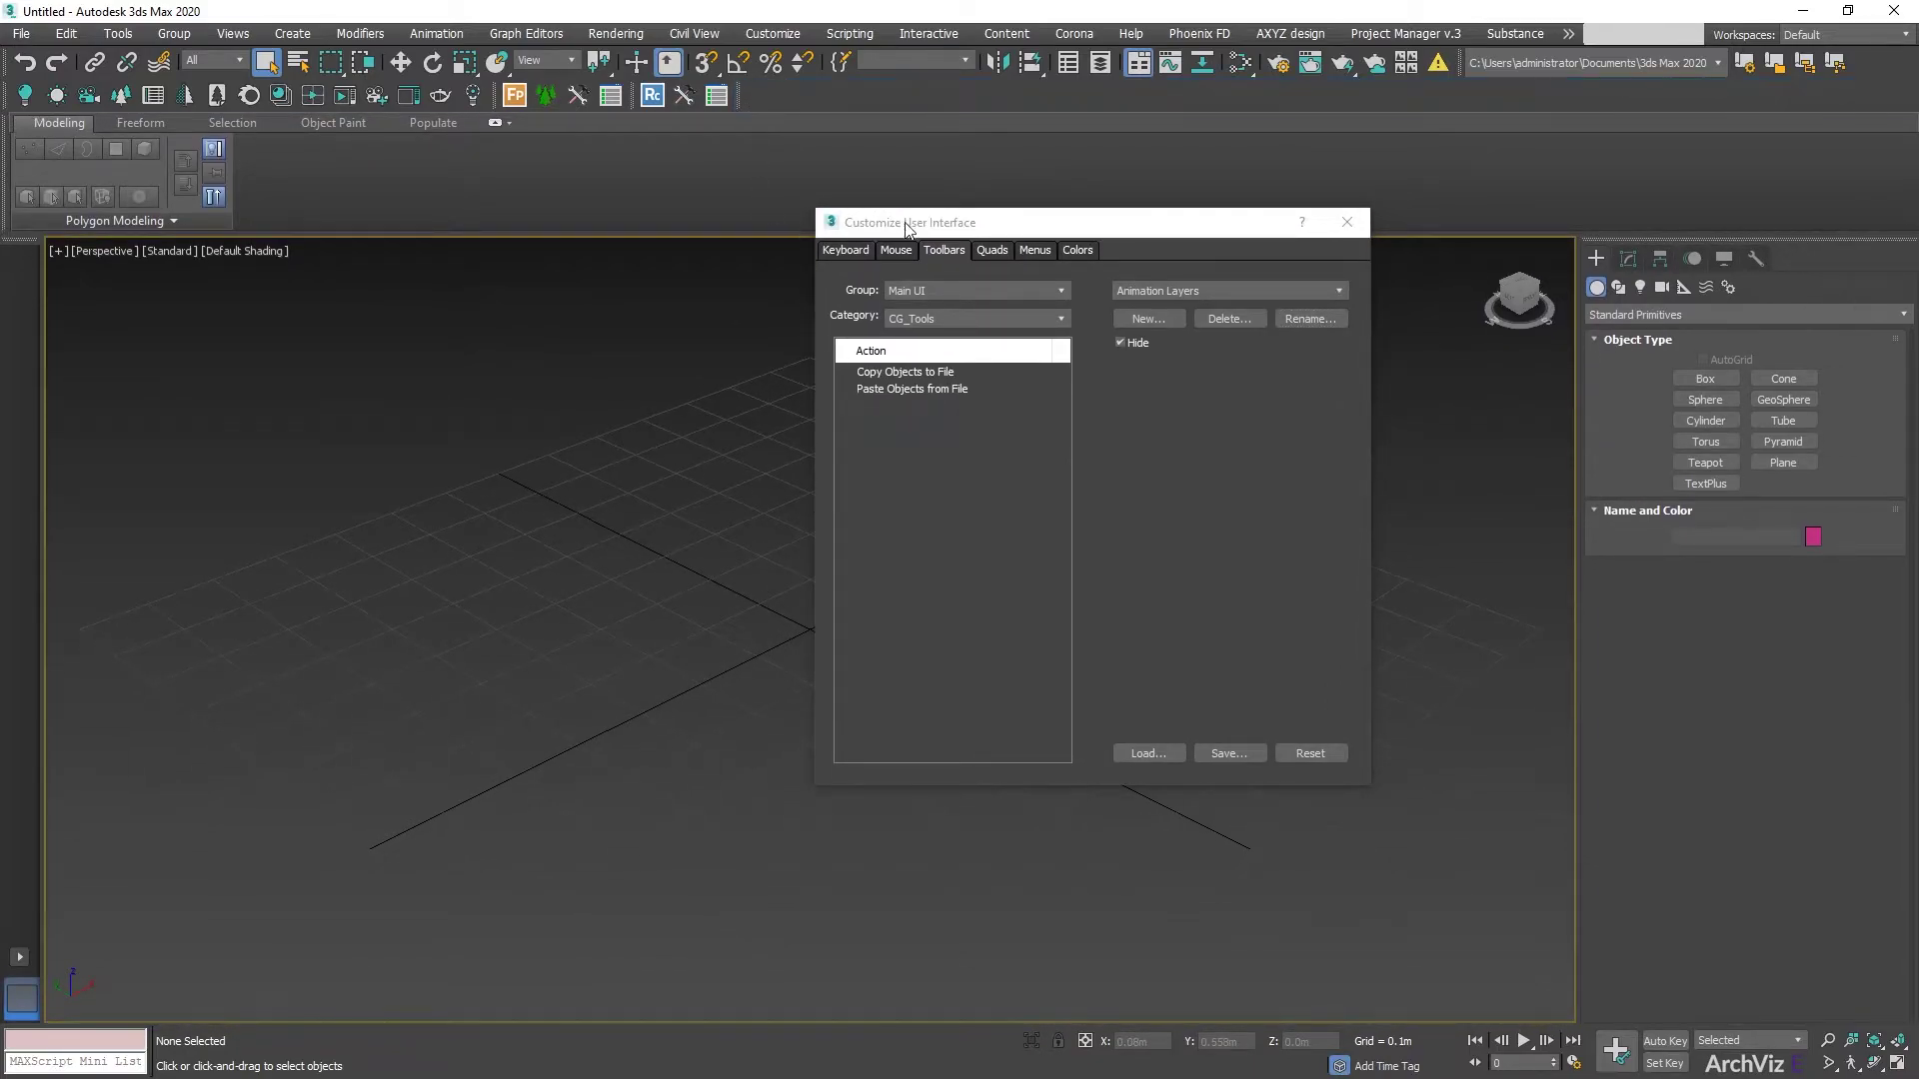
left_click_drag(983, 229, 492, 255)
- Set the action Category to SoulburnScripts and browse its script list
left_click(508, 343)
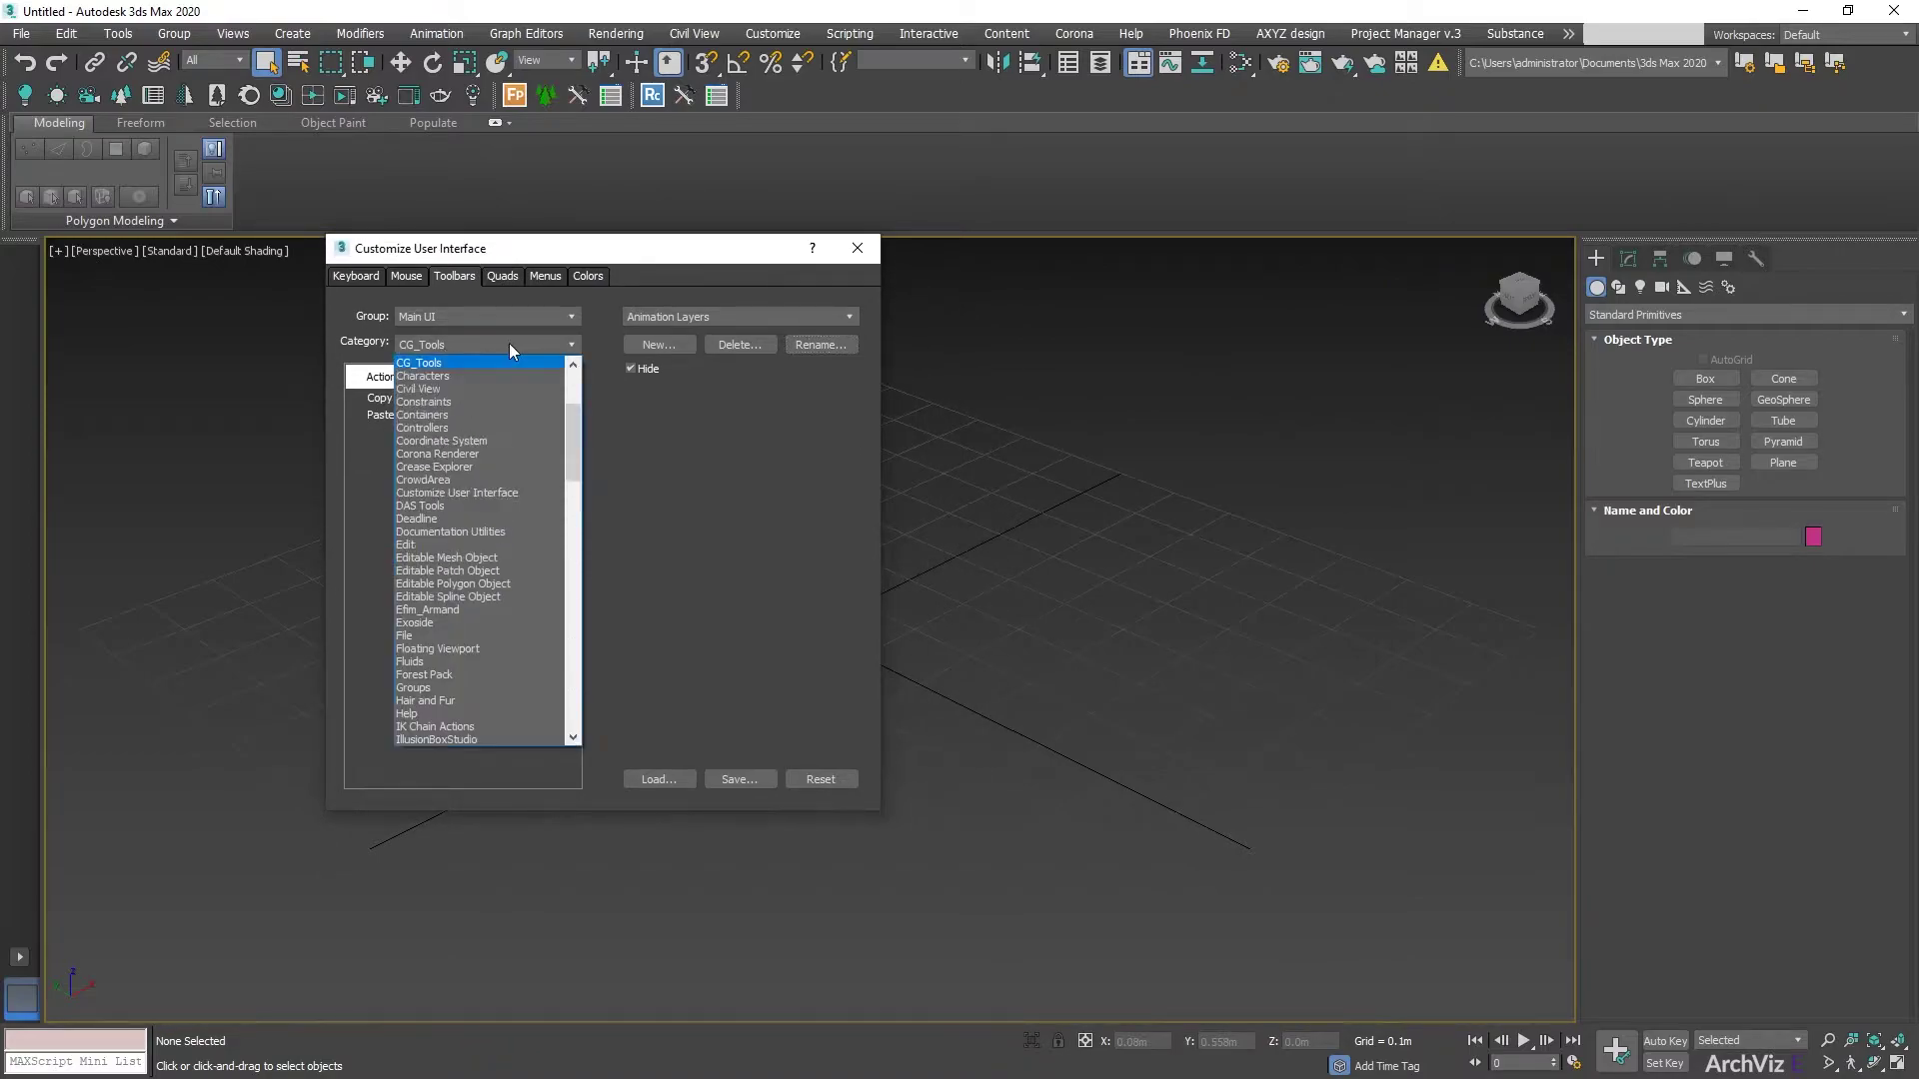
left_click_drag(573, 446, 574, 688)
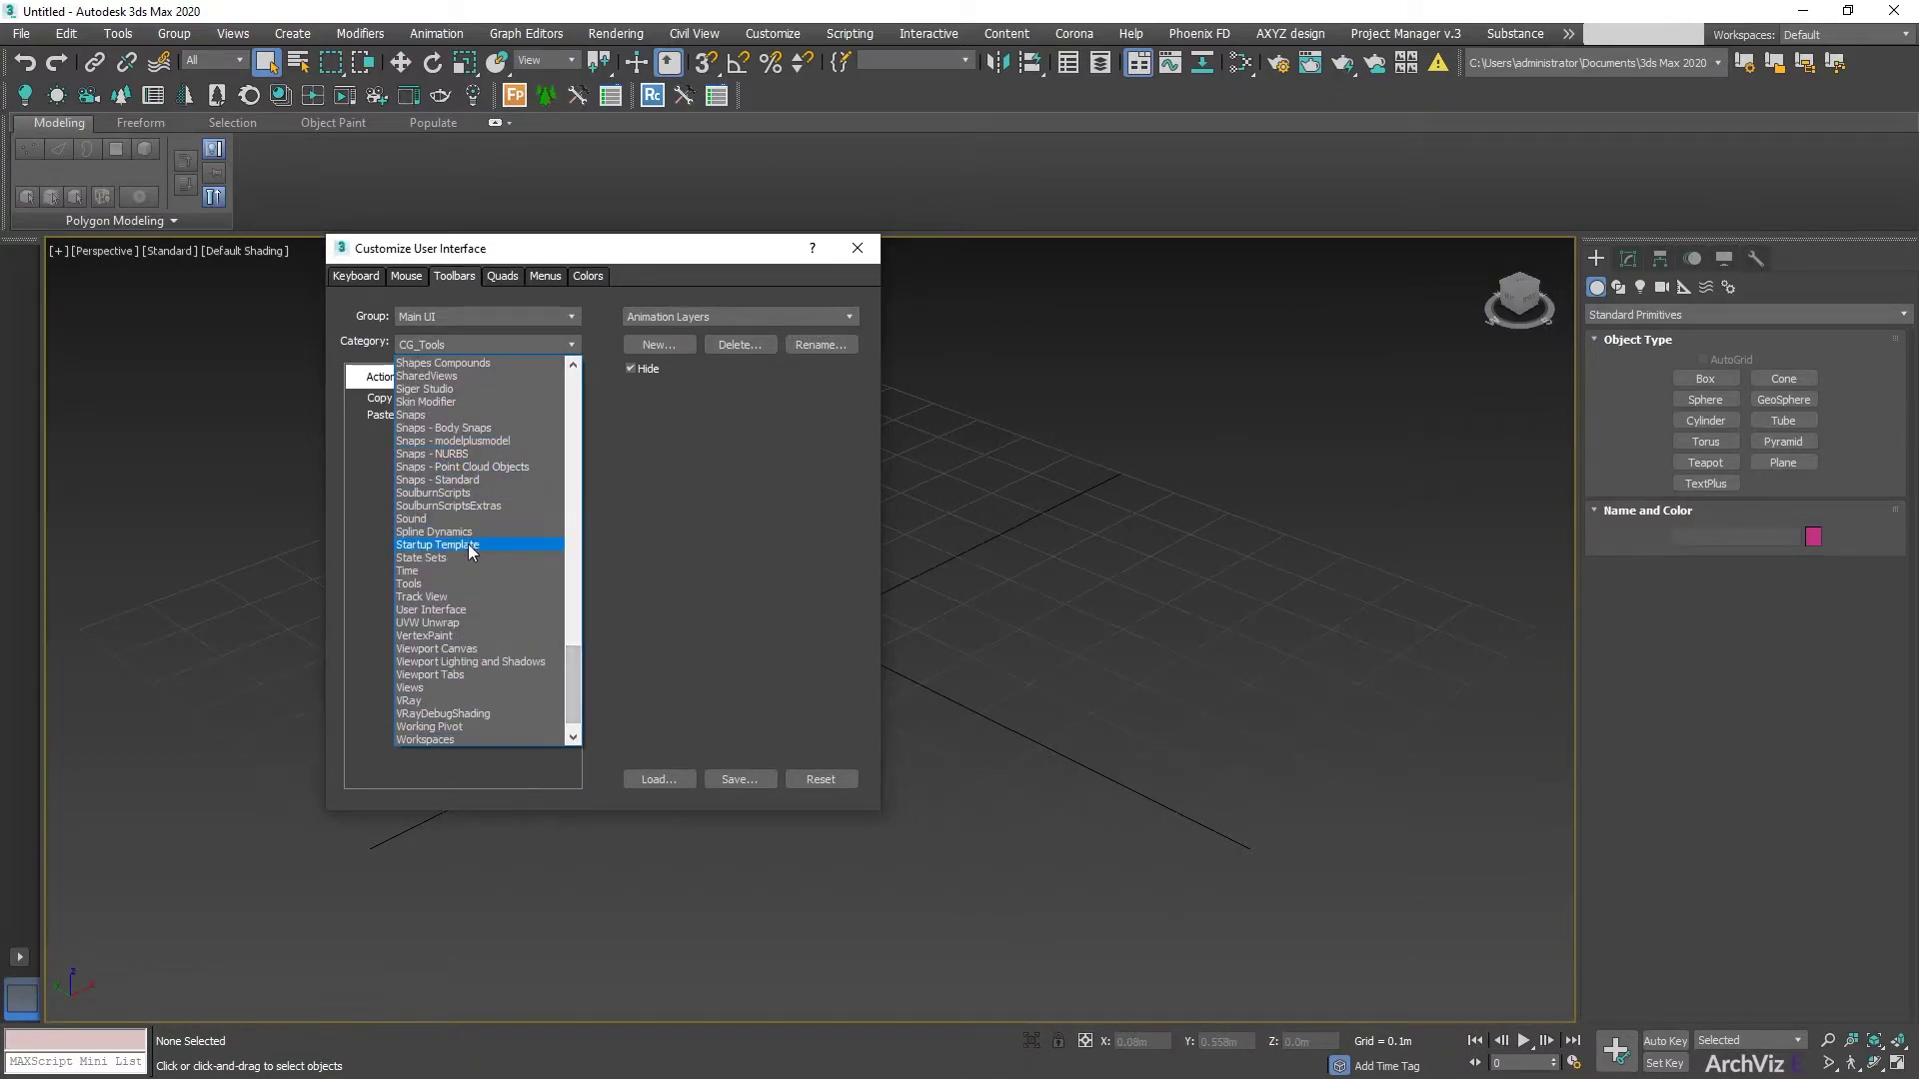
left_click(451, 493)
scroll(436, 632, "down", 3)
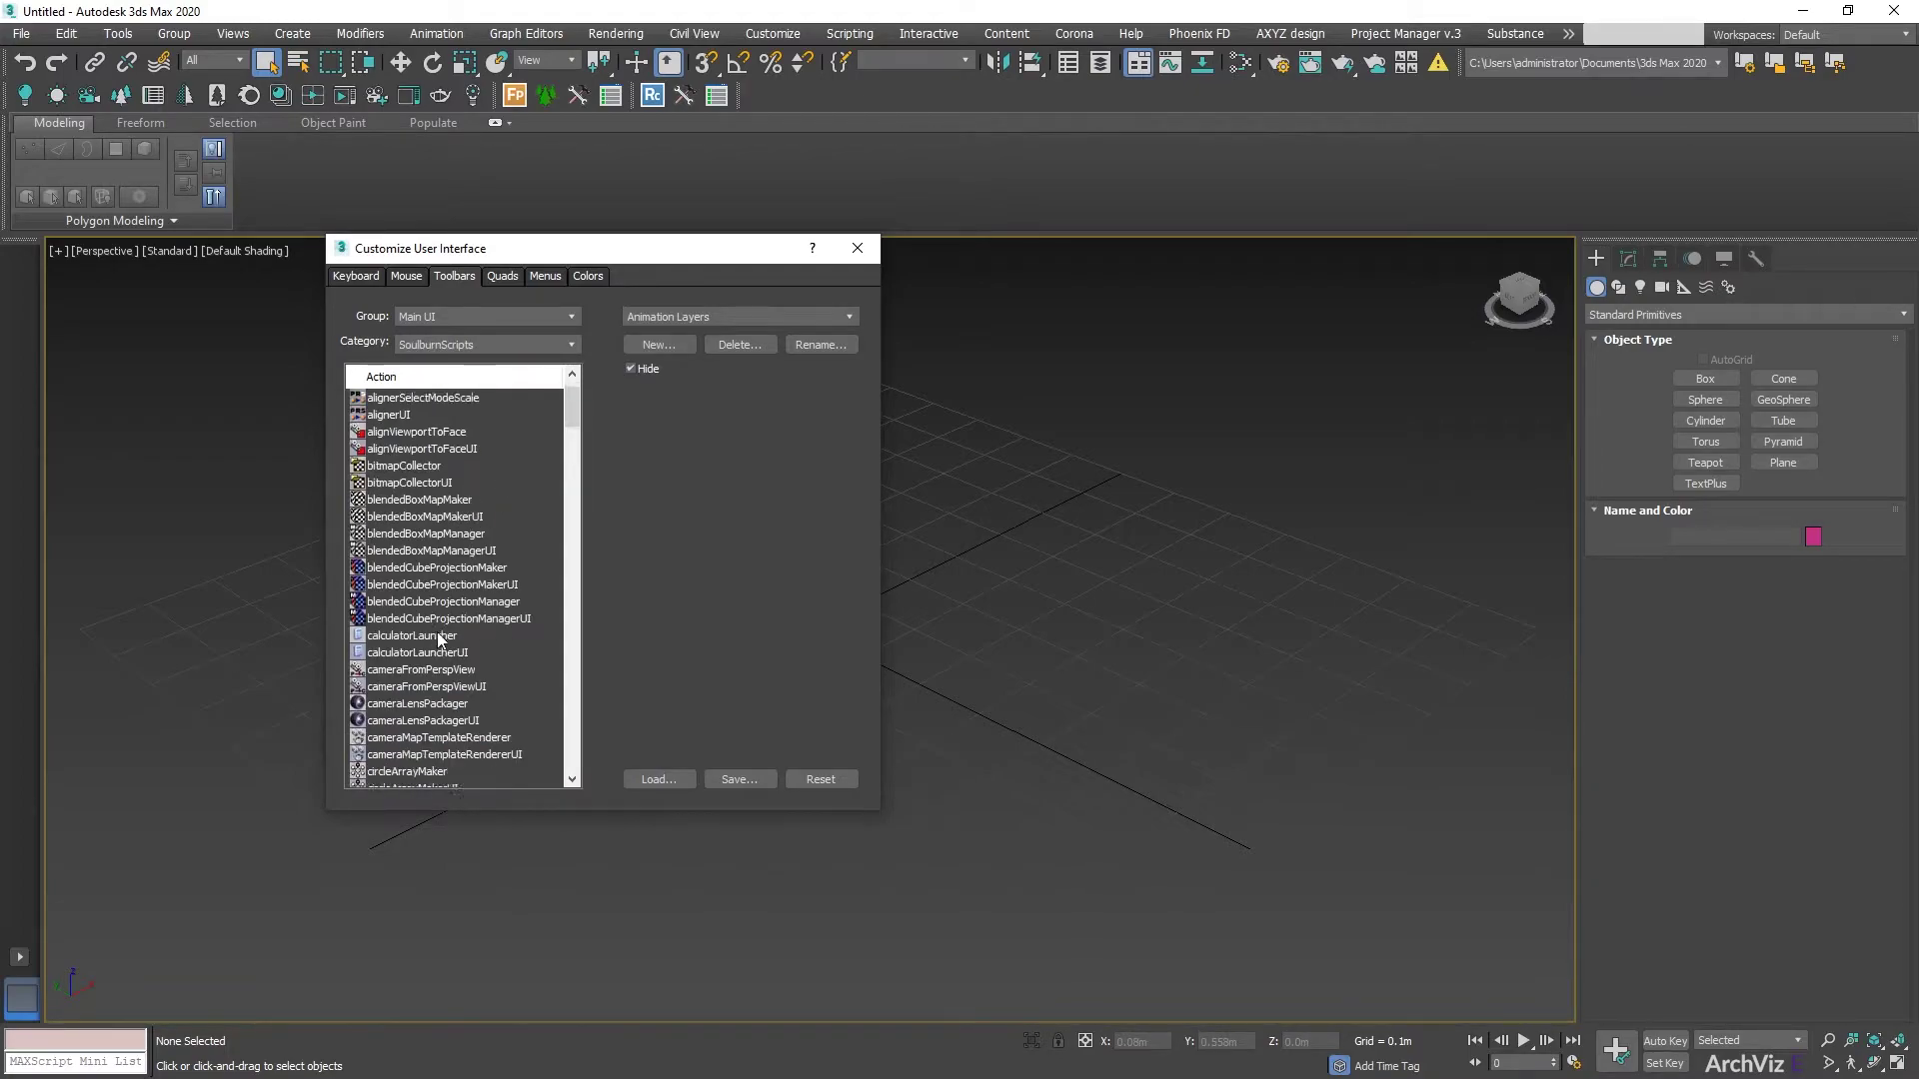
scroll(438, 632, "up", 2)
scroll(438, 633, "down", 20)
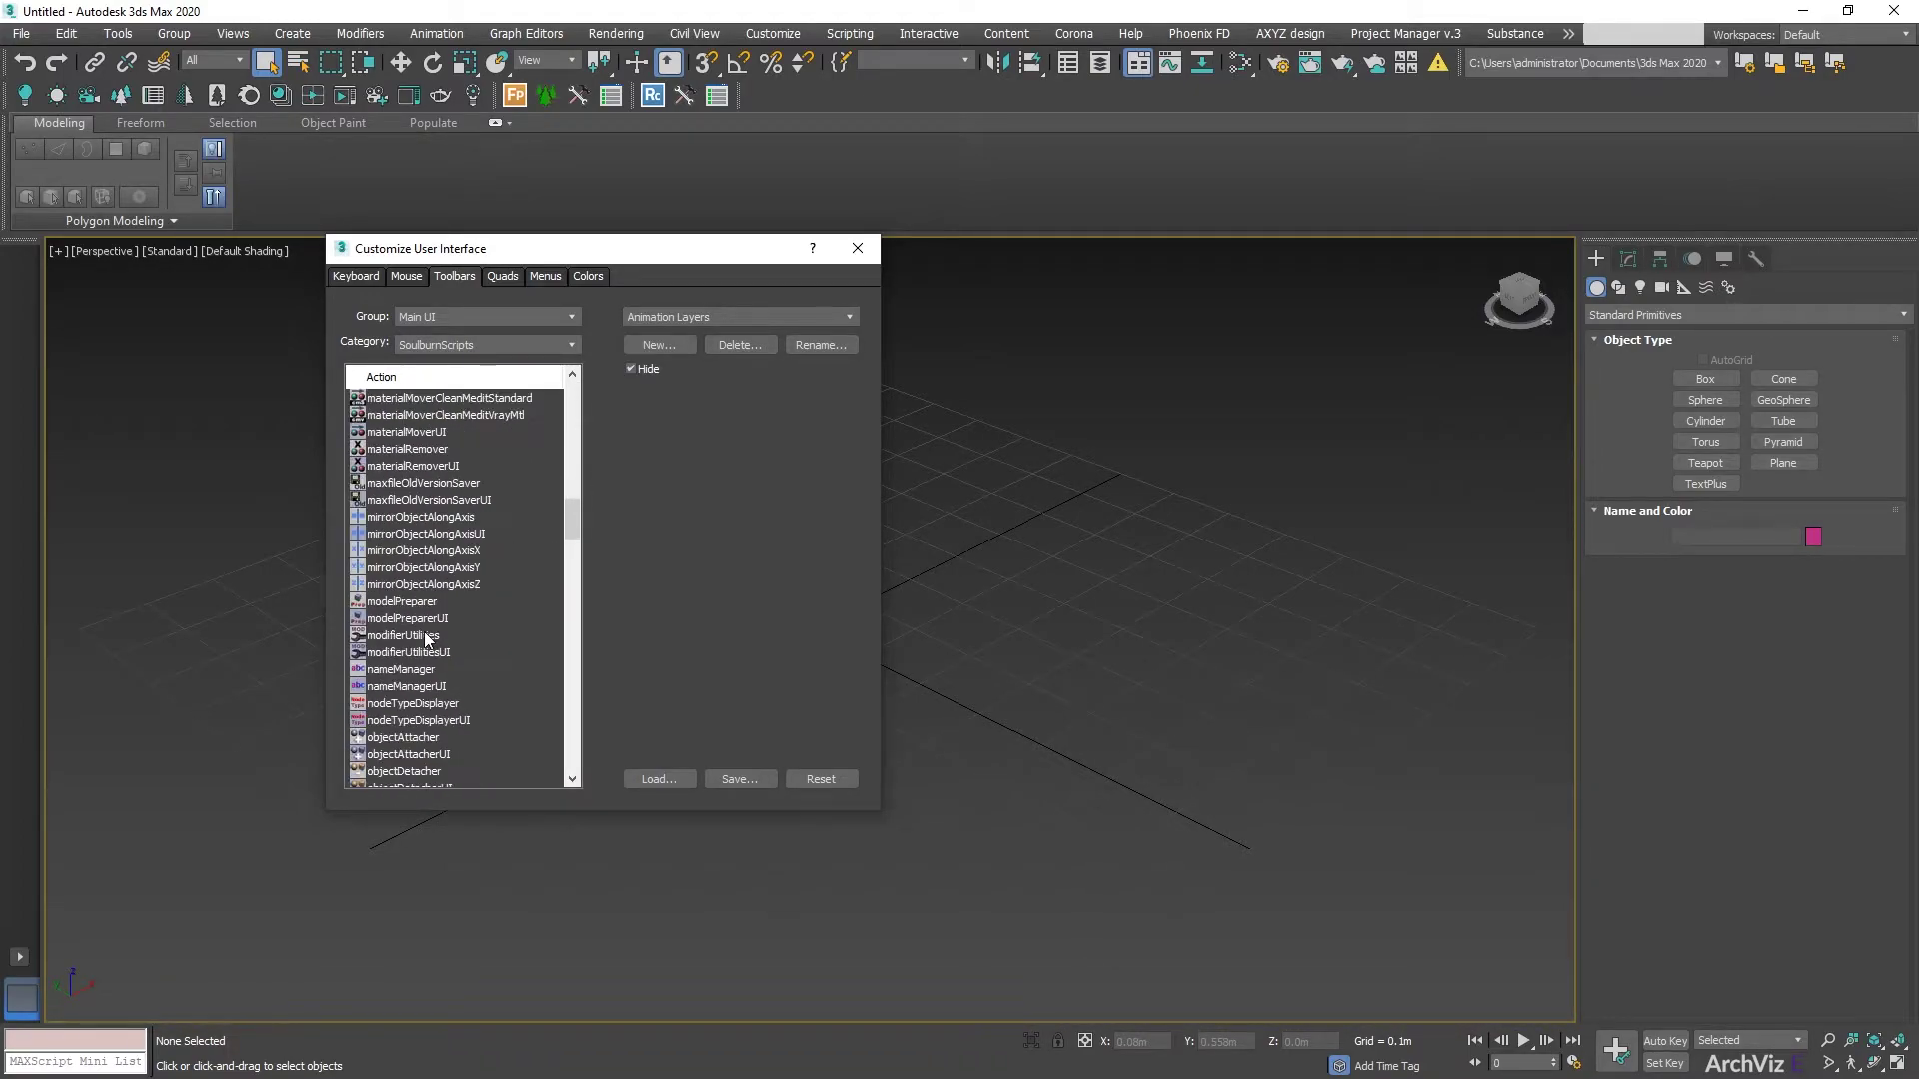
scroll(420, 640, "down", 8)
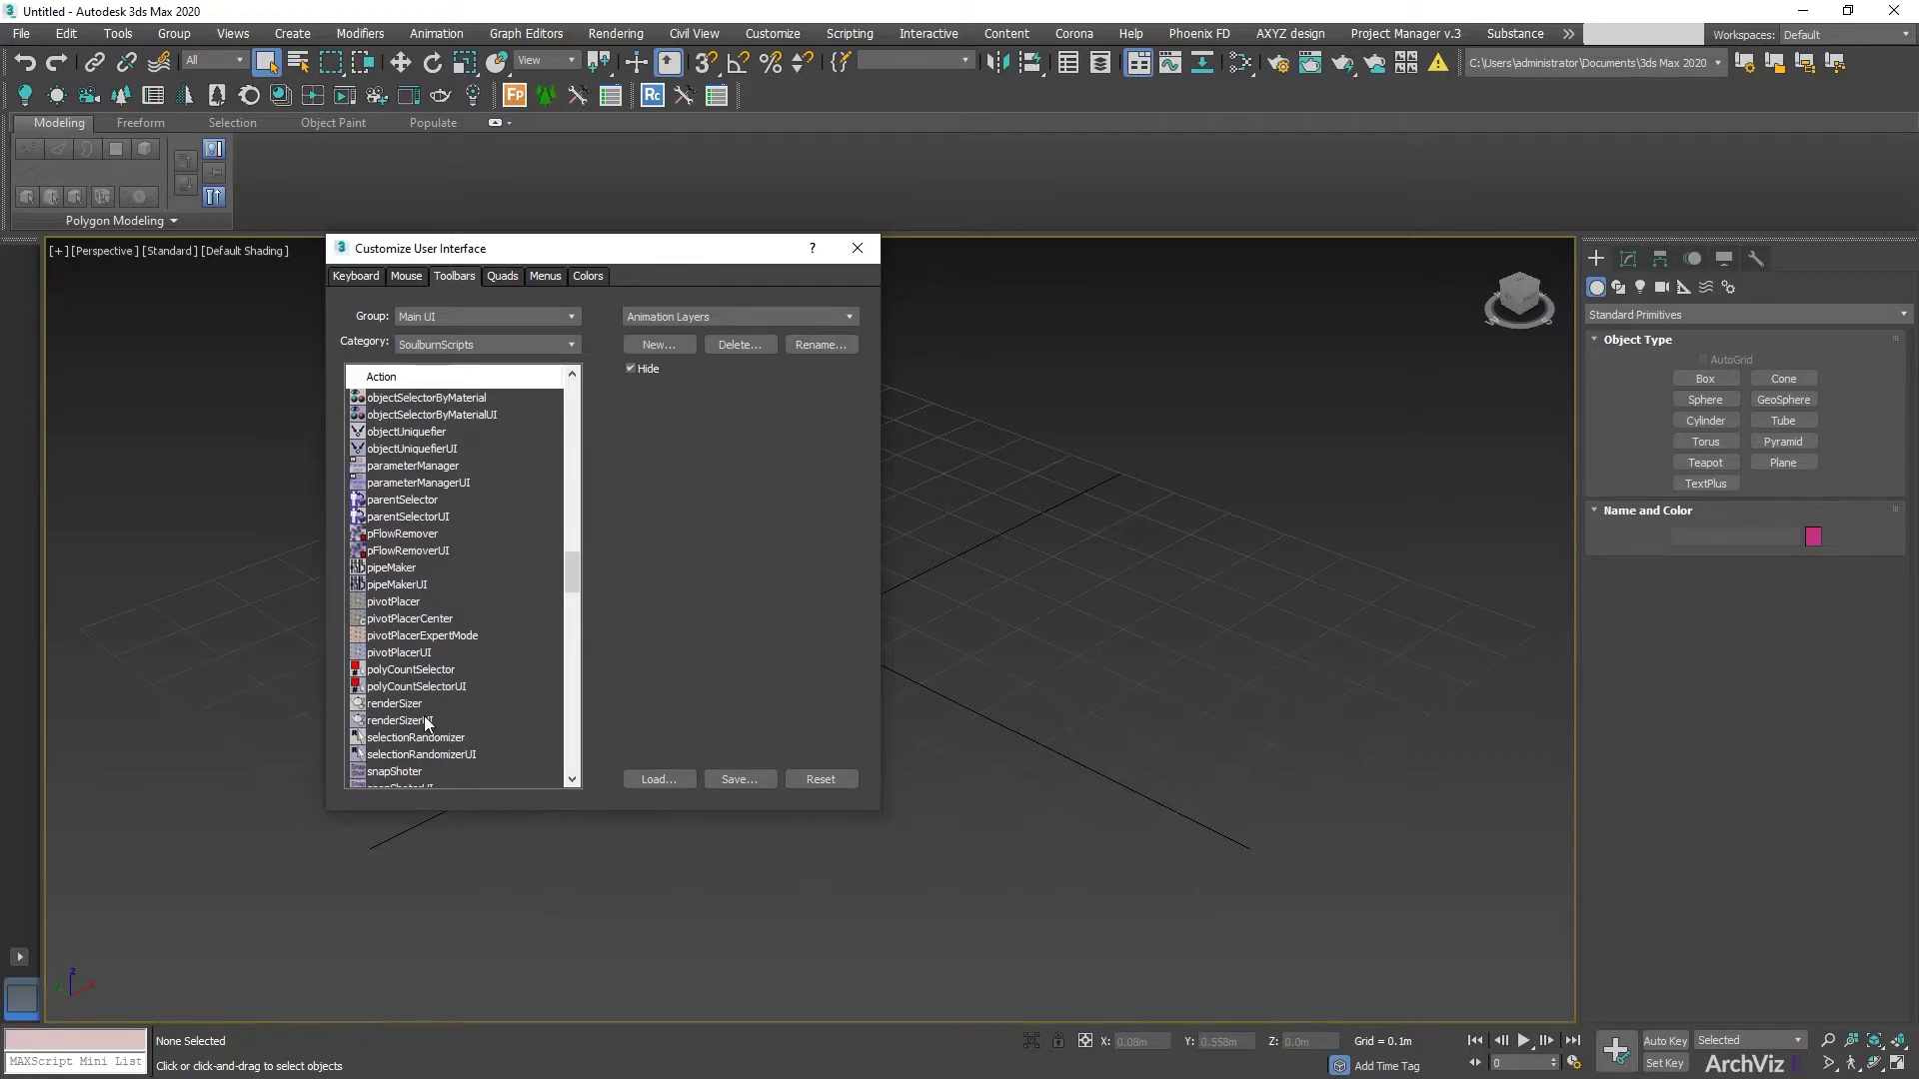
- Add soulburnScriptsListerUI and pivotPlacerUI buttons to the Soulburn toolbar
left_click_drag(418, 772, 747, 98)
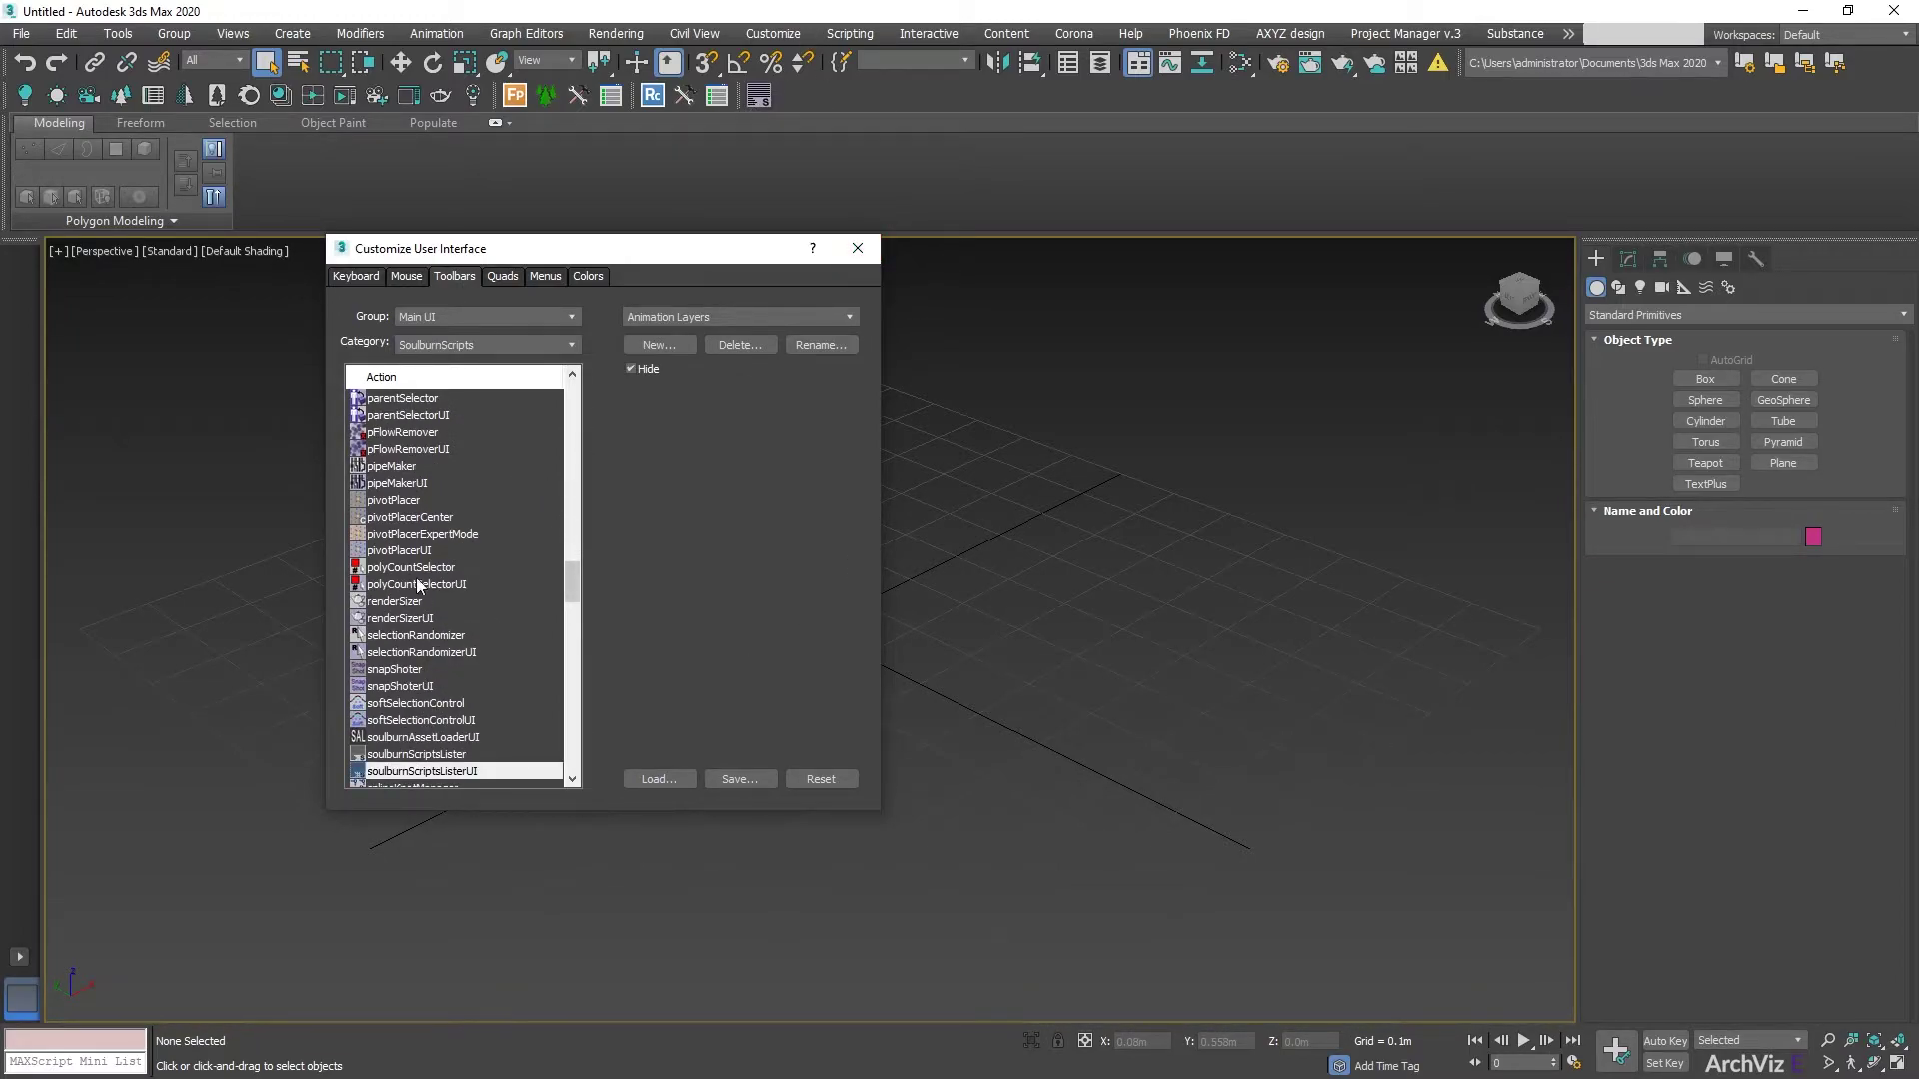
left_click_drag(406, 553, 774, 92)
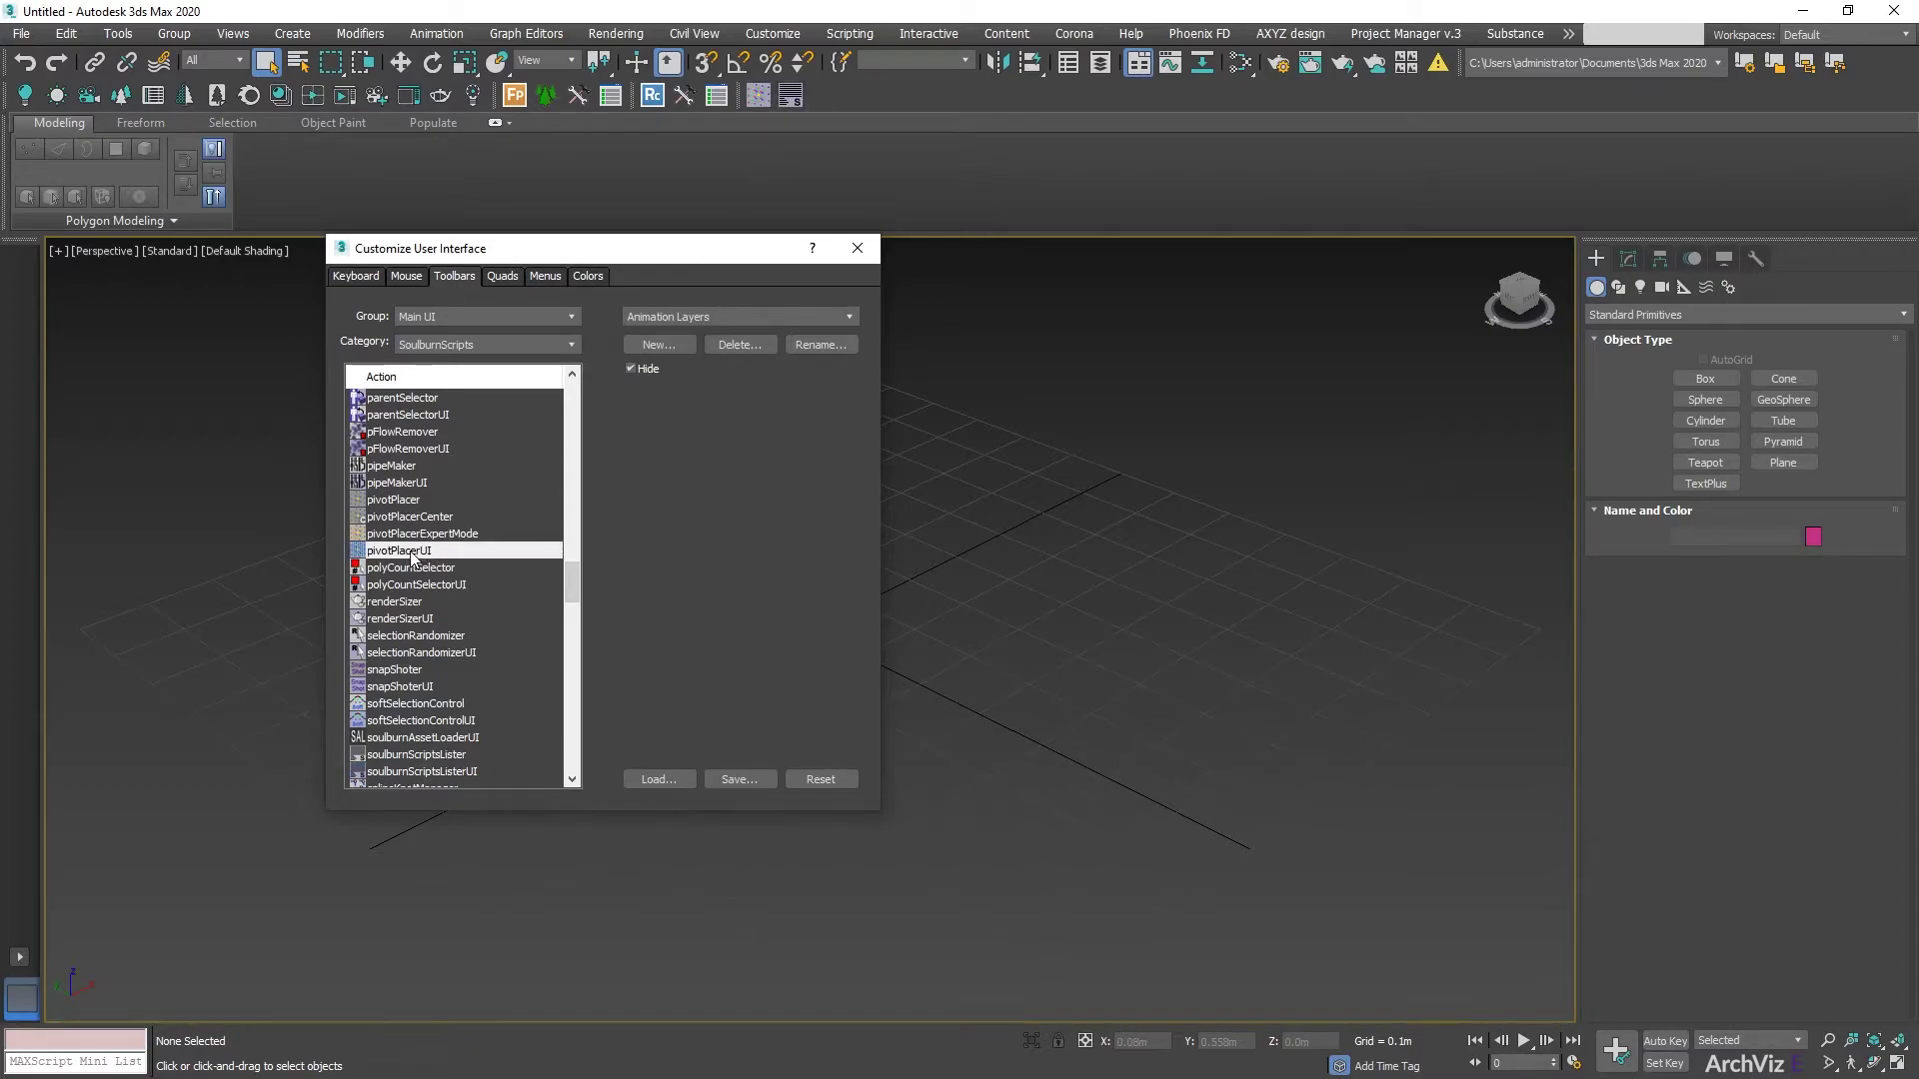
left_click_drag(578, 582, 584, 381)
- Add objectAttacherUI, objectDetacherUI and objectDropperUI buttons to the Soulburn toolbar
scroll(490, 540, "down", 6)
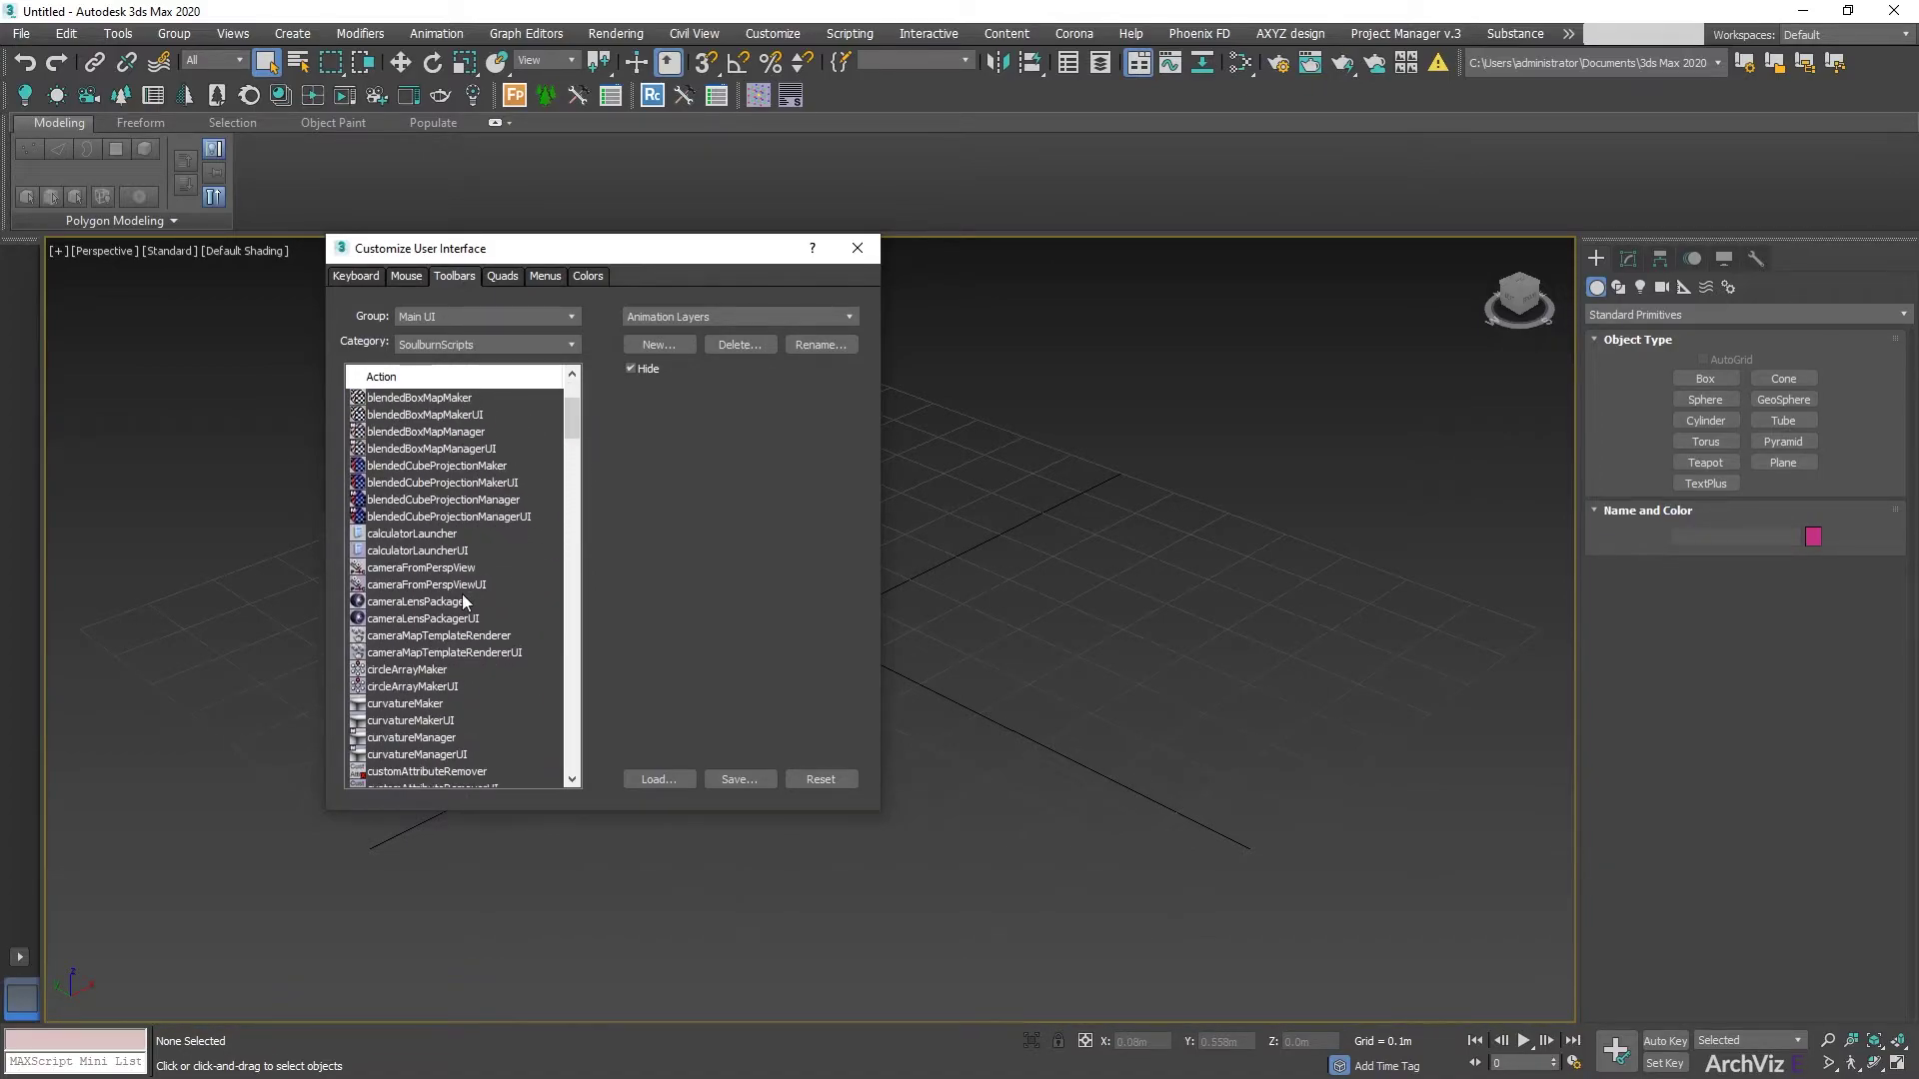
scroll(452, 600, "down", 5)
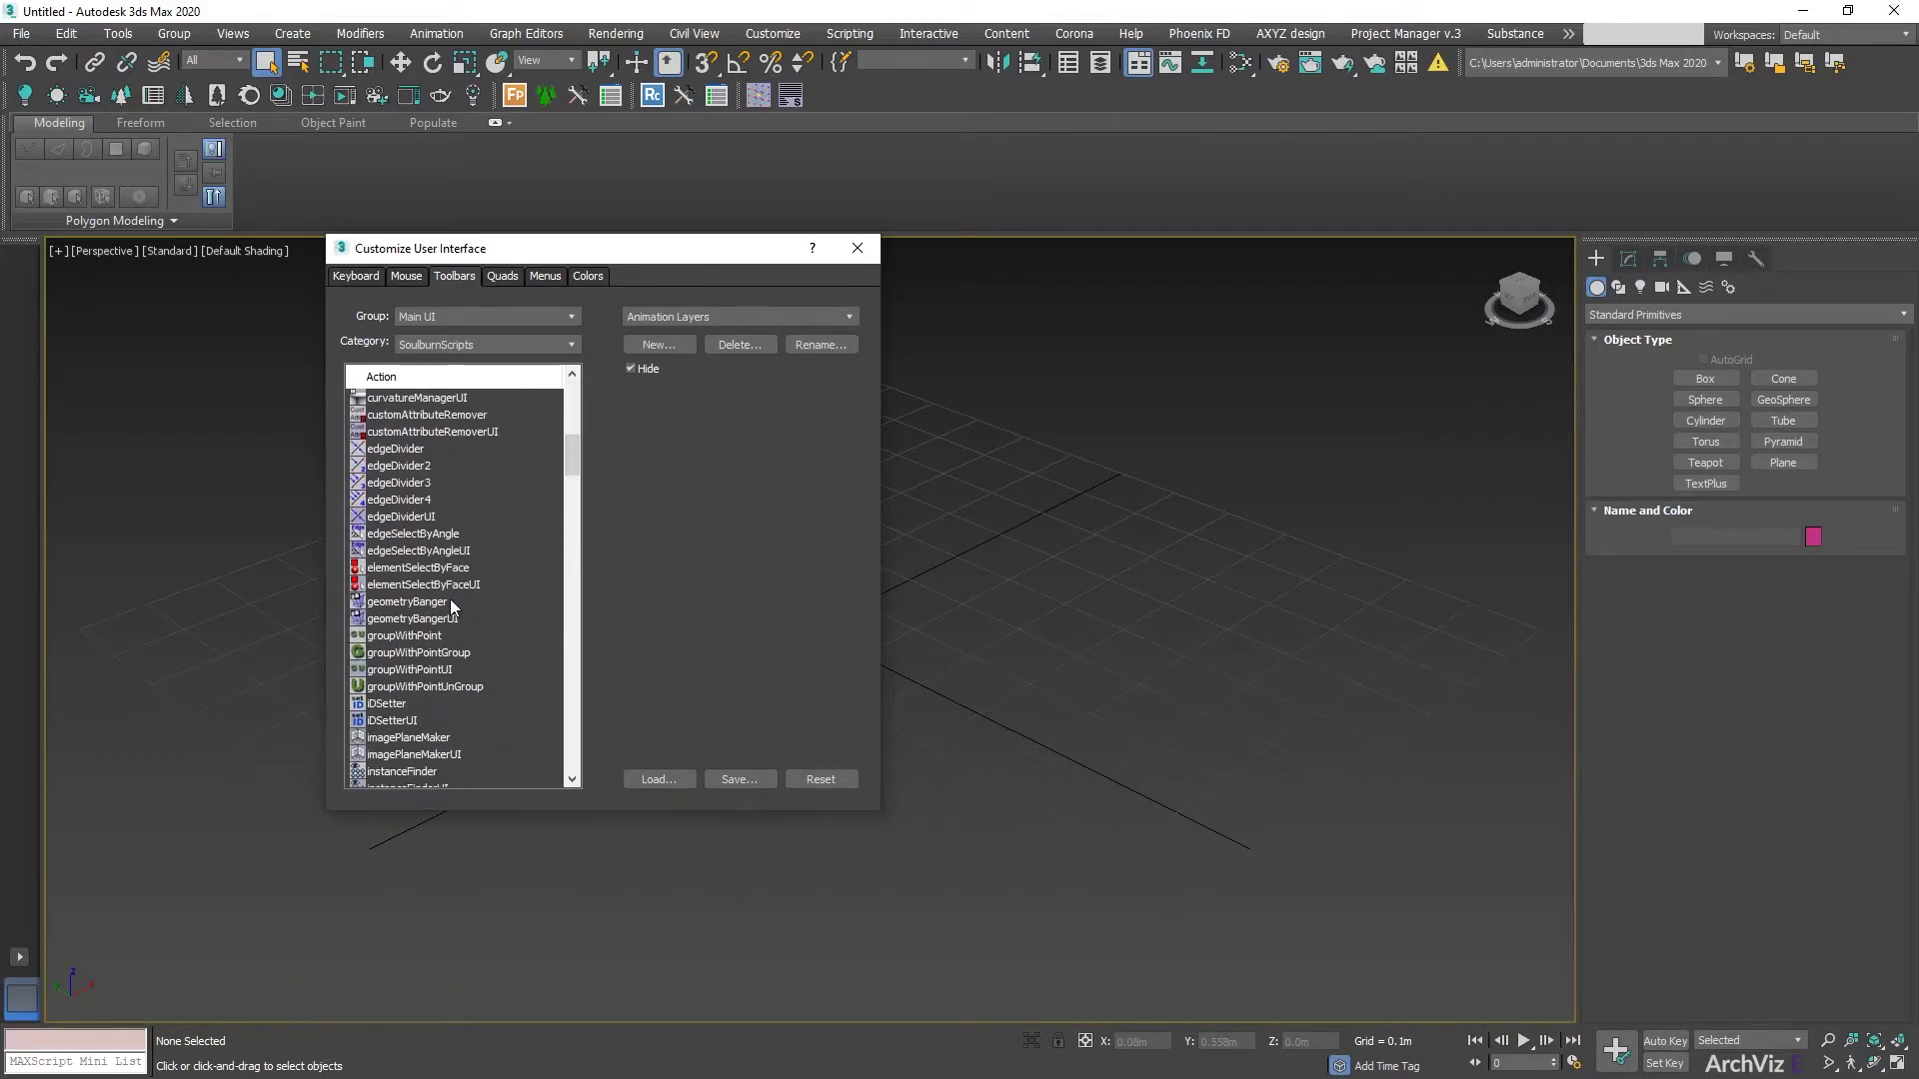
scroll(442, 609, "down", 3)
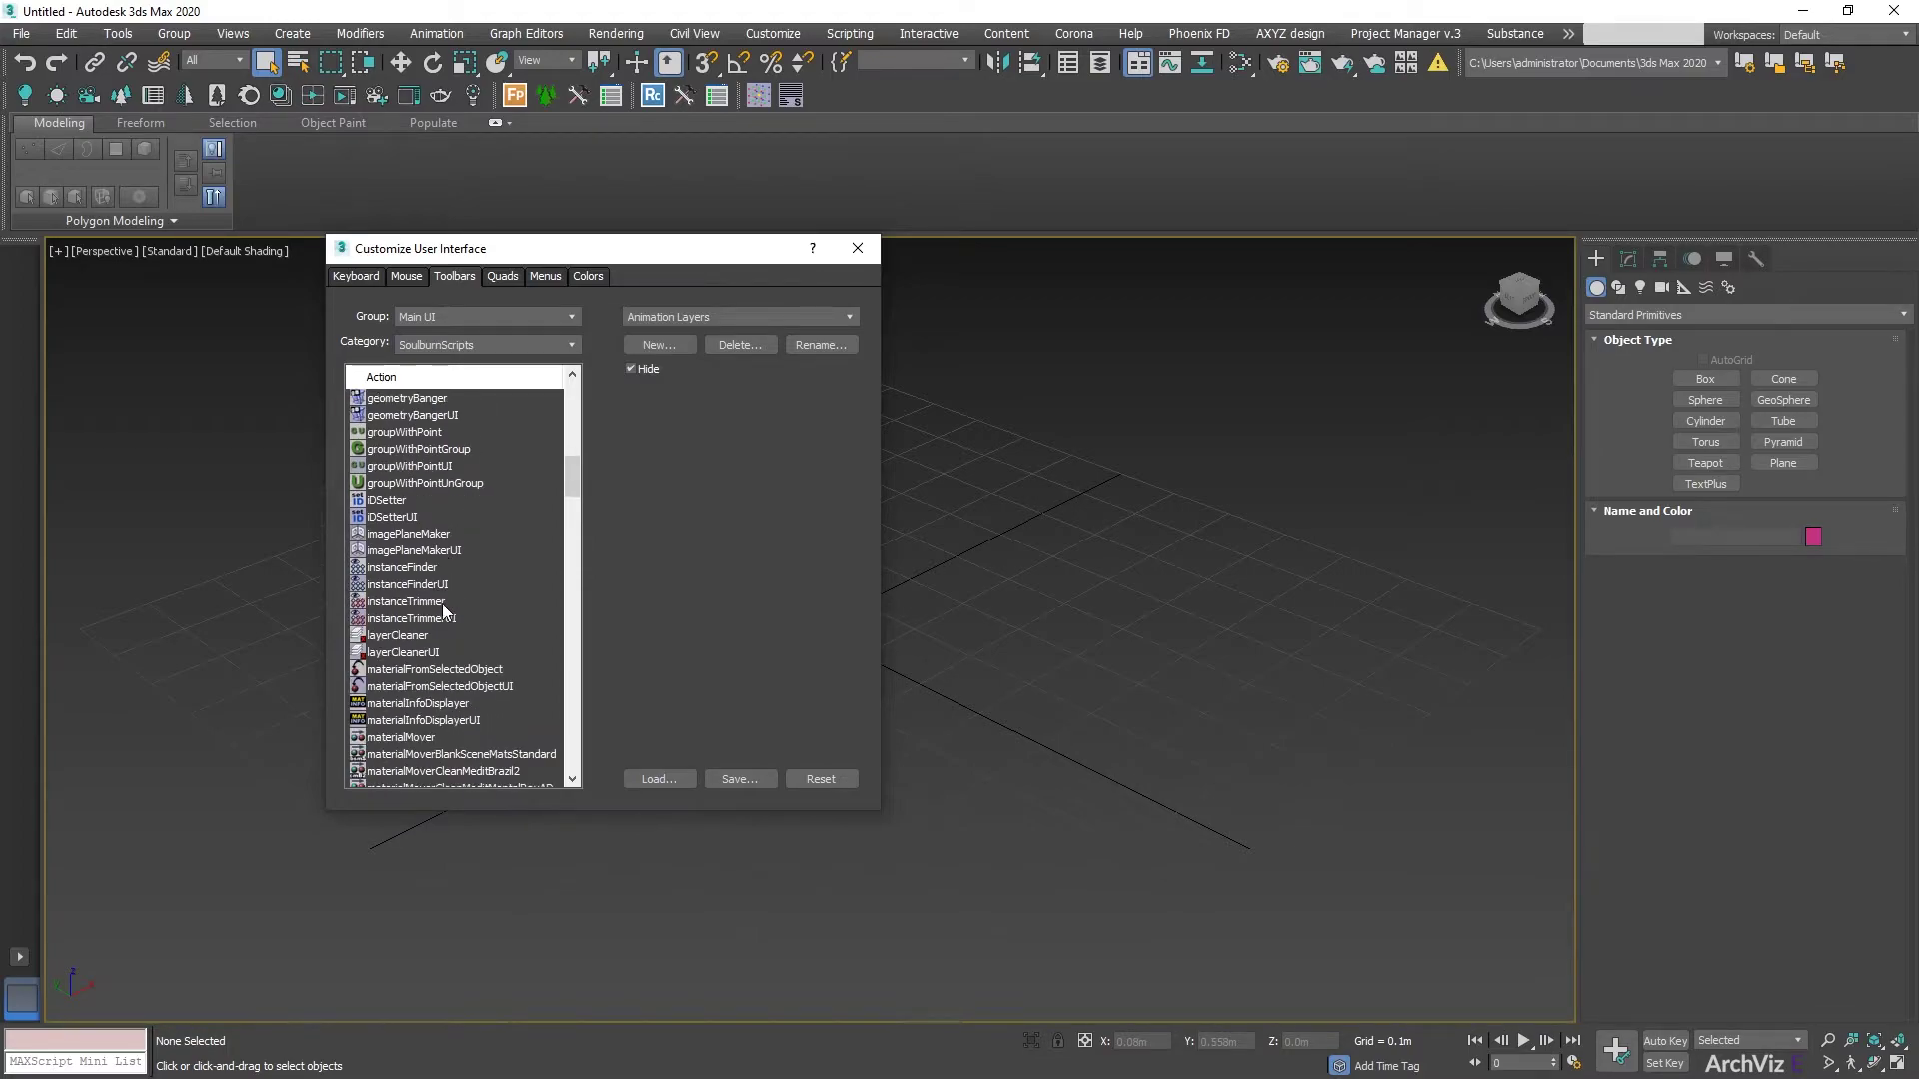
scroll(444, 610, "down", 6)
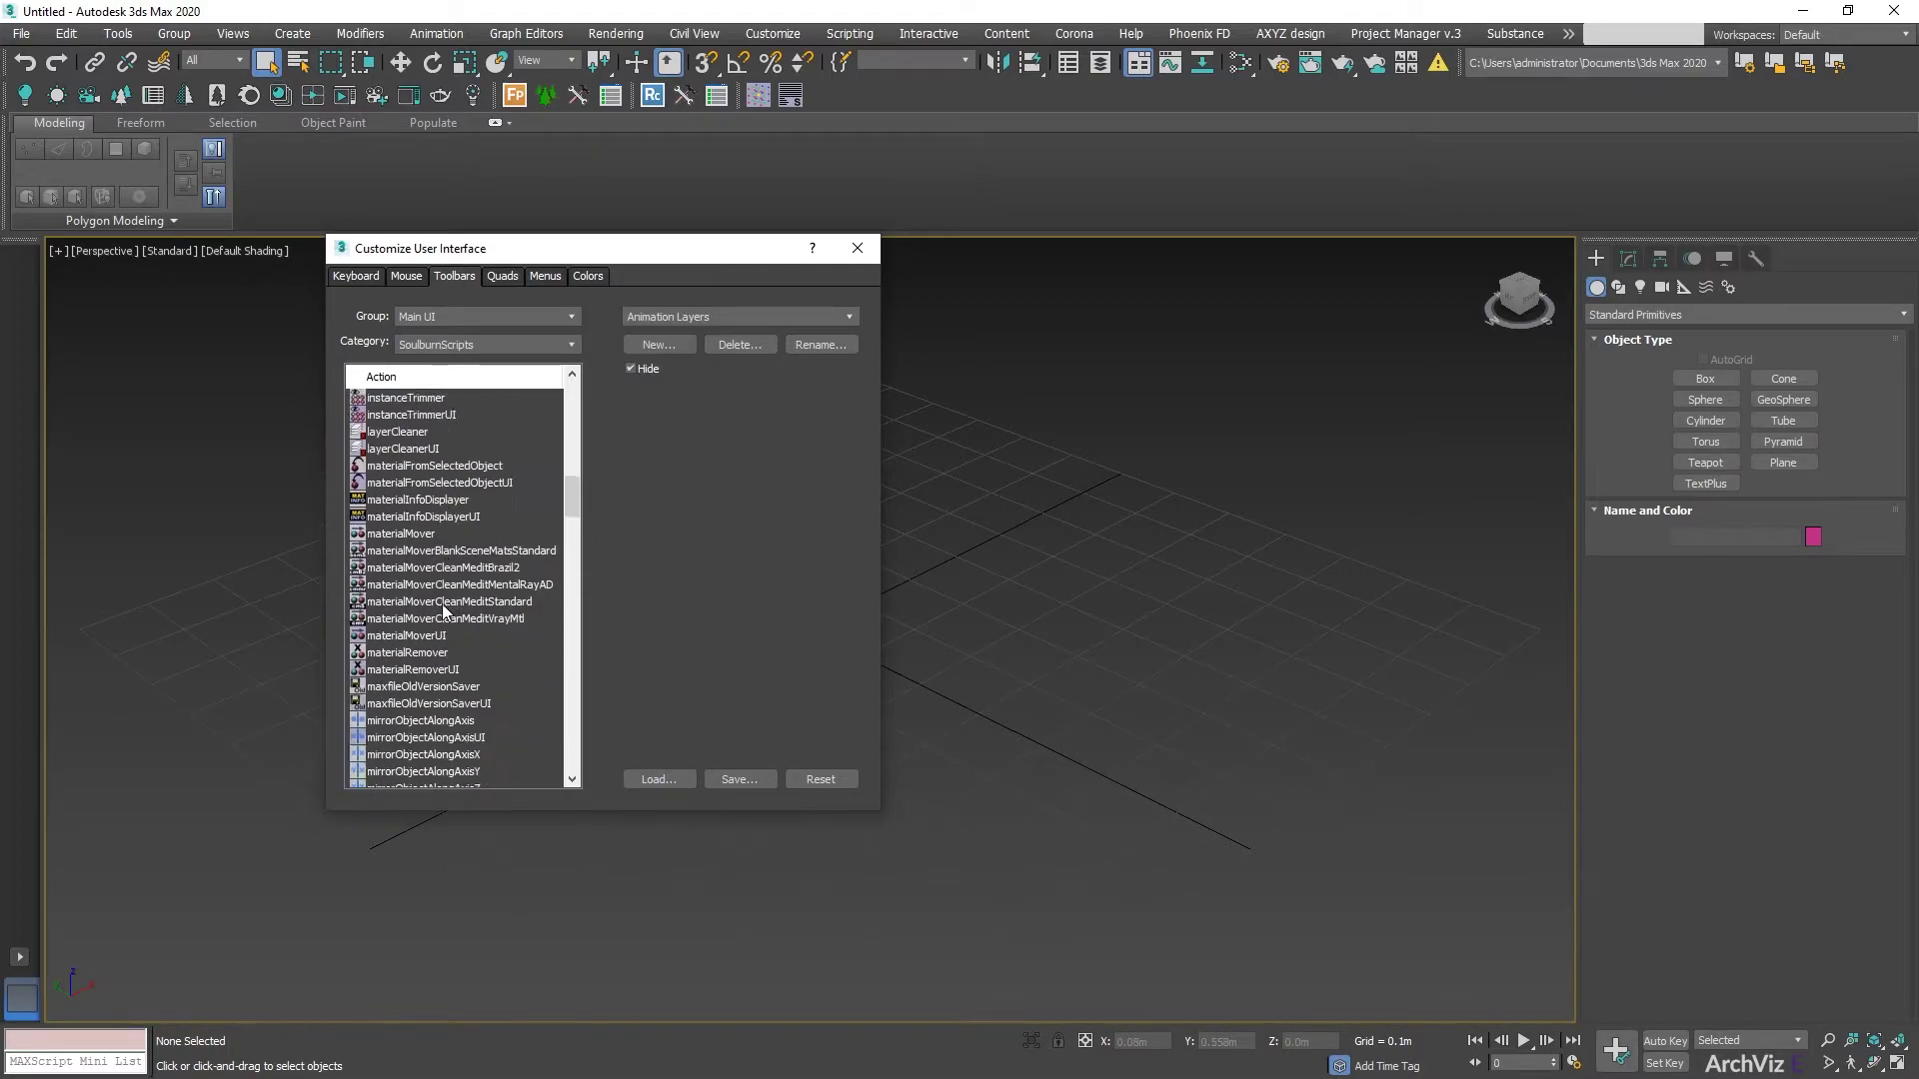
scroll(443, 606, "up", 16)
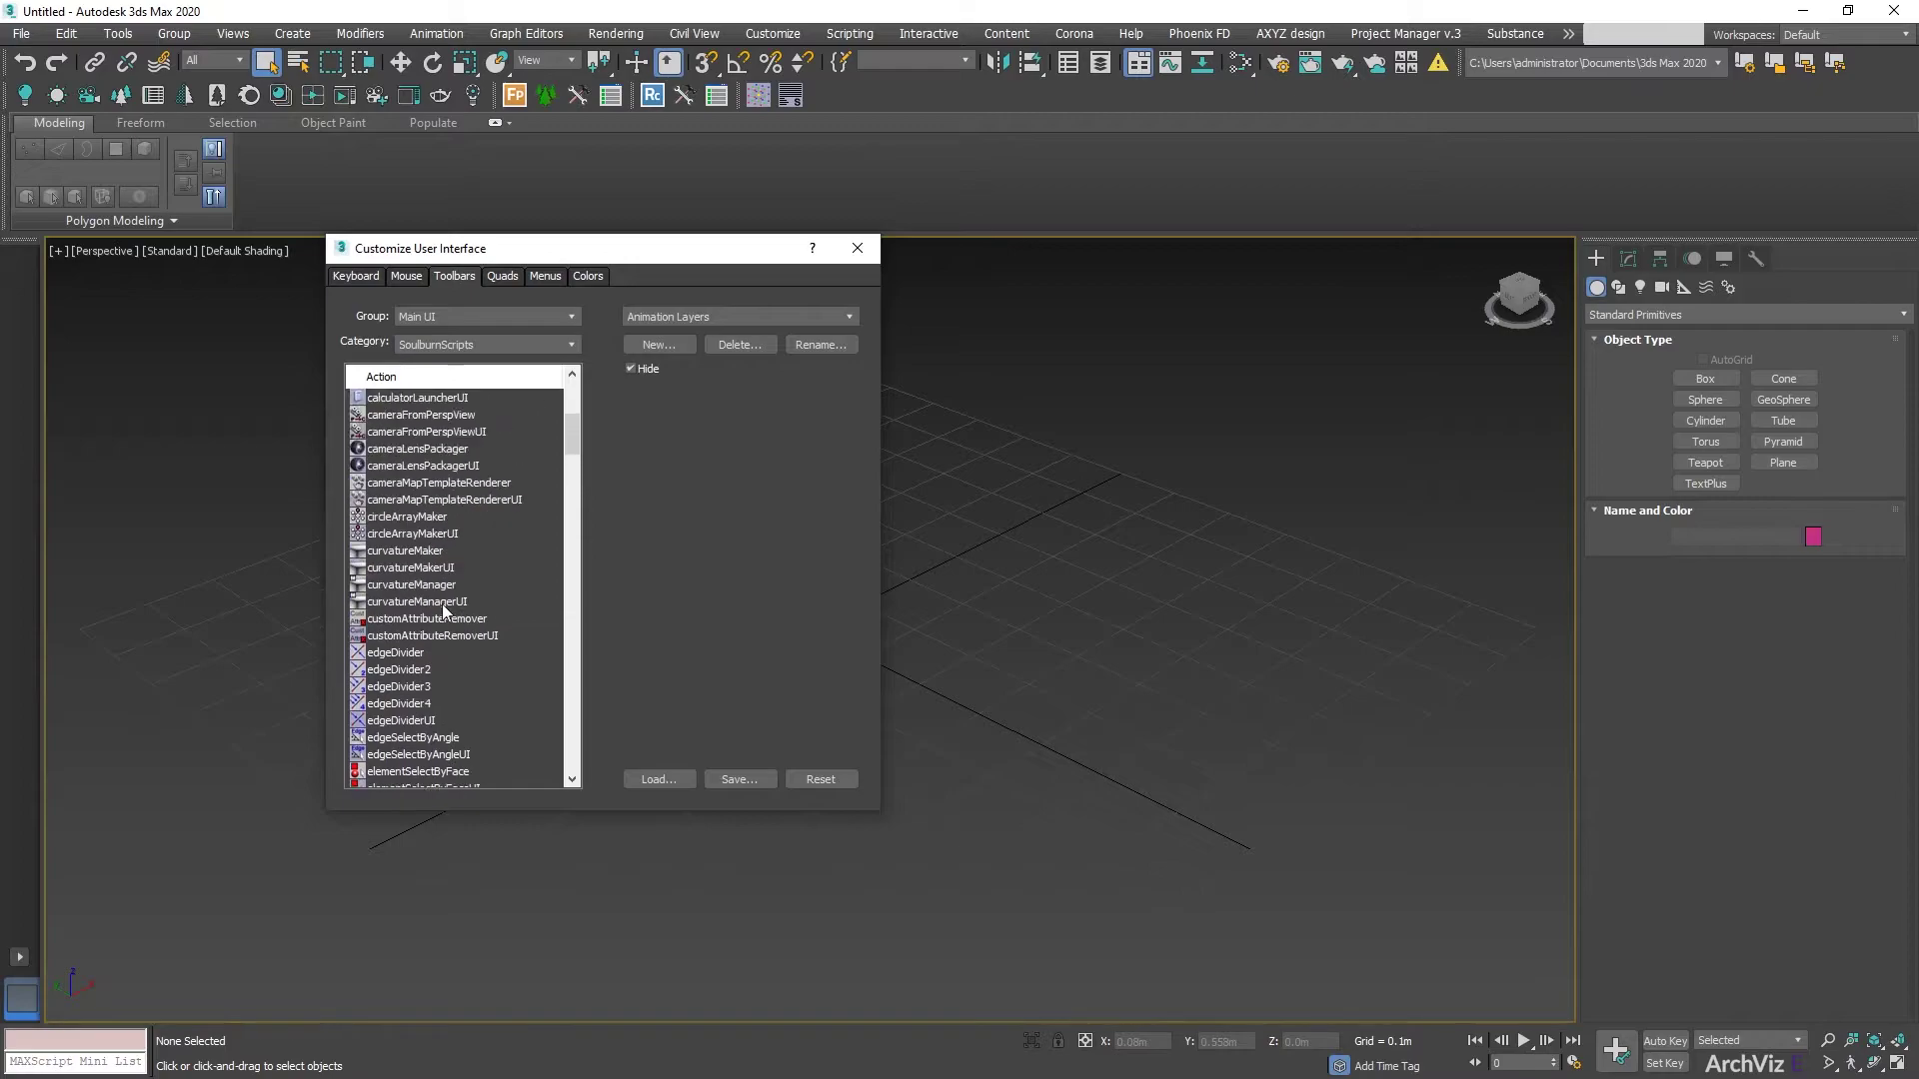
scroll(442, 604, "down", 1)
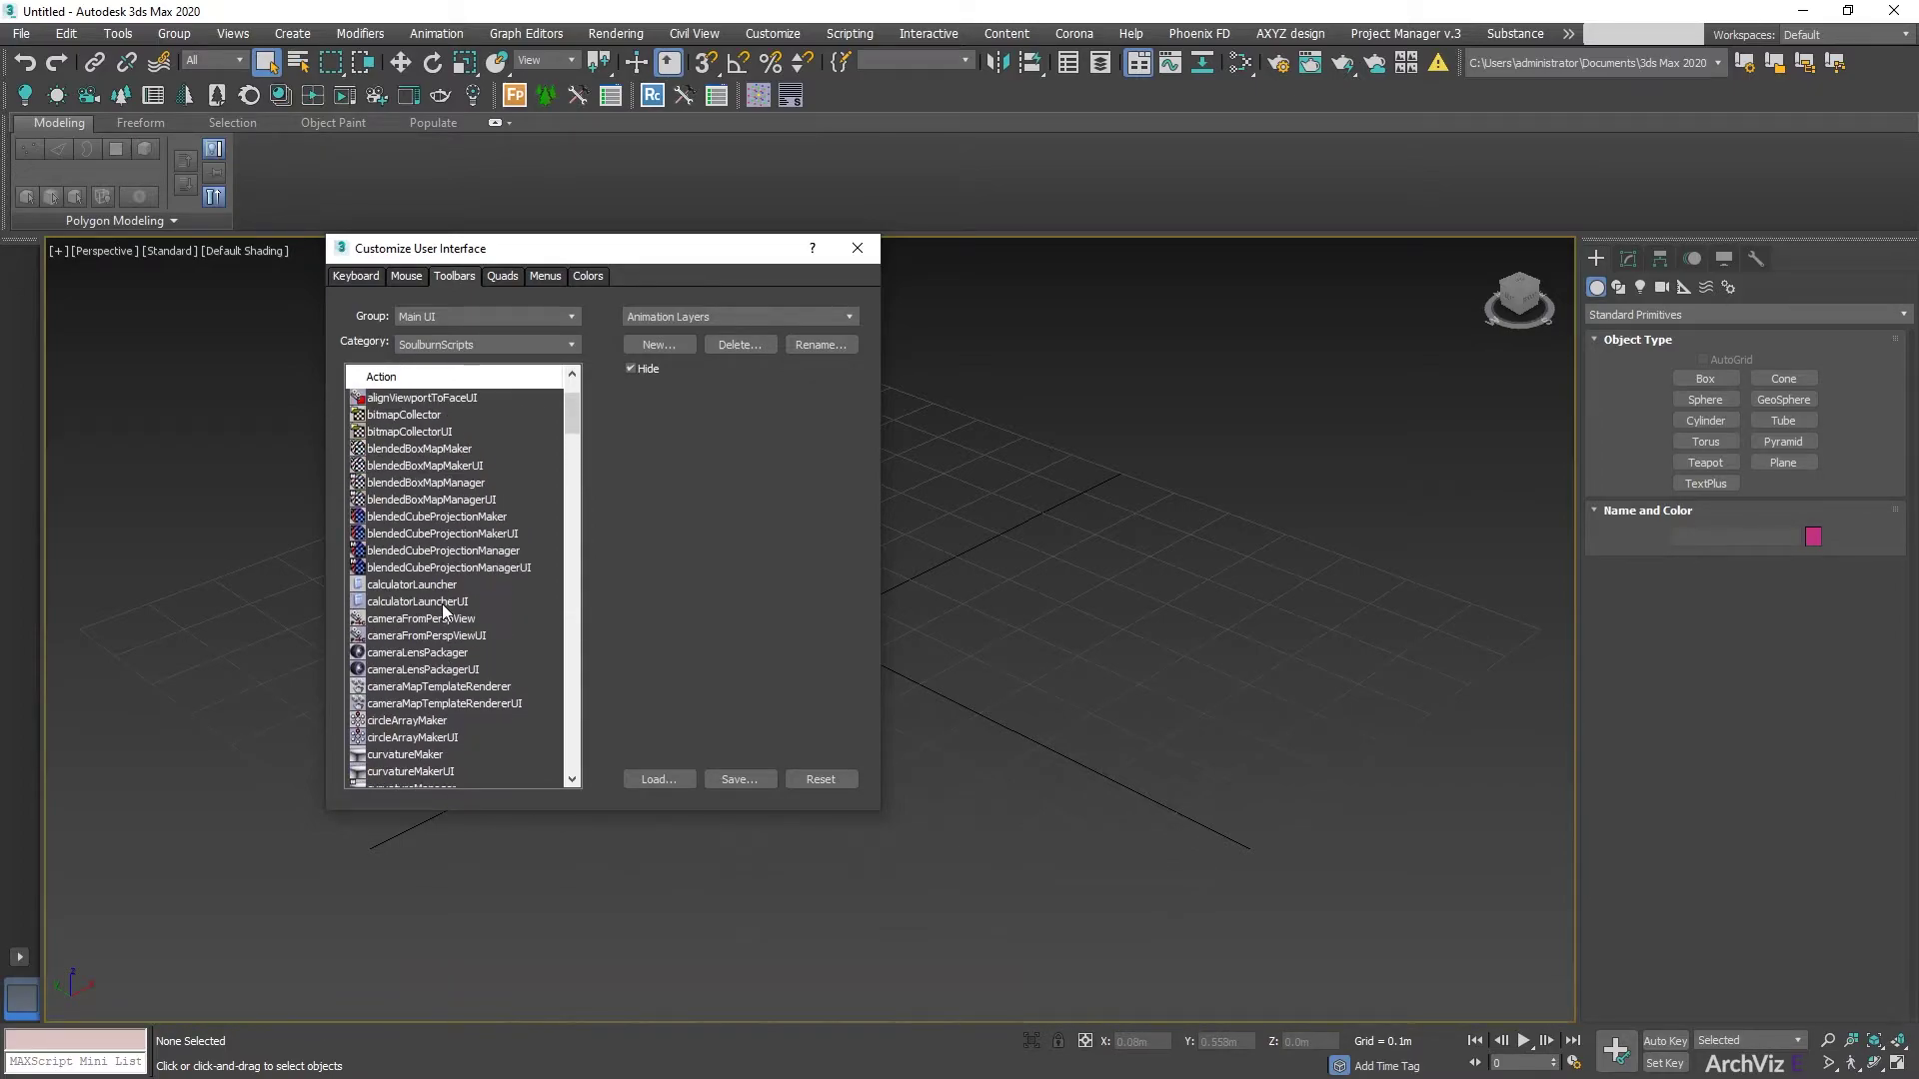
scroll(442, 603, "down", 1)
scroll(435, 599, "down", 15)
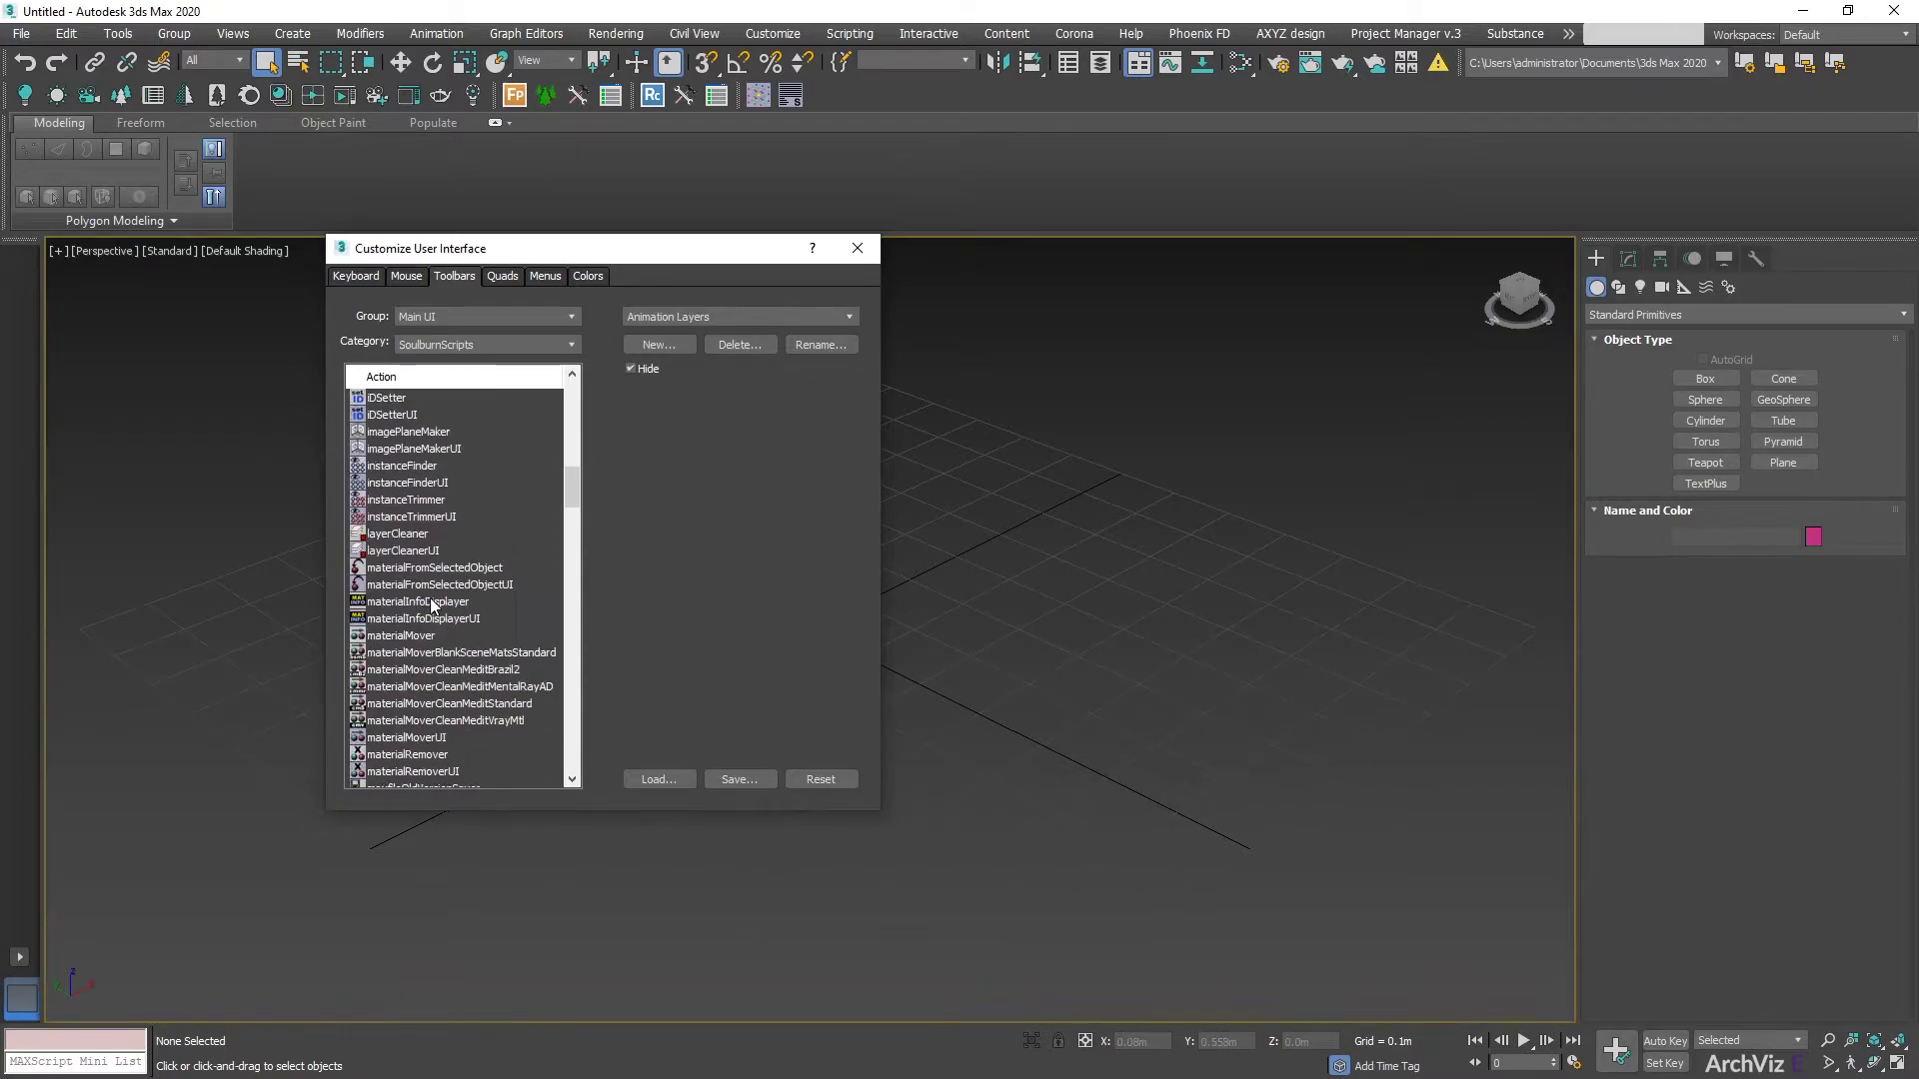
scroll(431, 599, "down", 2)
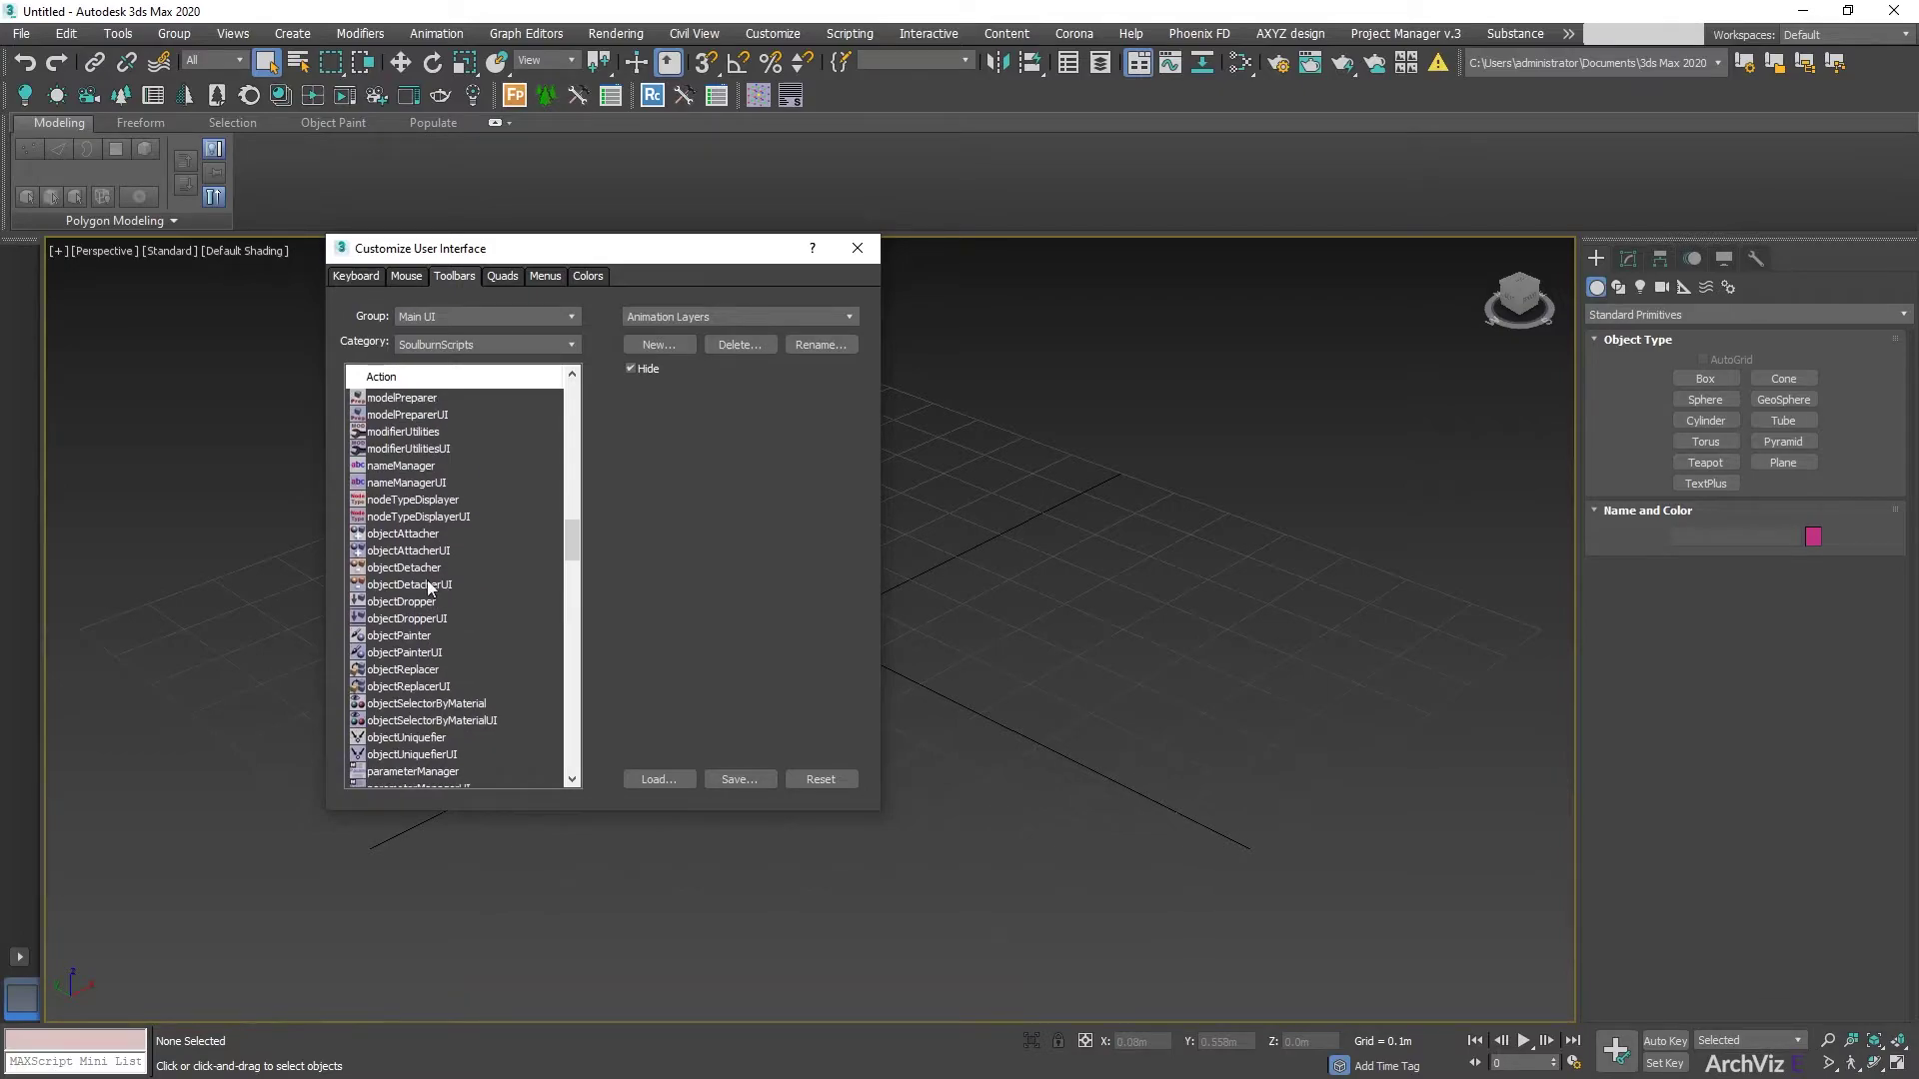
left_click_drag(395, 550, 768, 96)
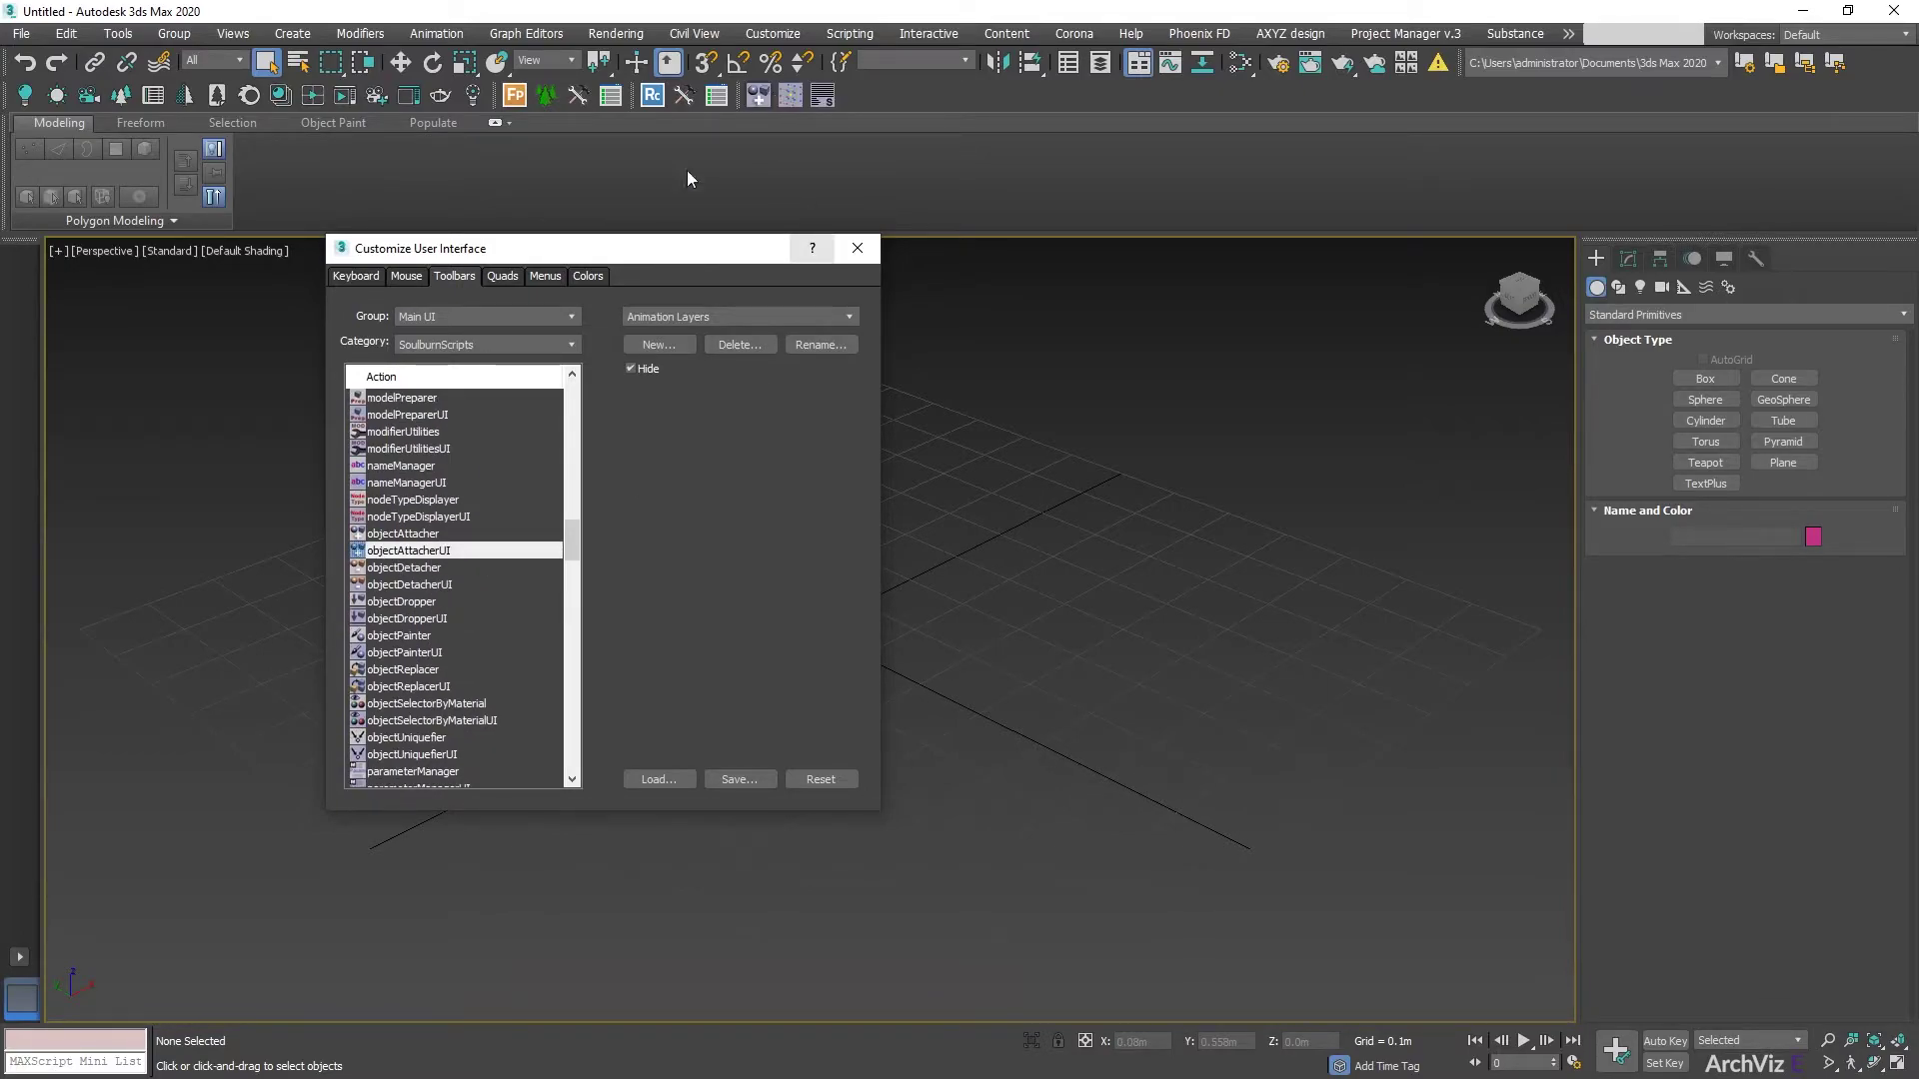
left_click_drag(415, 583, 788, 97)
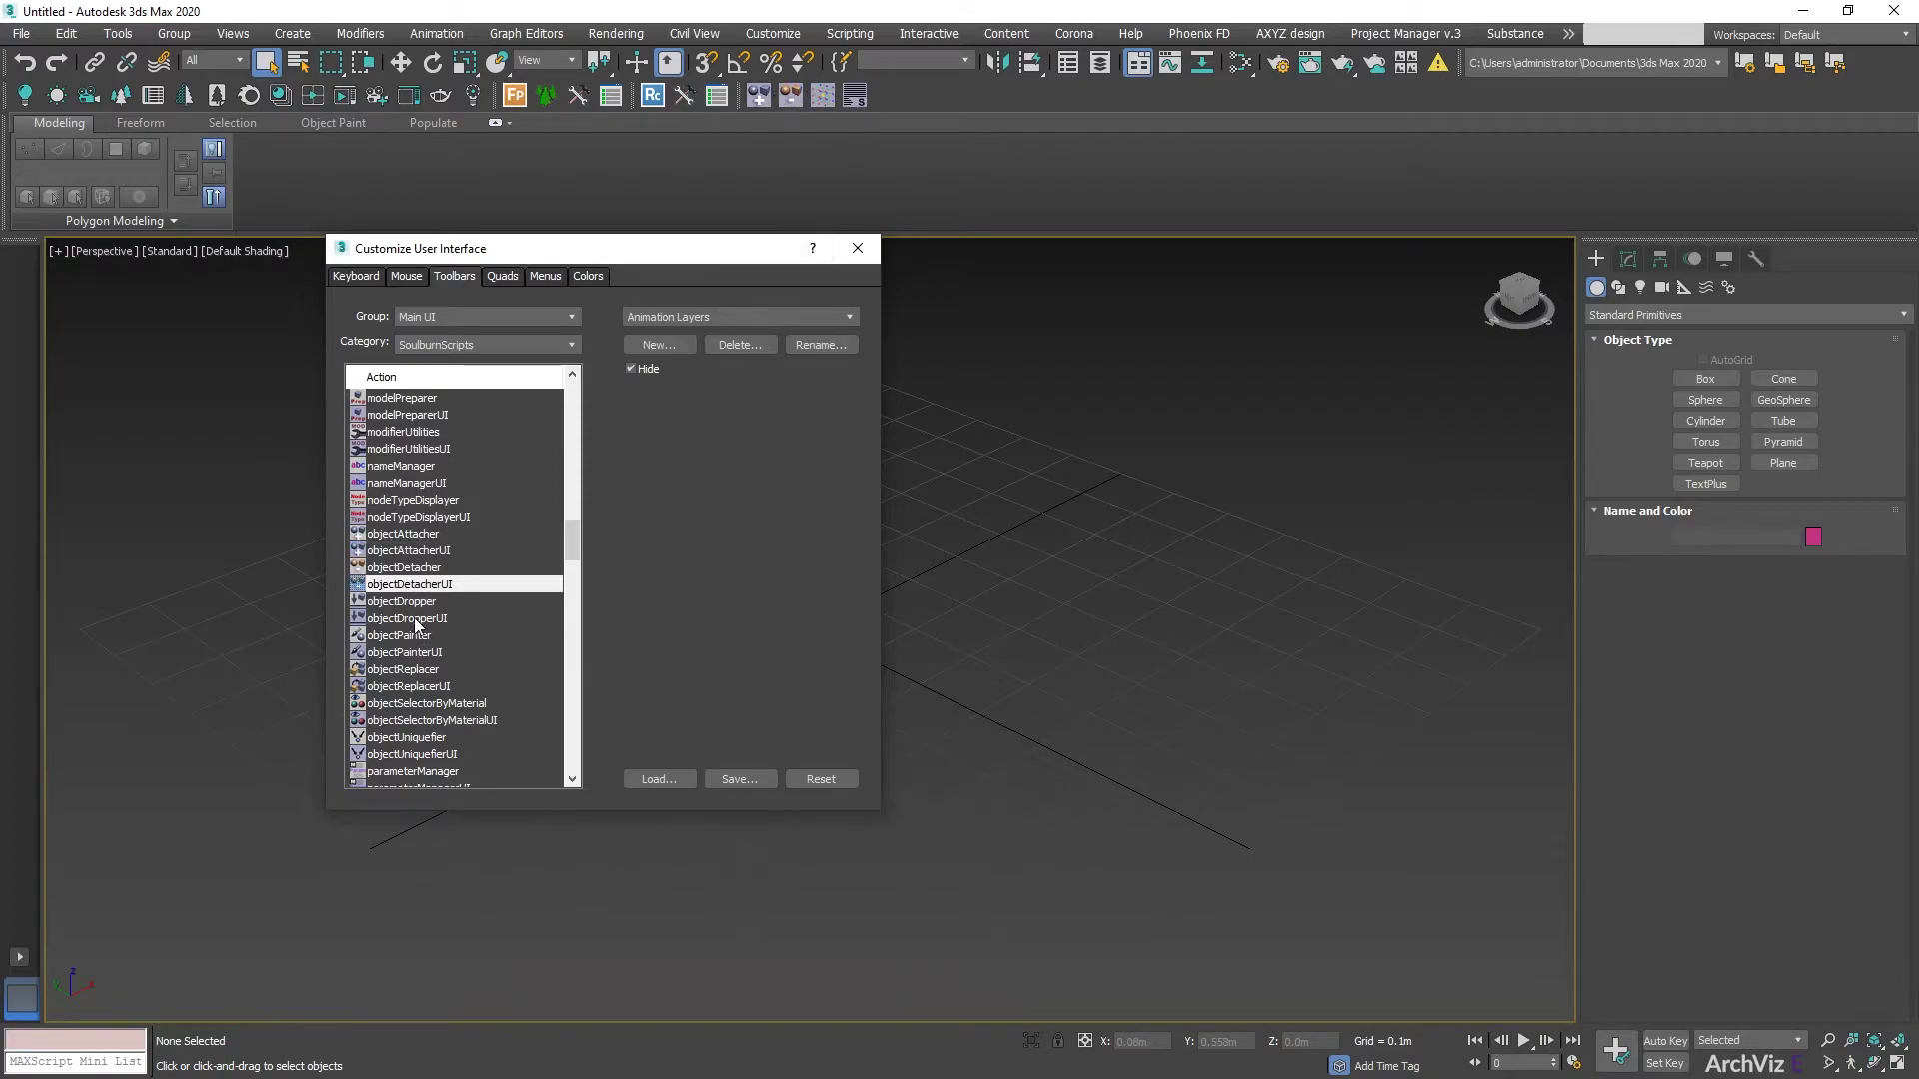
left_click_drag(415, 619, 794, 96)
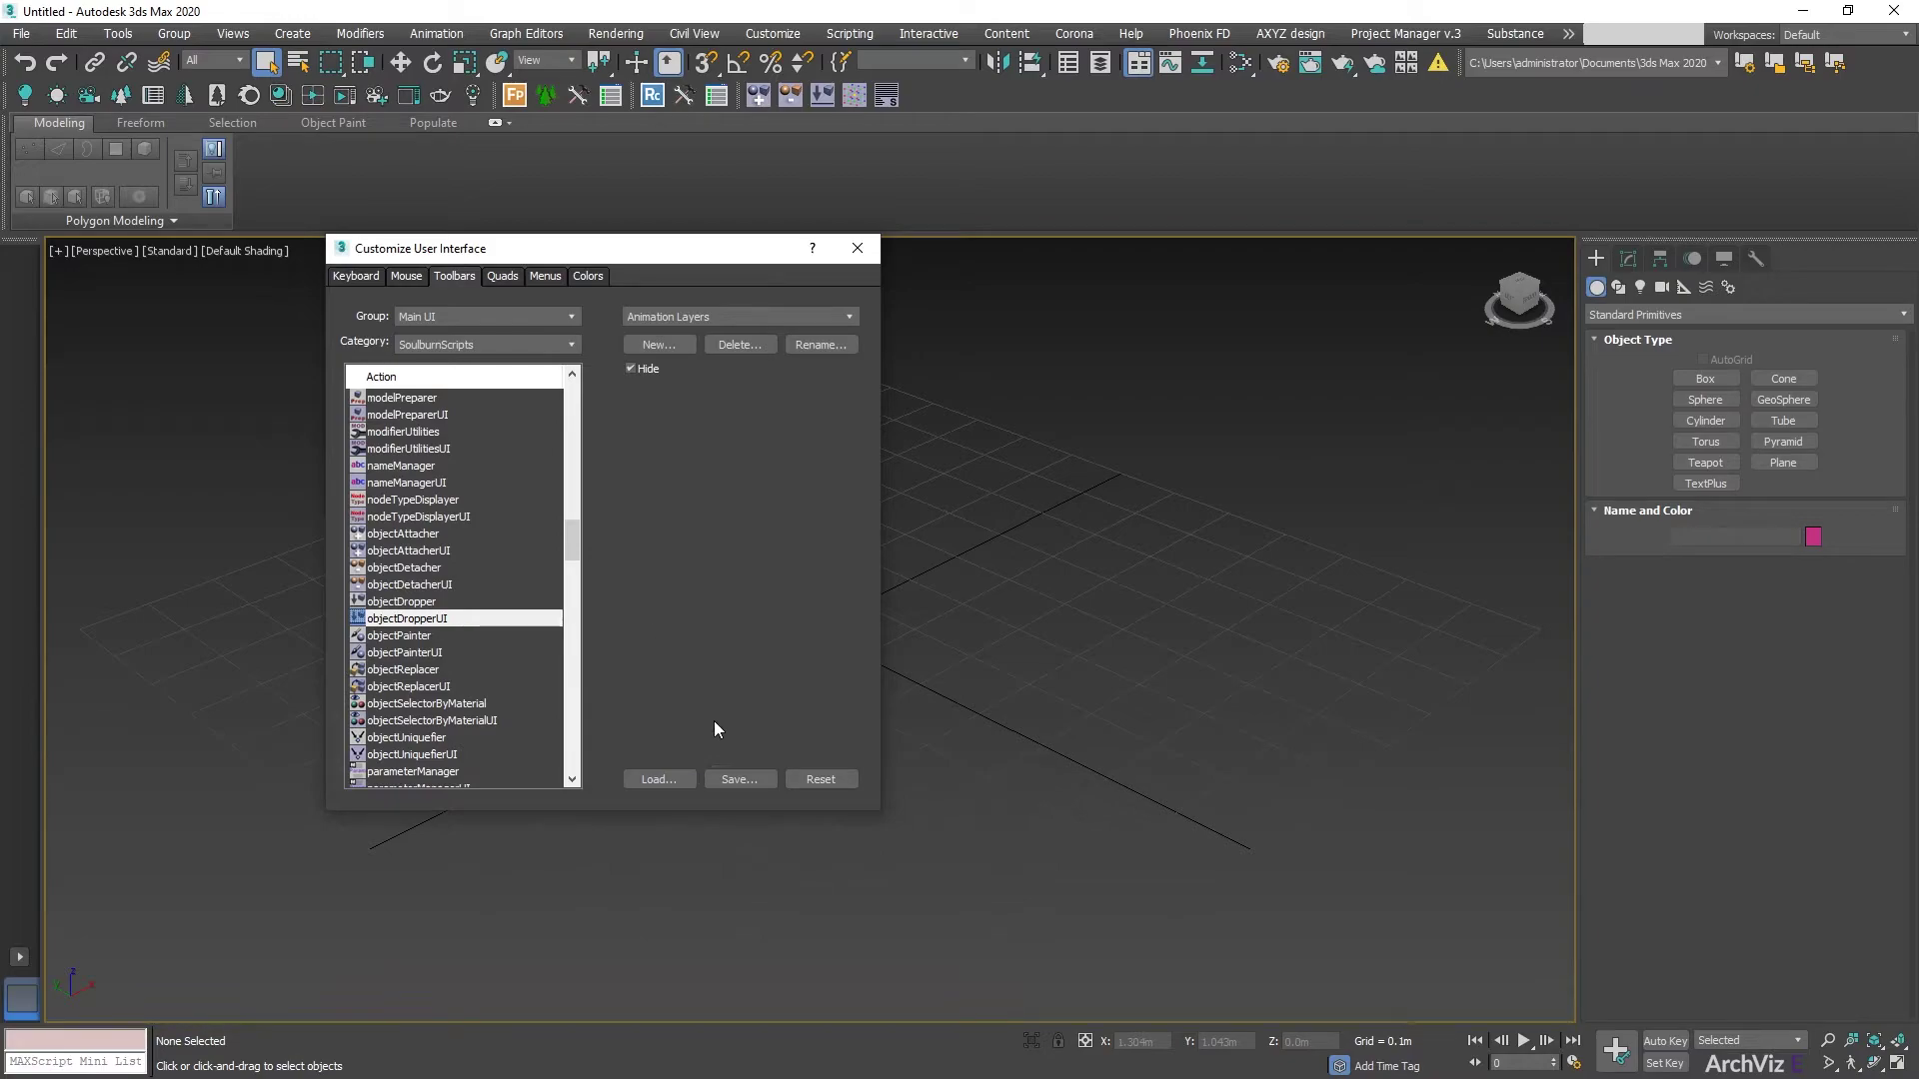
- Save the interface as Workspace1__usersave__.cuix, confirming the overwrite
left_click(740, 780)
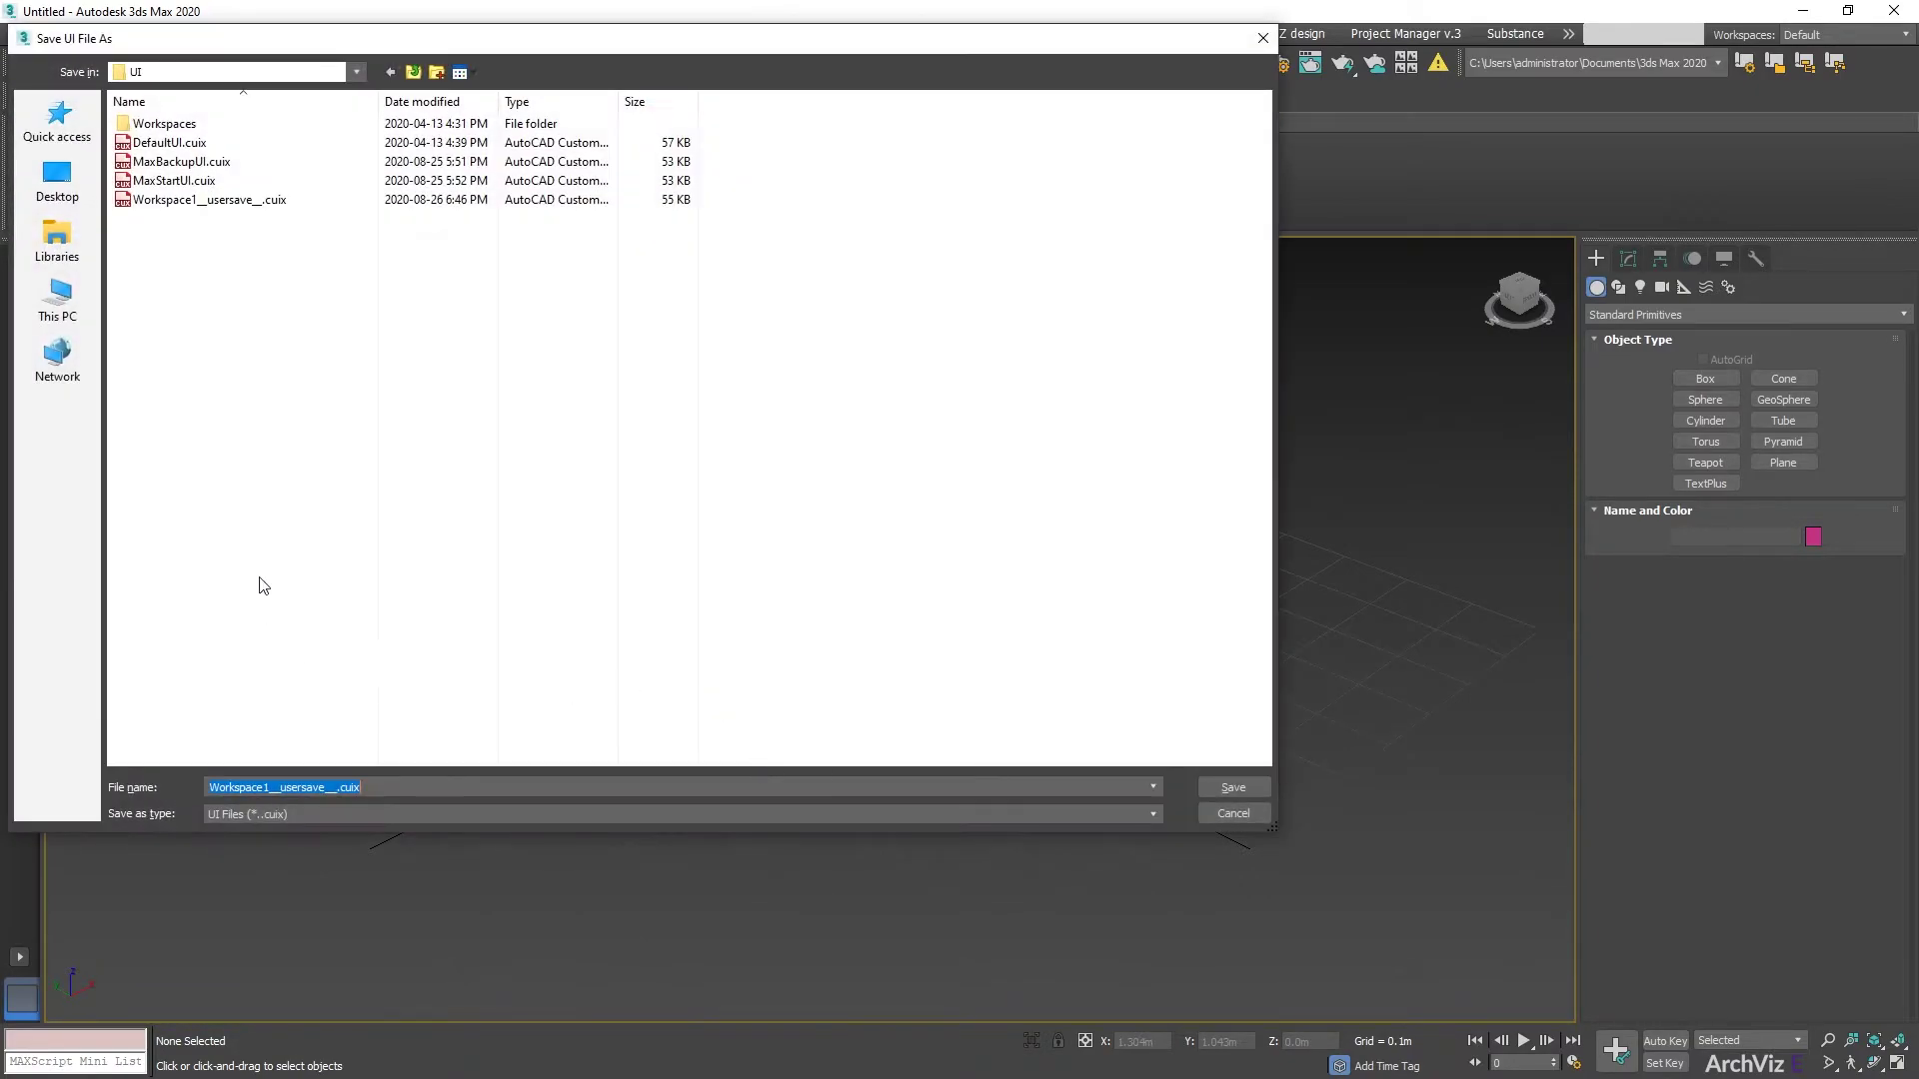
left_click(1221, 790)
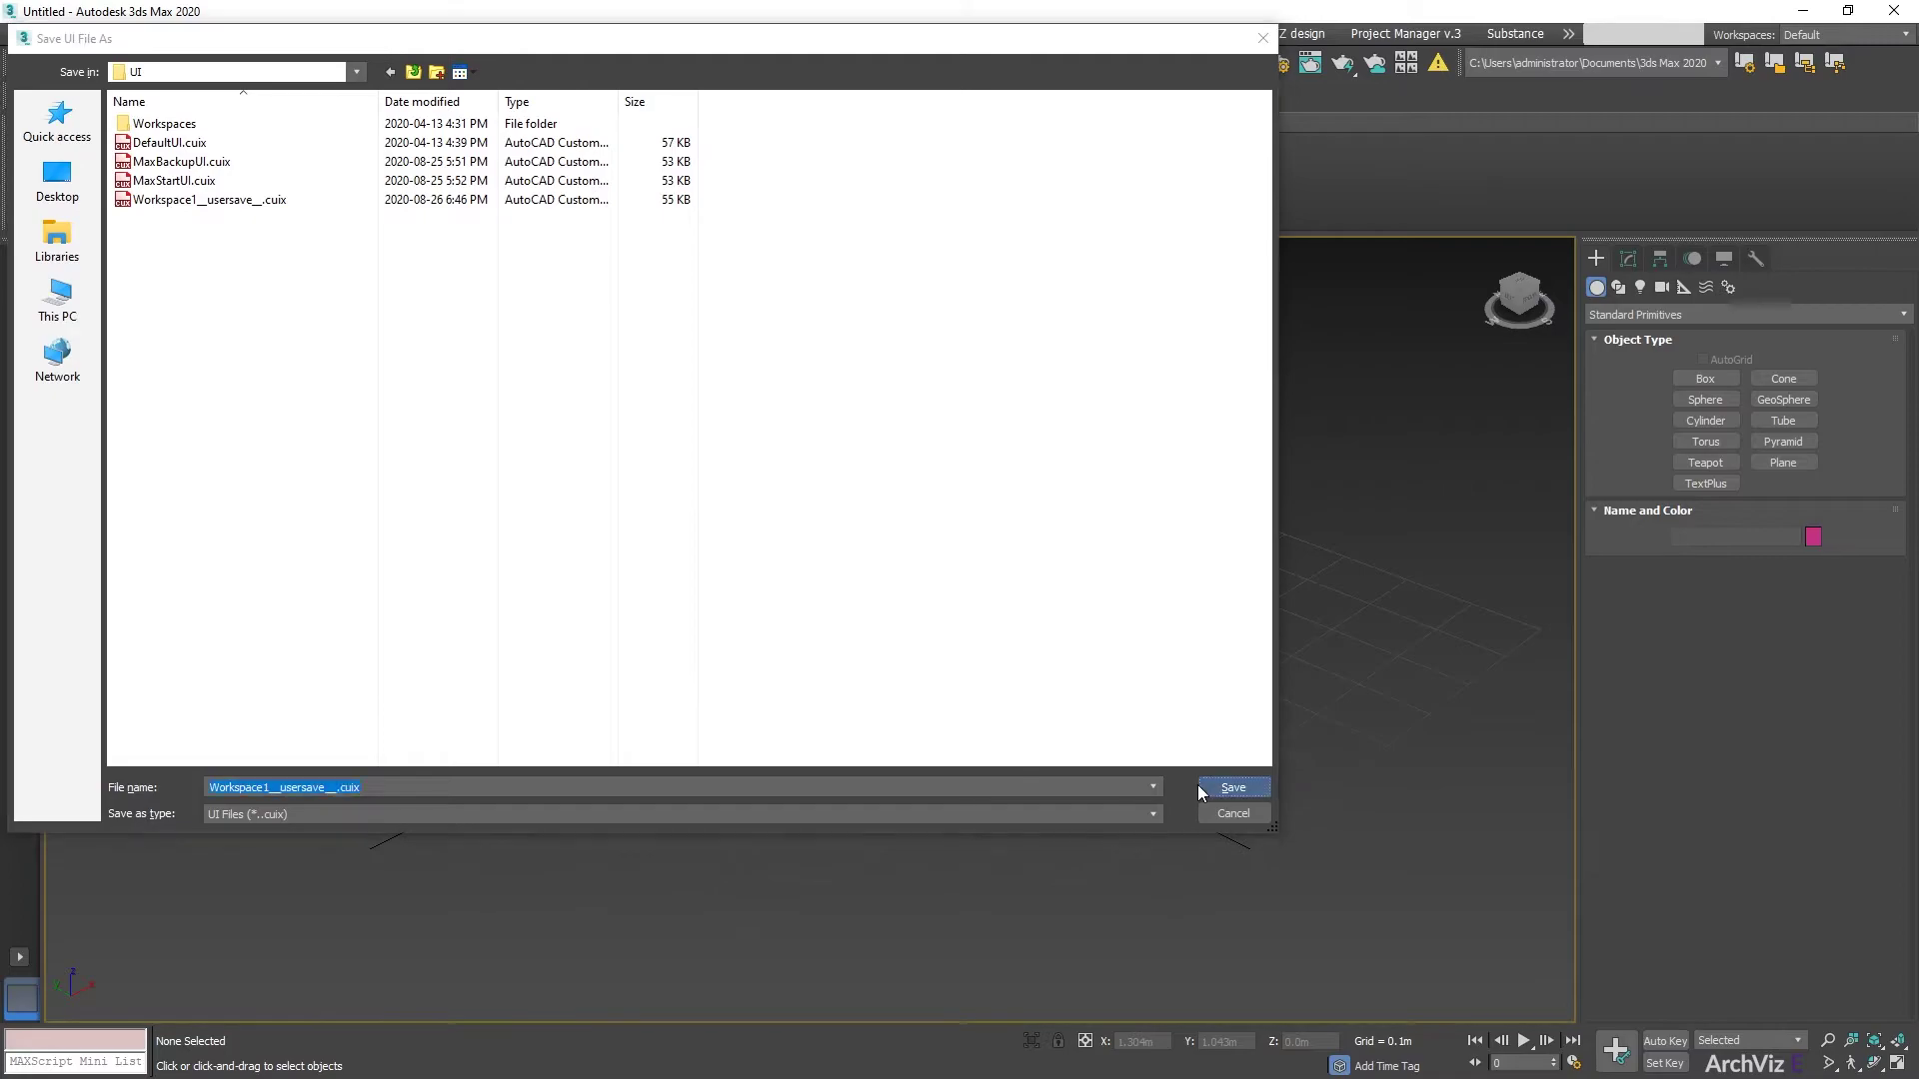
left_click(1007, 552)
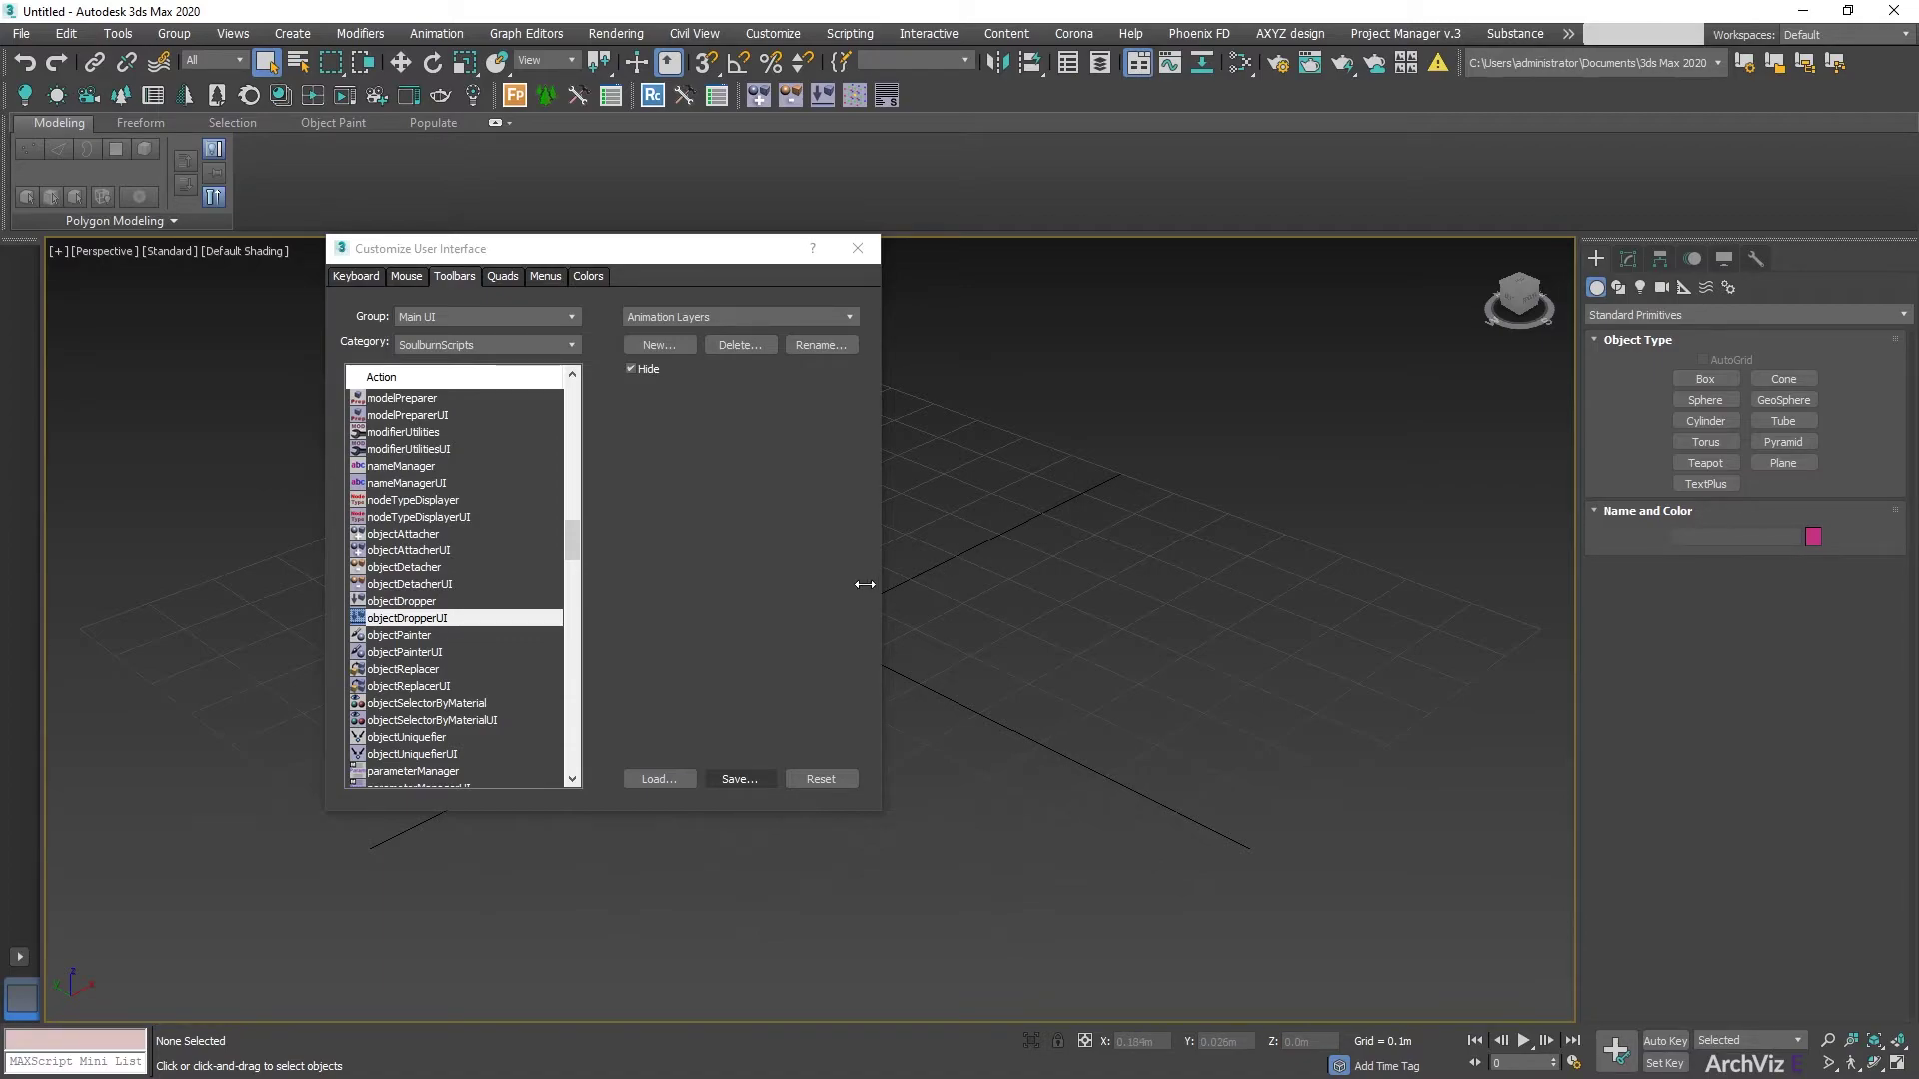
- Close Customize User Interface and reorder the objectDetacher and scripts lister buttons
left_click(856, 248)
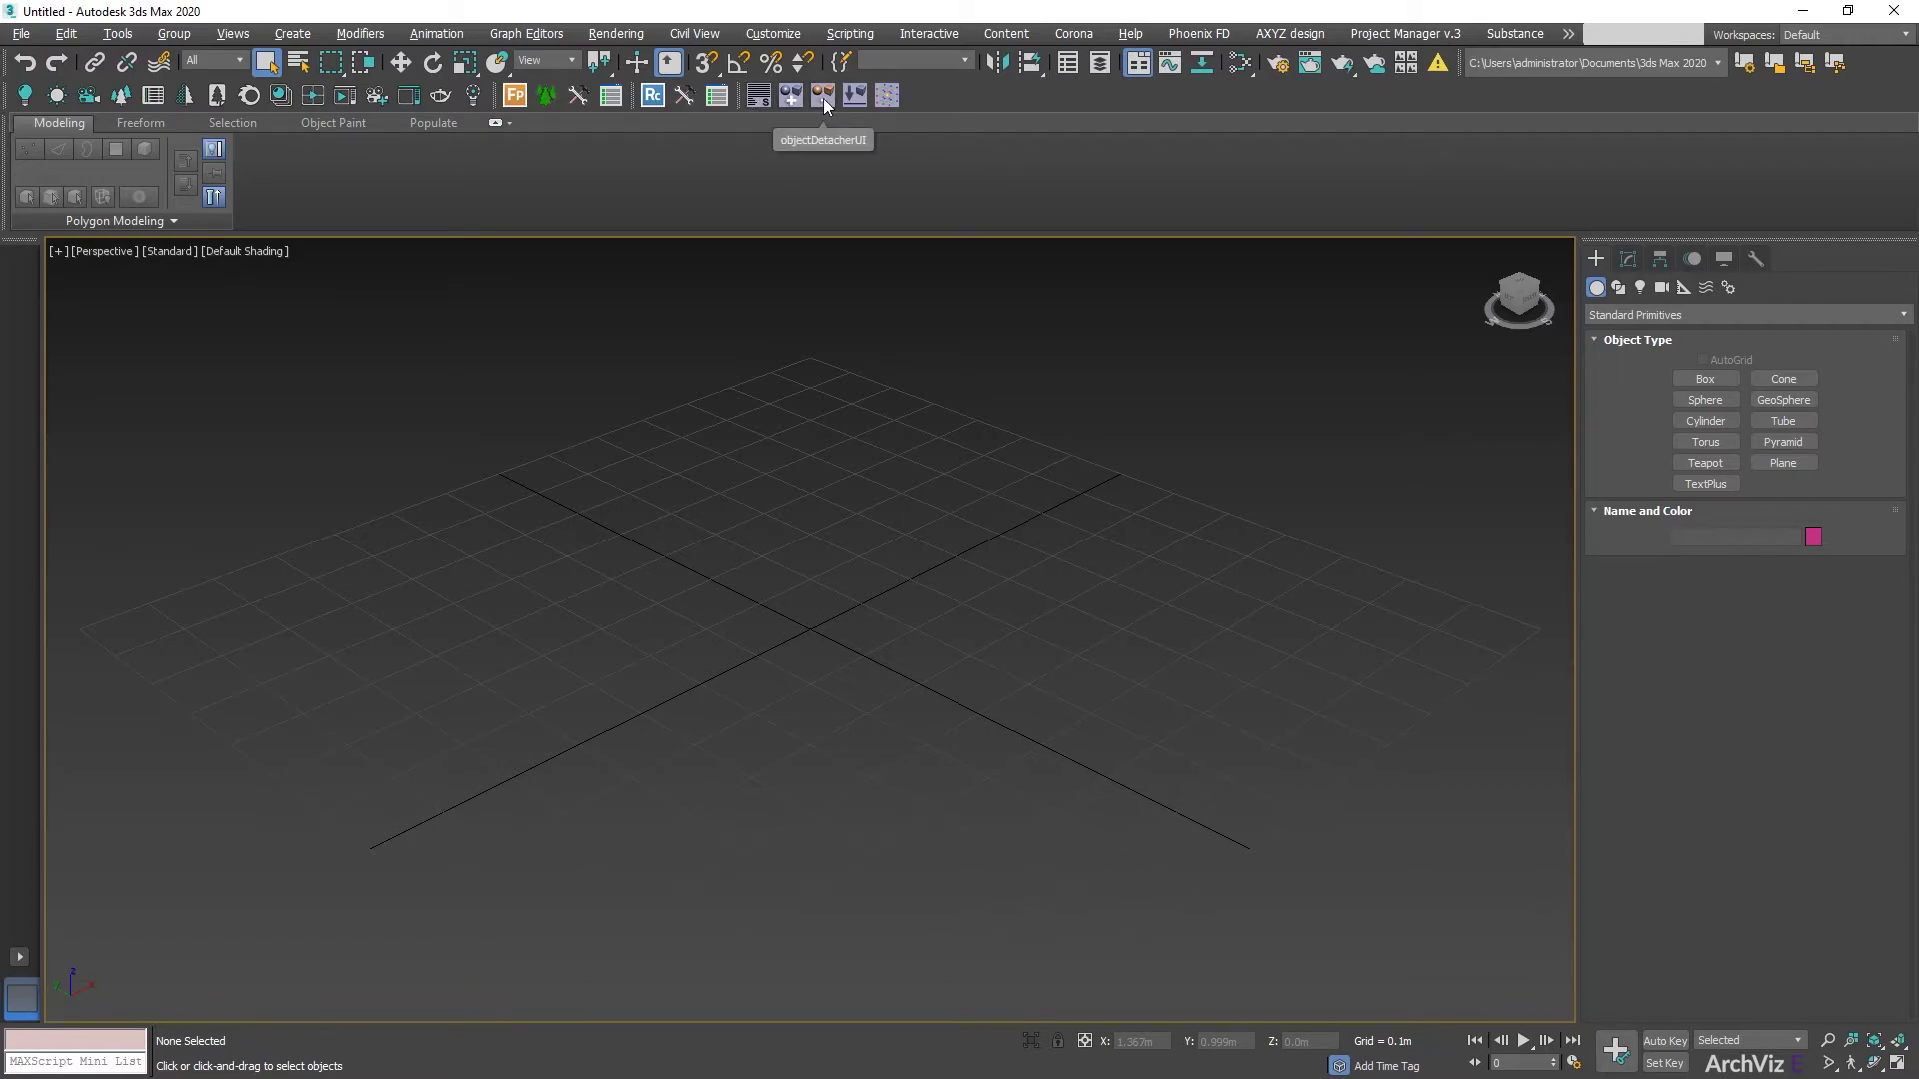
left_click_drag(848, 104, 790, 96, "alt")
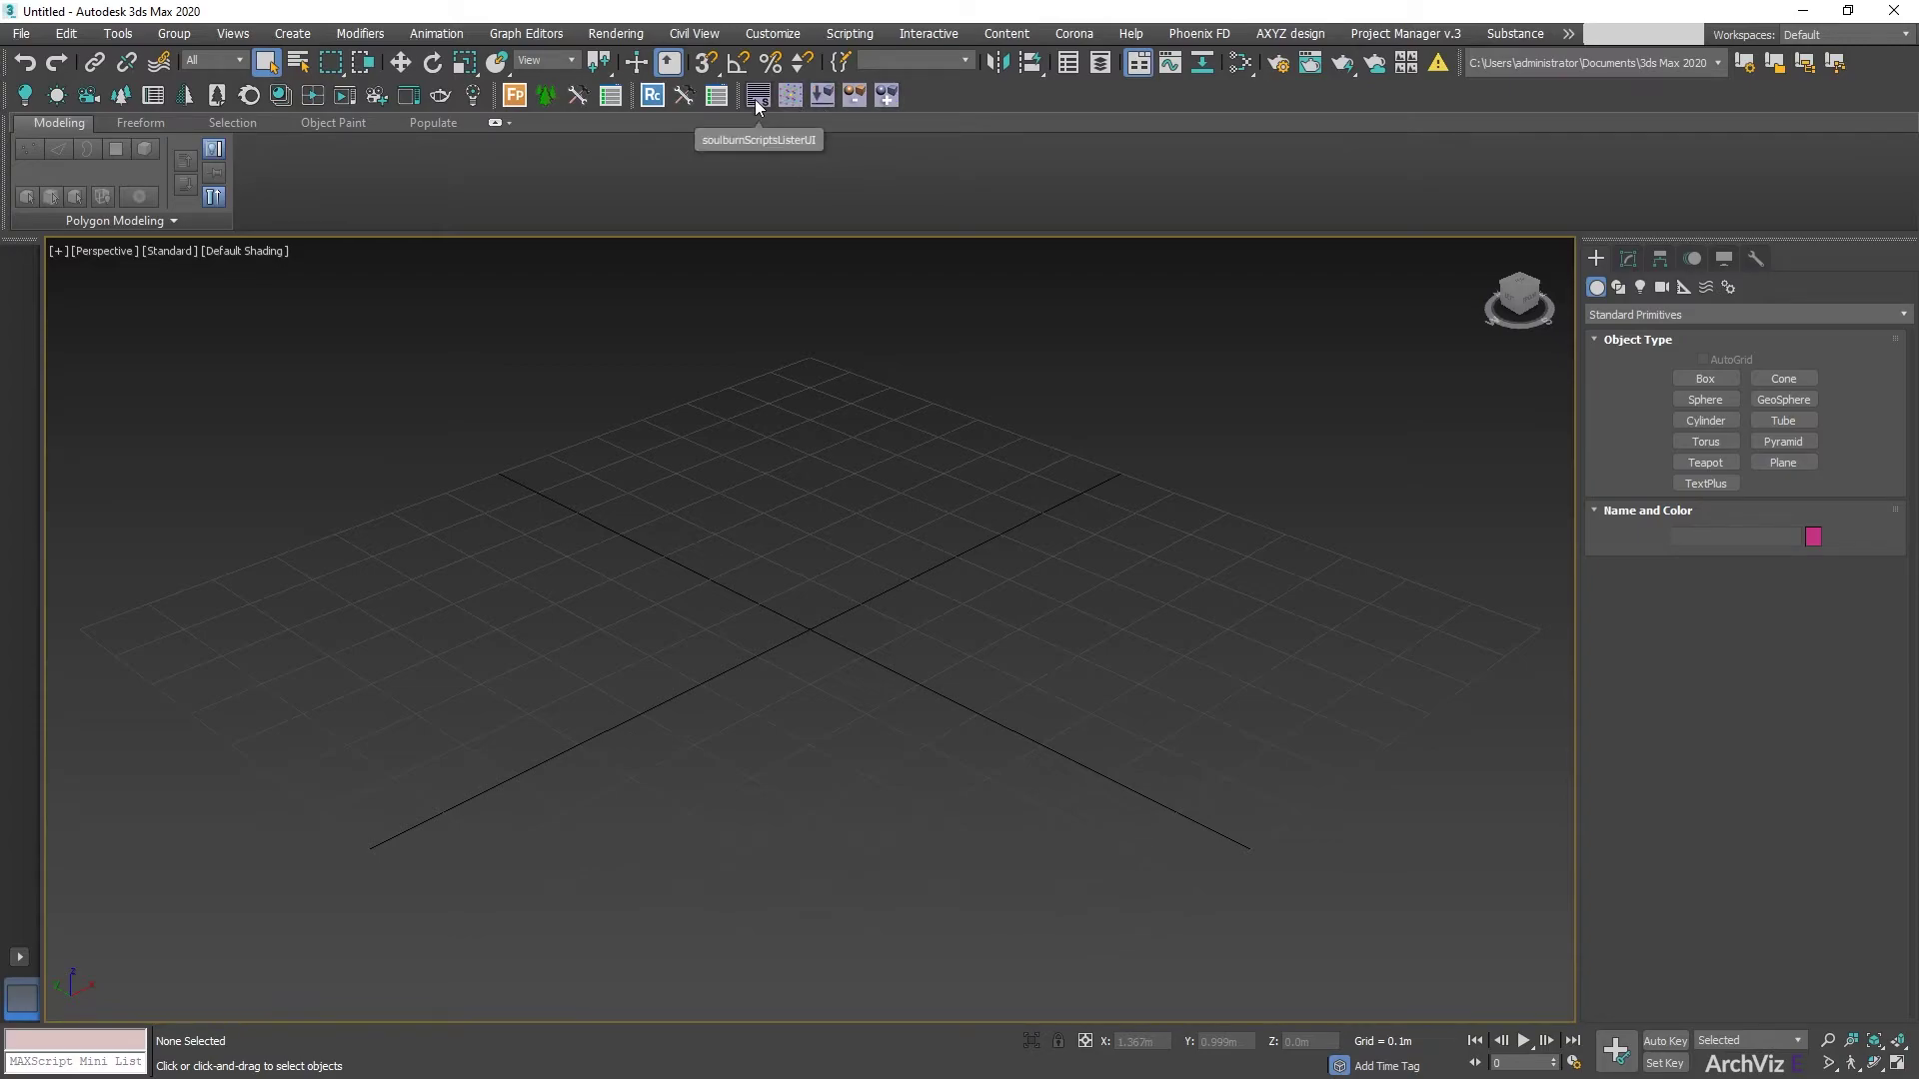
left_click_drag(757, 100, 778, 102, "ctrl")
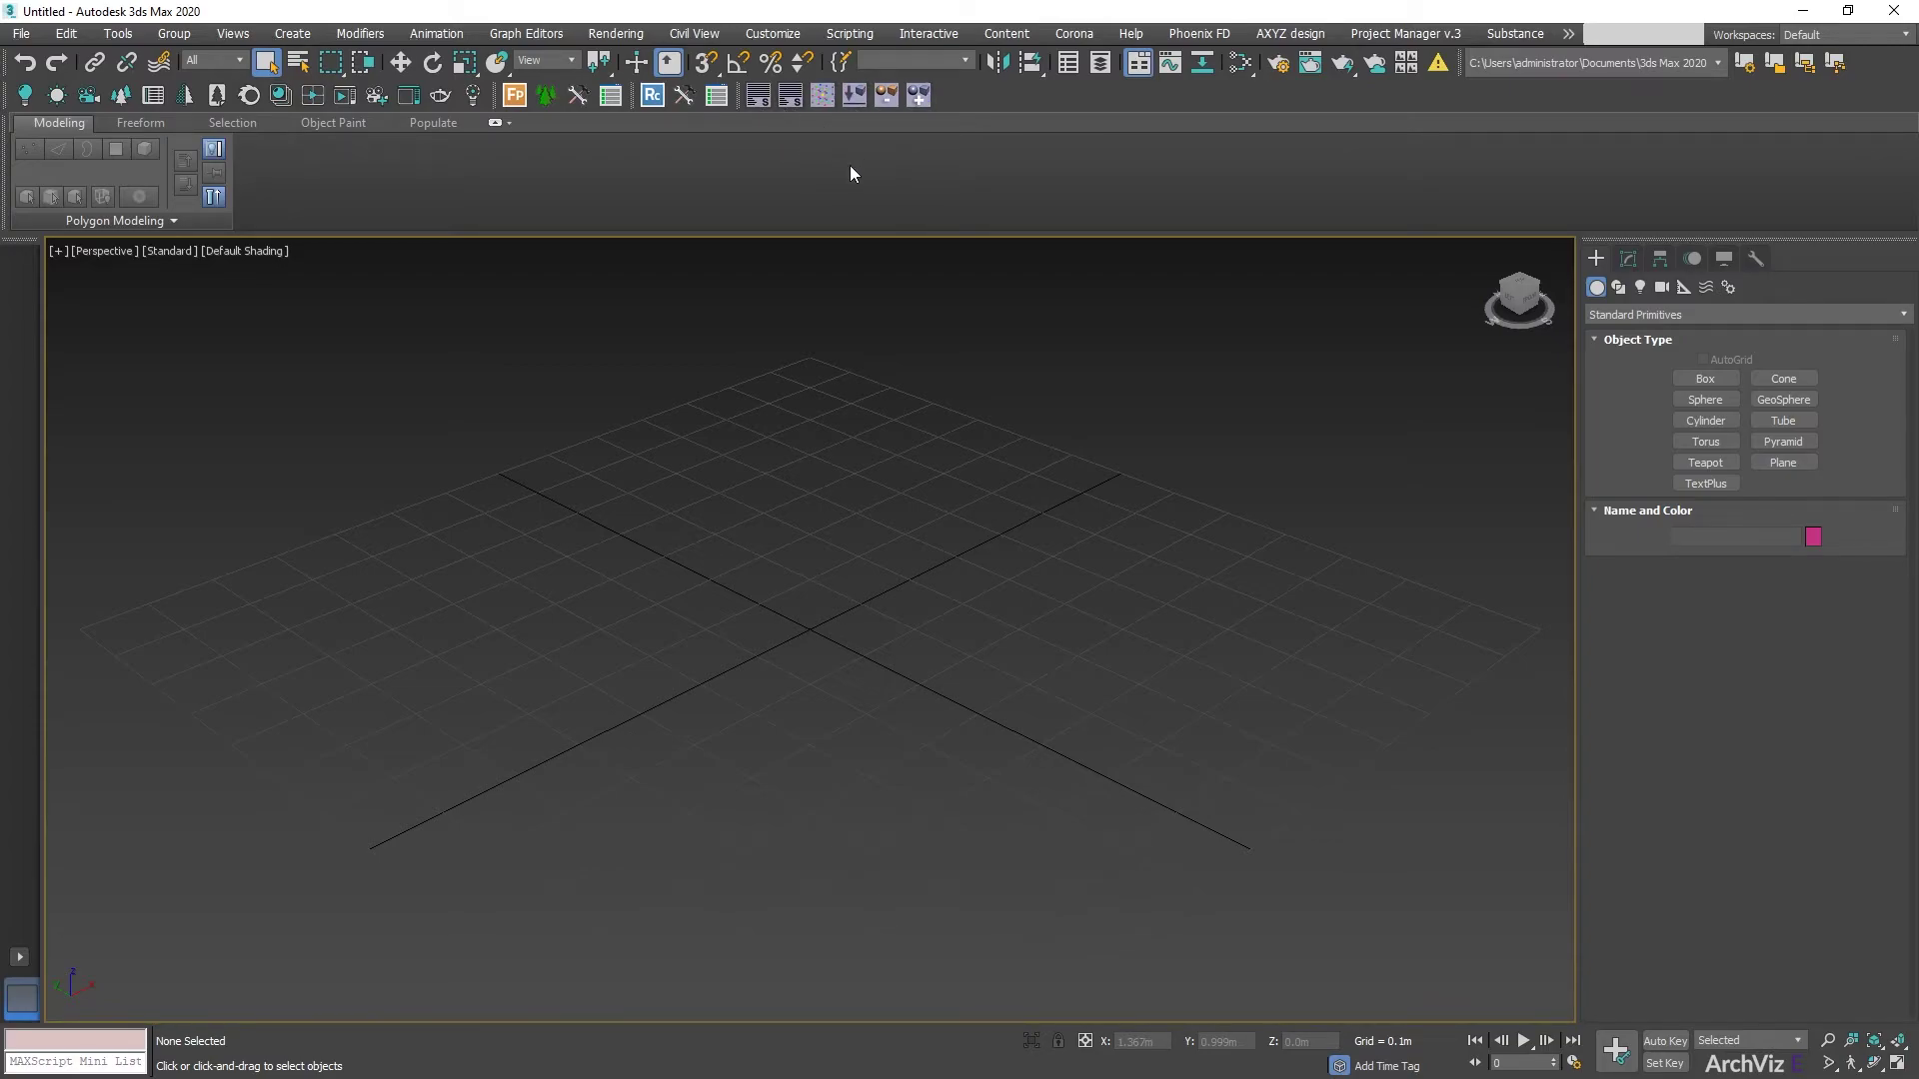
- Delete the duplicate scripts lister button from the Soulburn toolbar
right_click(790, 97)
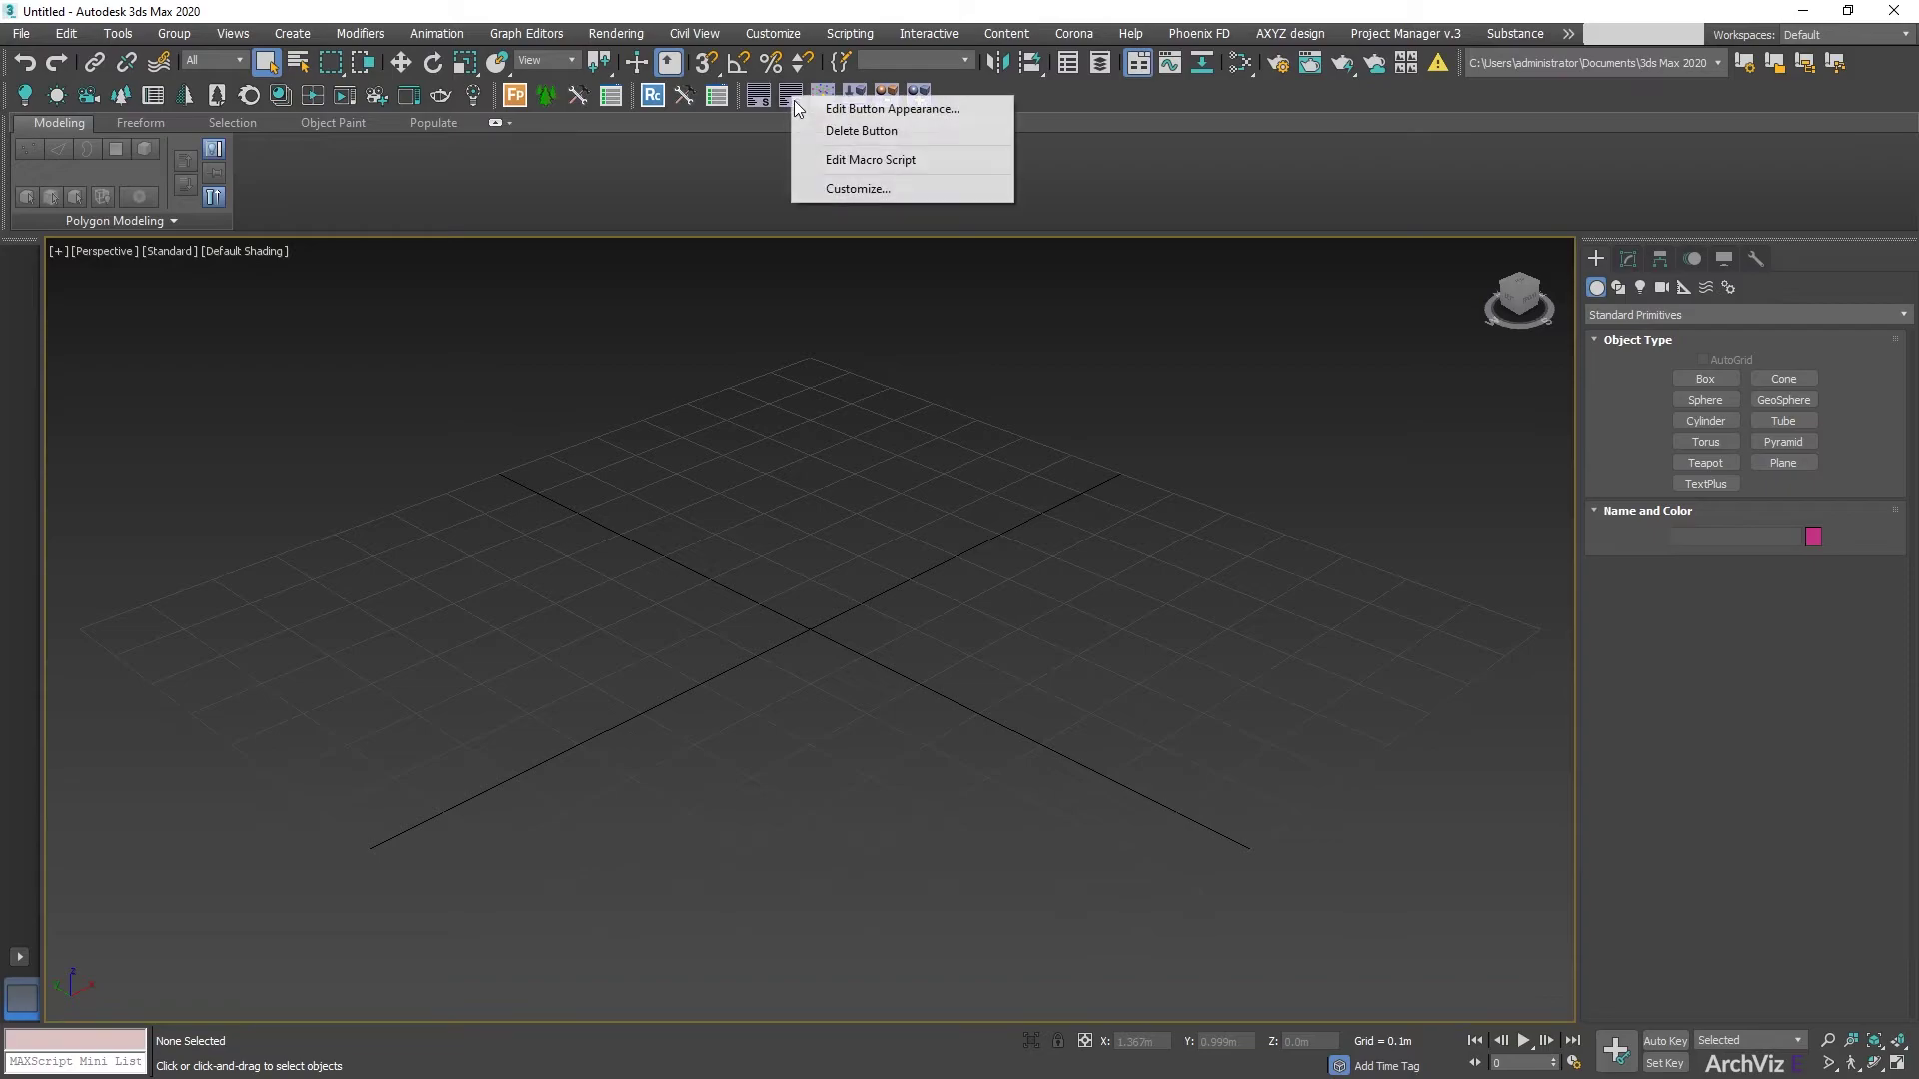
left_click(838, 131)
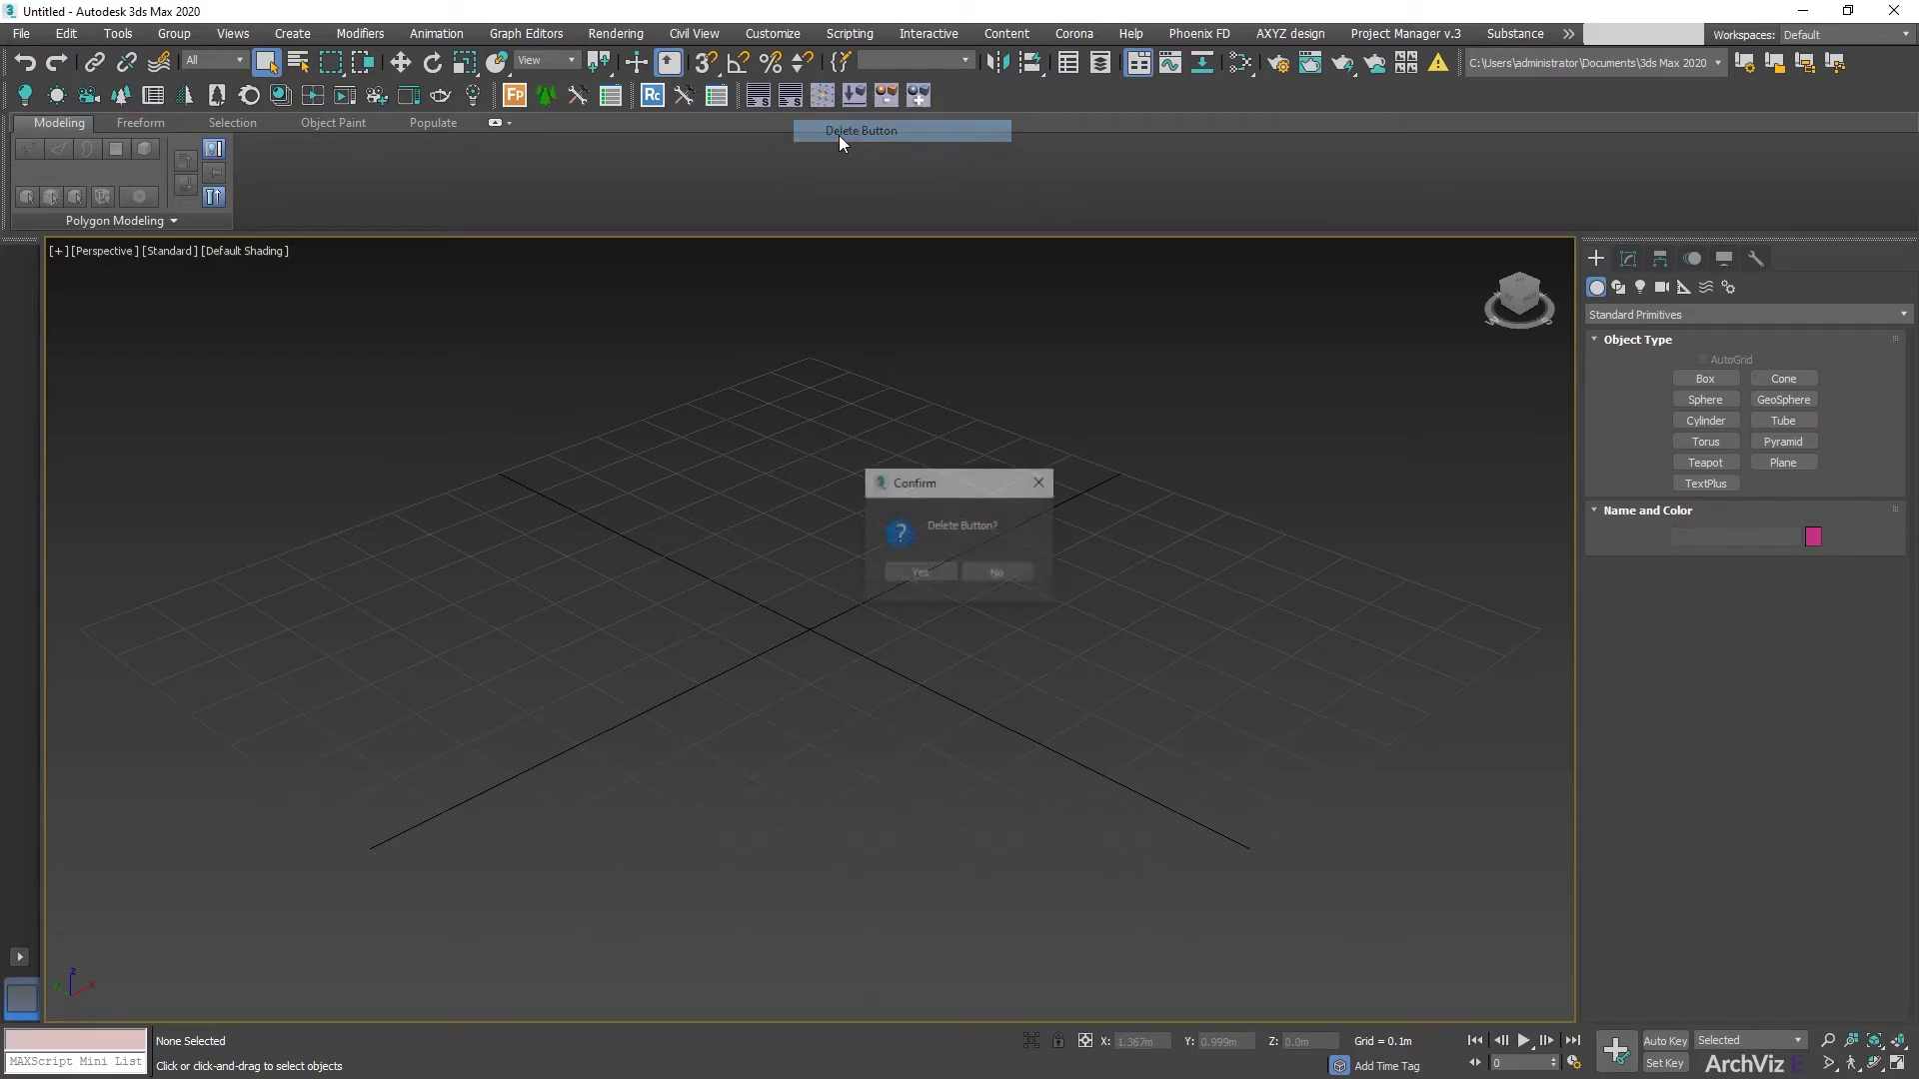
left_click(918, 571)
- Open Edit Button Appearance for objectAttacherUI and select its label text
right_click(887, 96)
left_click(958, 110)
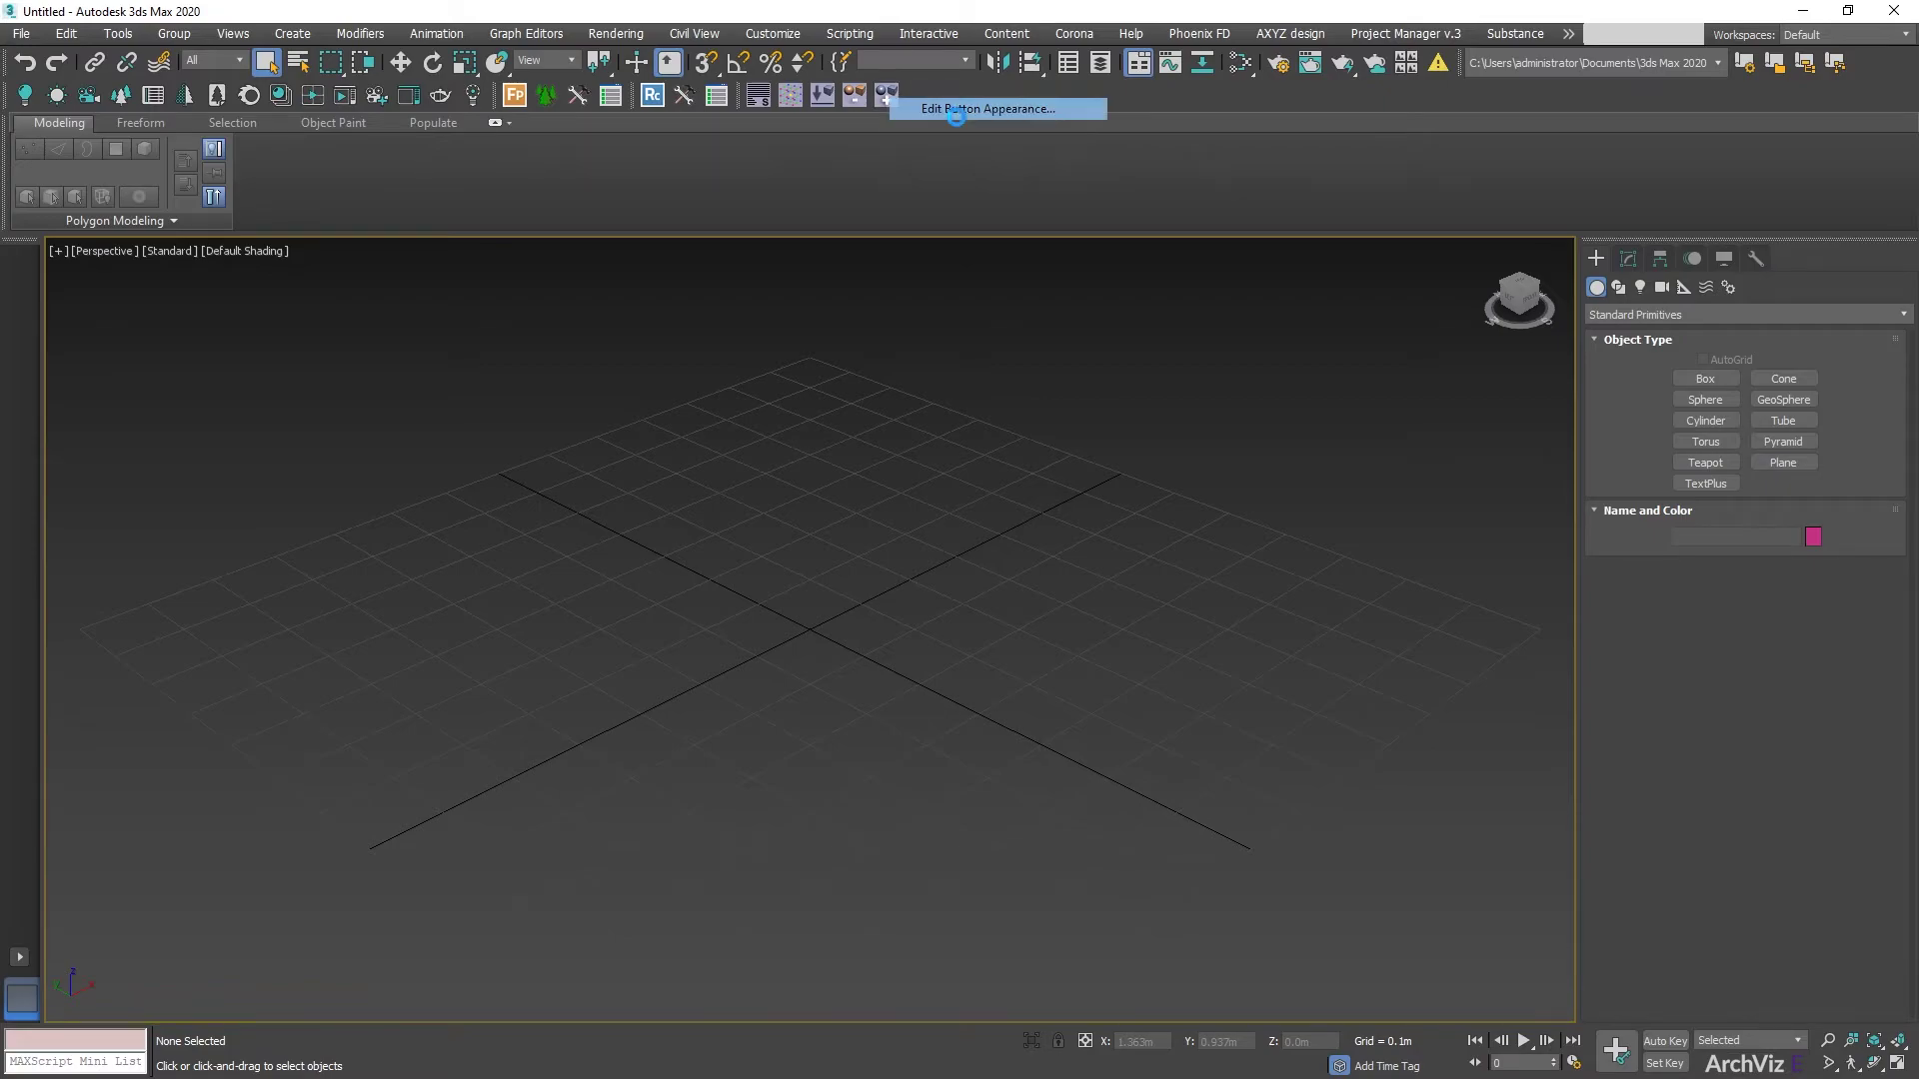
left_click_drag(904, 407, 784, 505)
left_click_drag(891, 455, 688, 457)
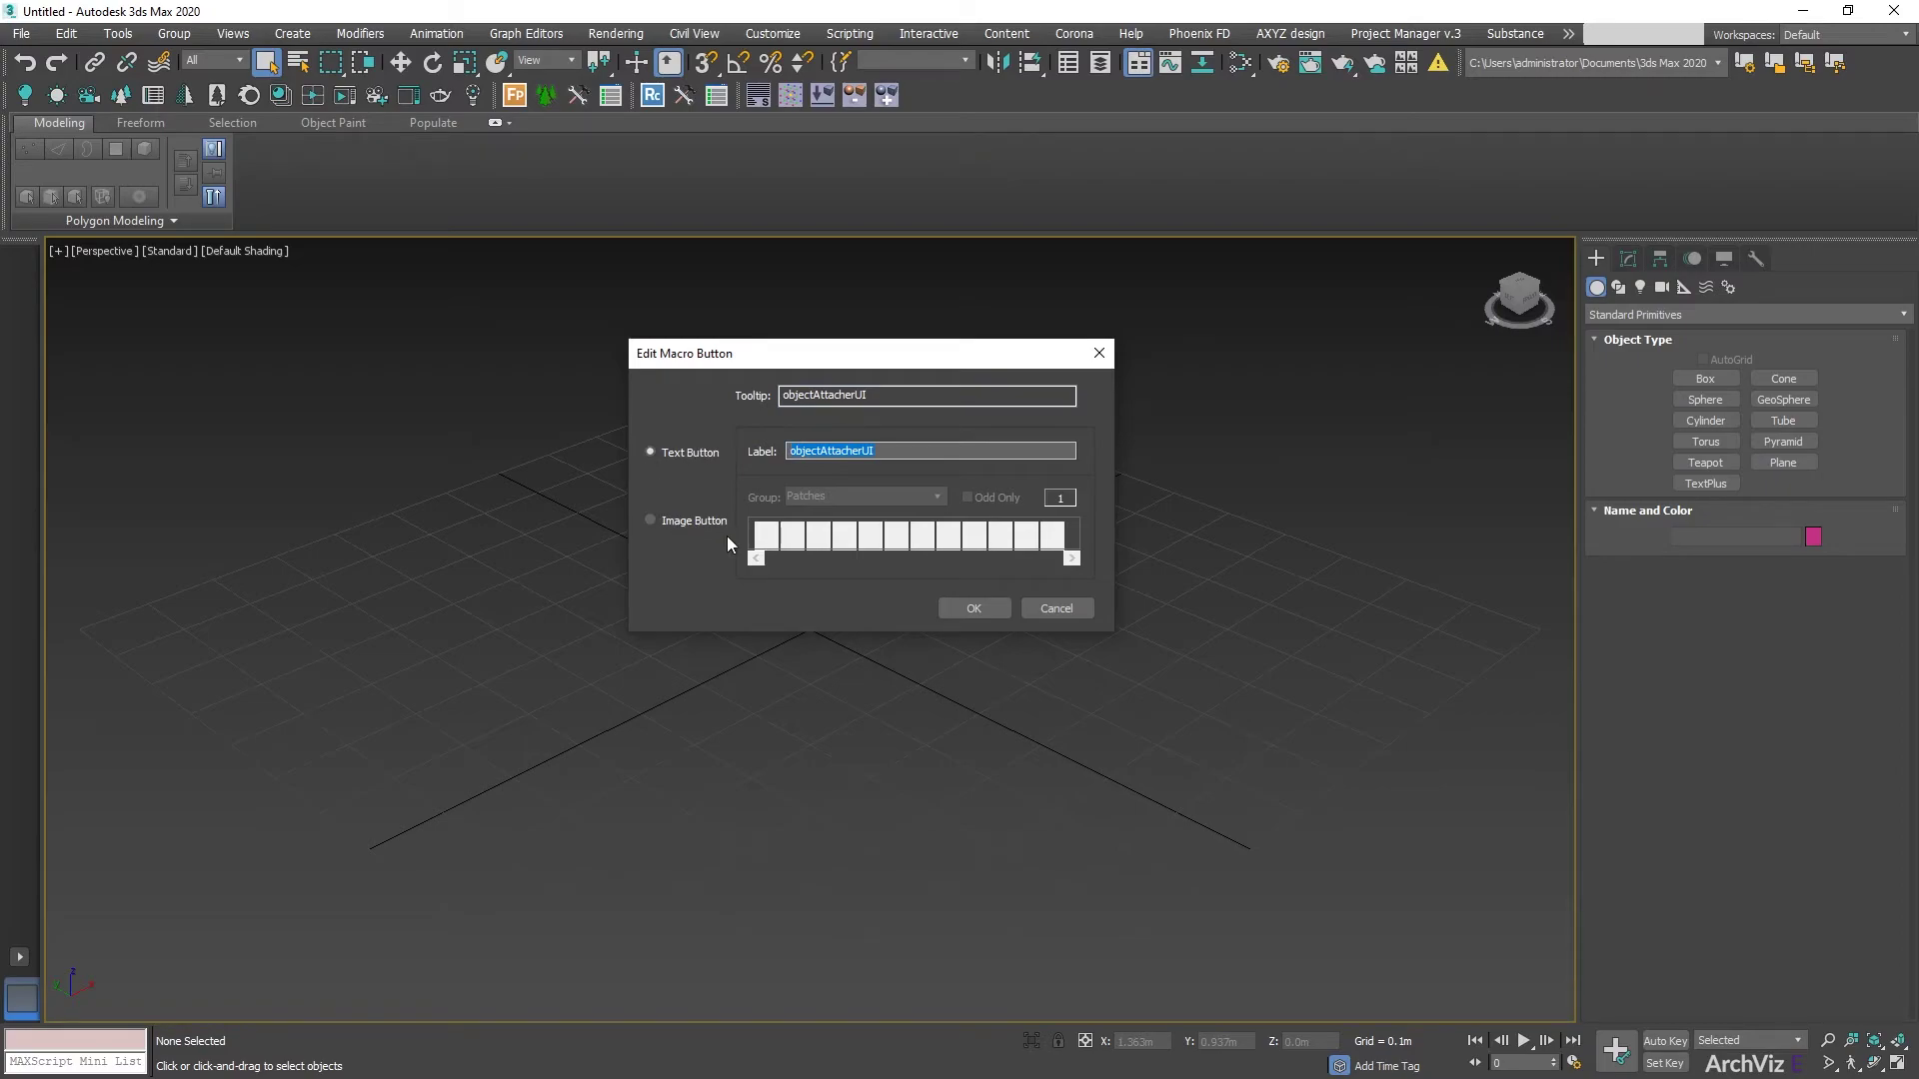
- Cancel Edit Macro Button, reopen Customize User Interface and select the Soulburn toolbar
left_click(1051, 609)
right_click(955, 98)
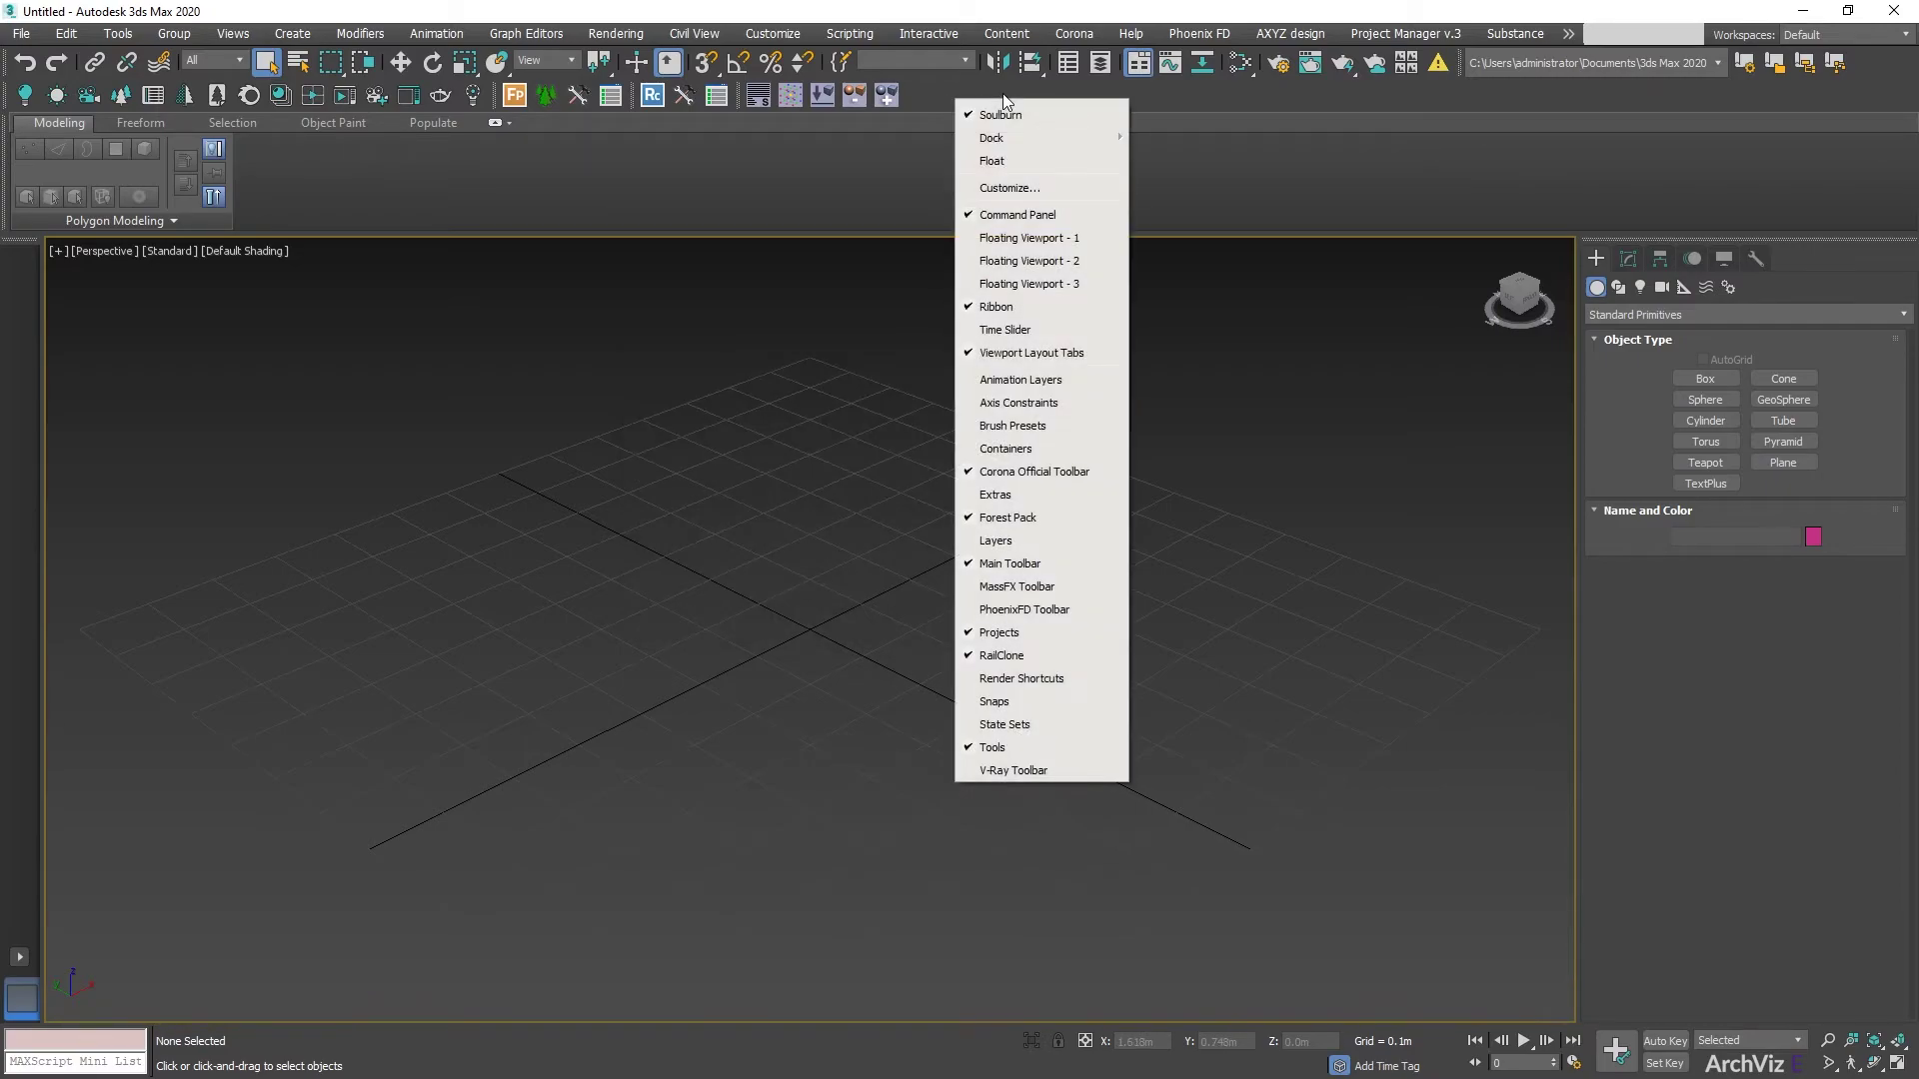
left_click(1008, 189)
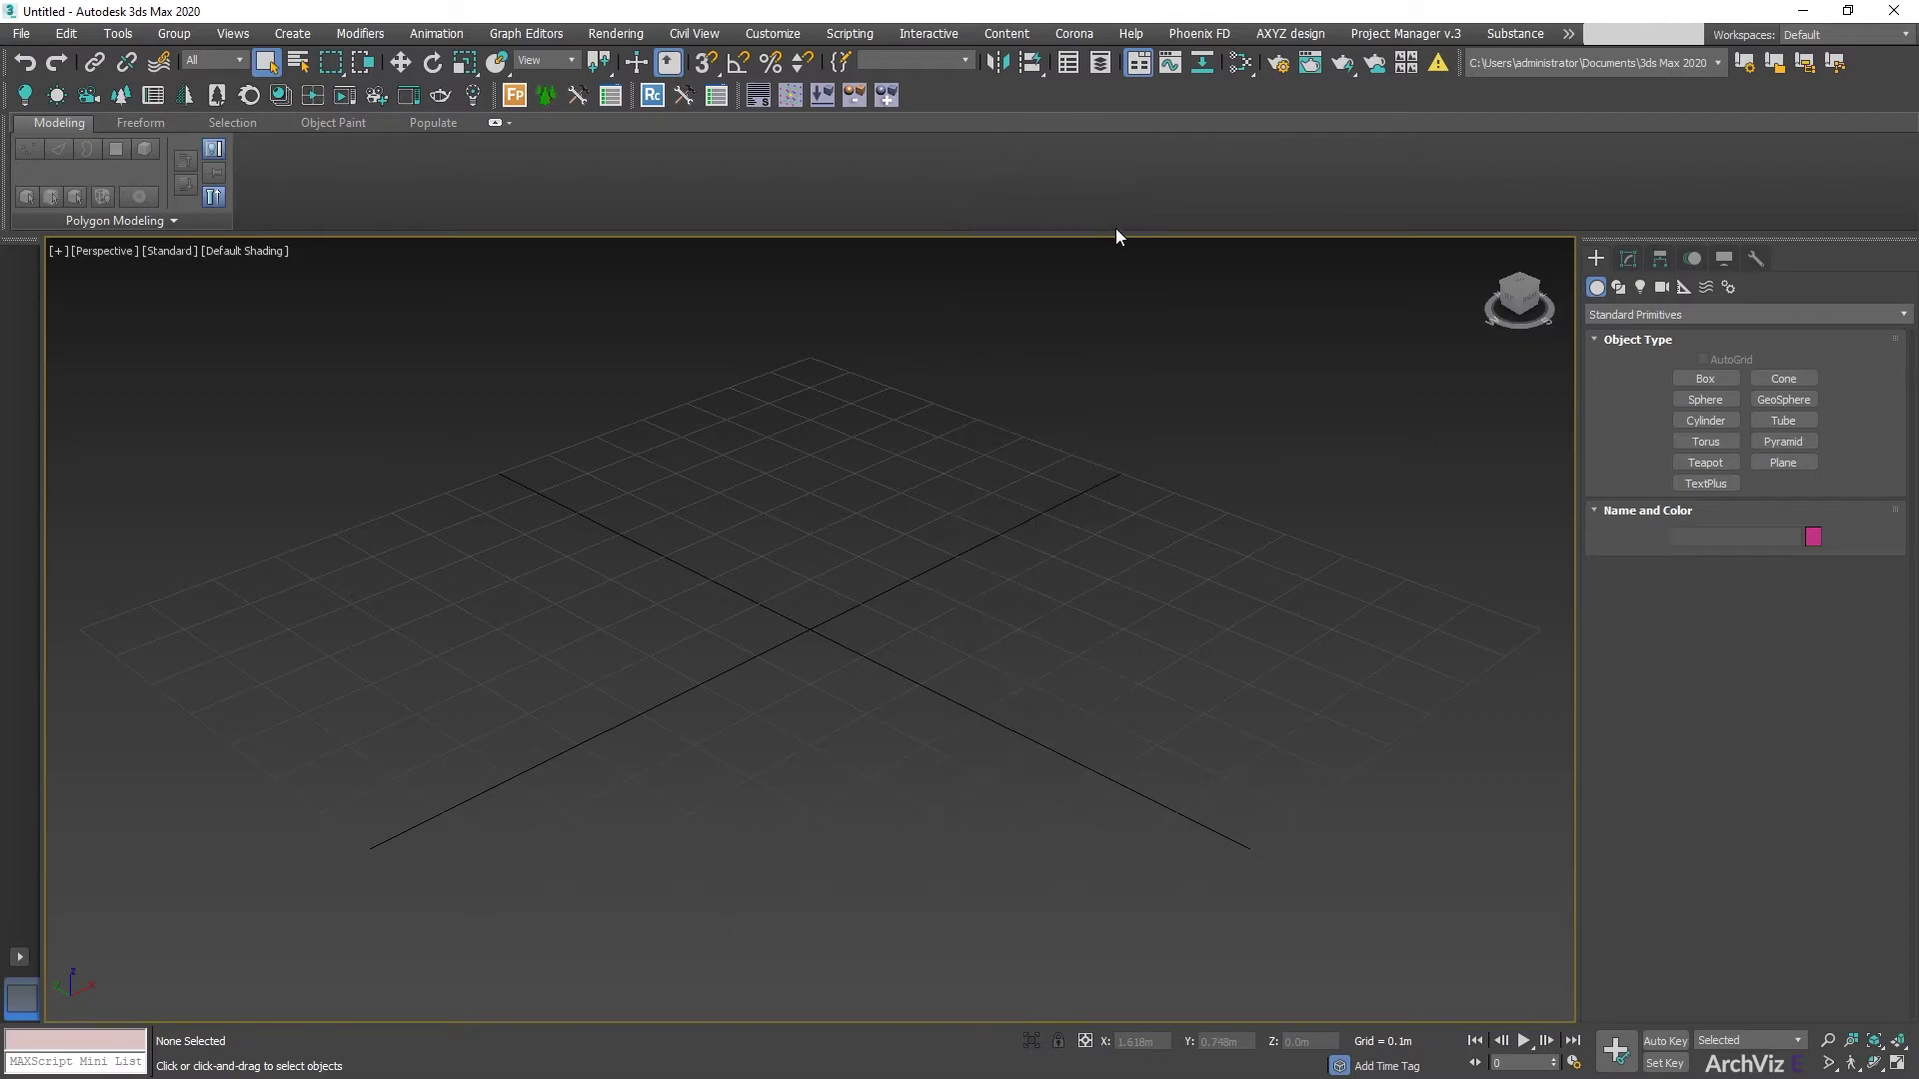
left_click(740, 316)
left_click(706, 334)
- From the CG_Tools category, add Copy Objects to File and Paste Objects from File buttons
left_click(487, 344)
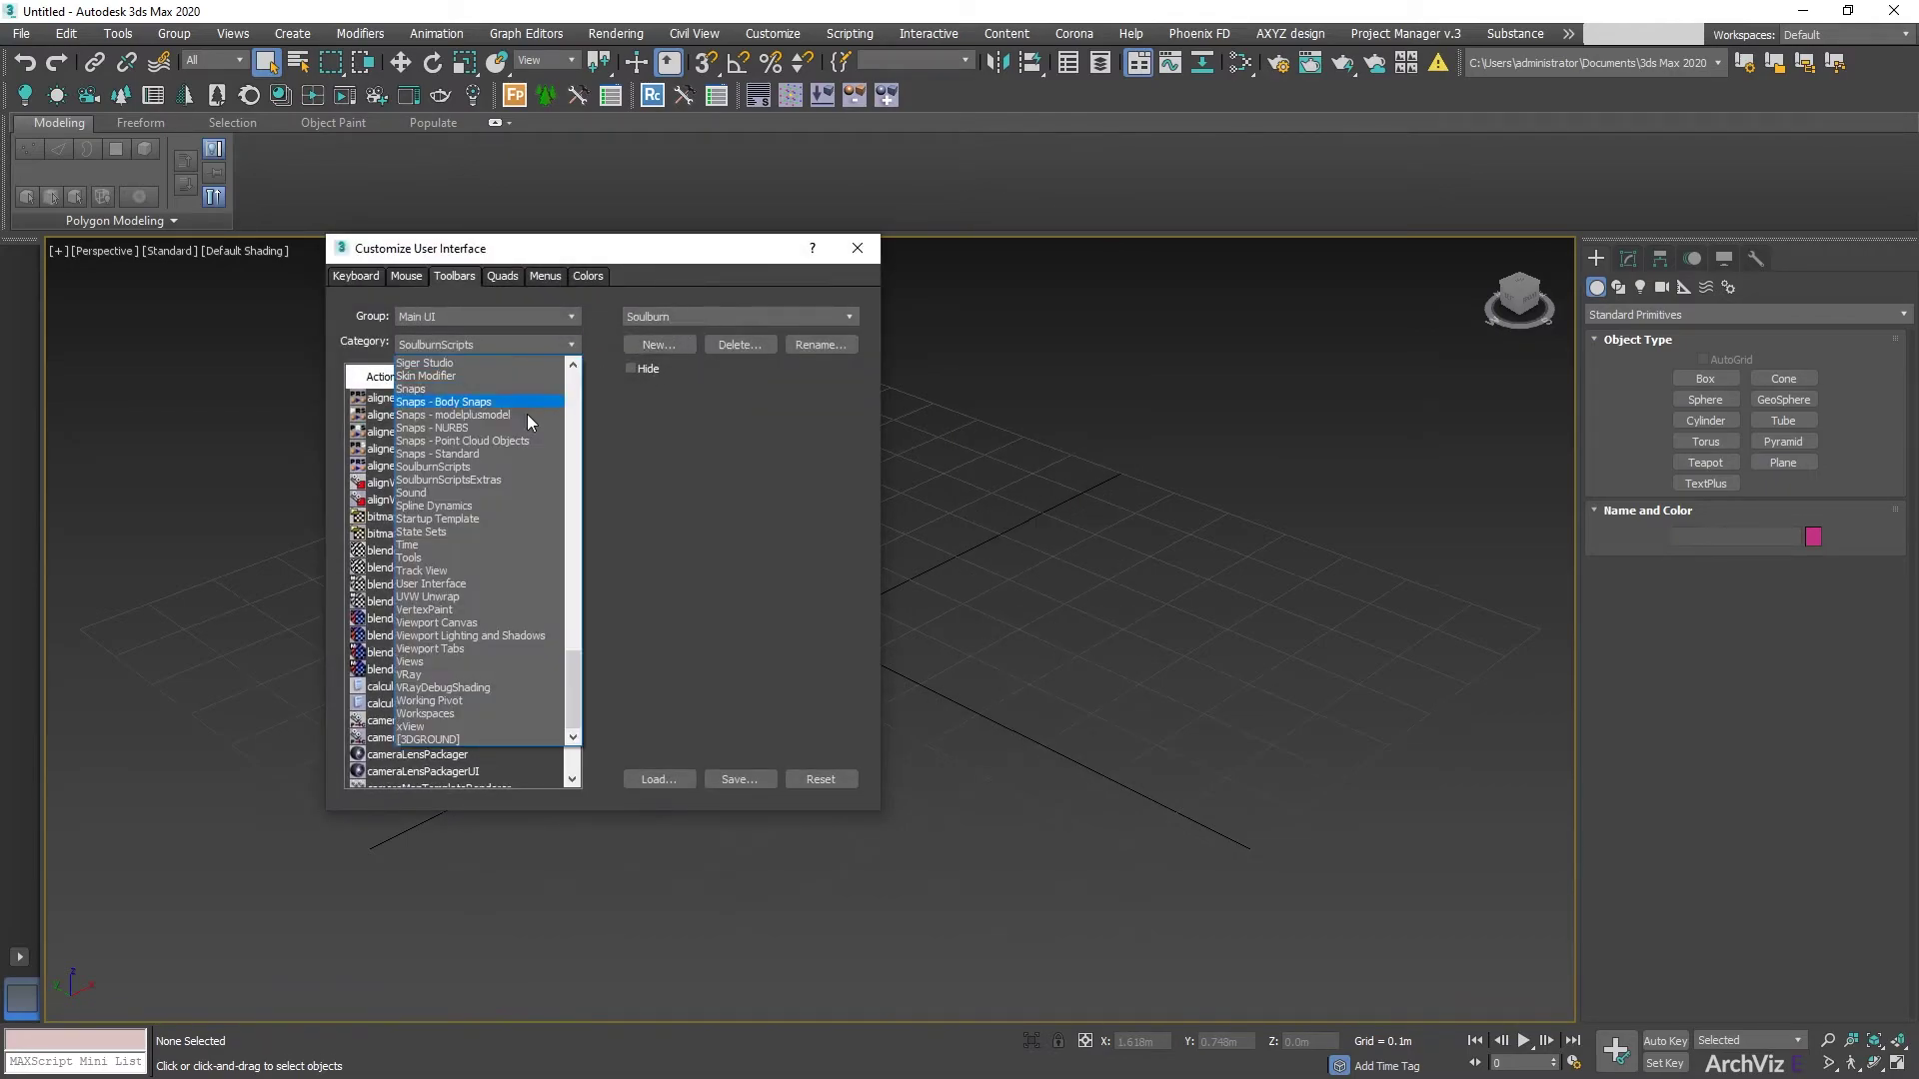
left_click_drag(576, 674, 590, 383)
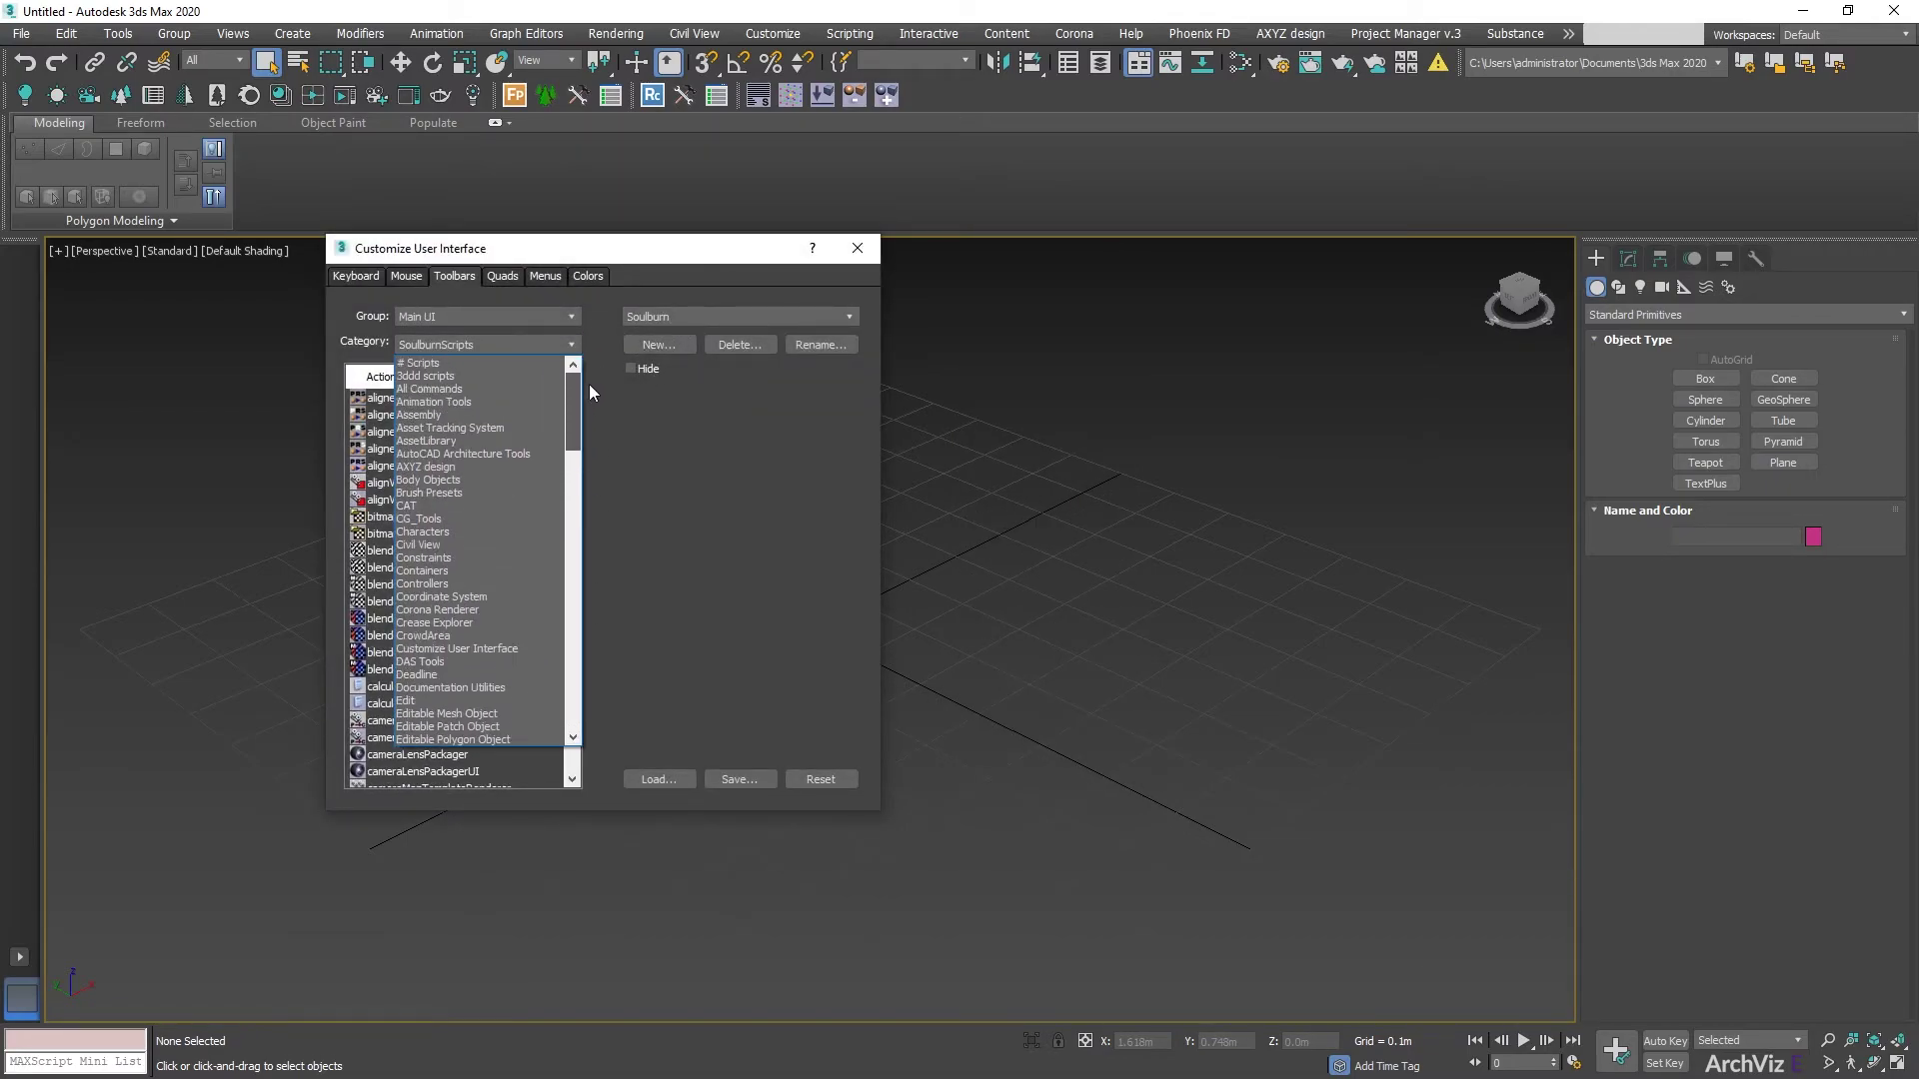
left_click(425, 519)
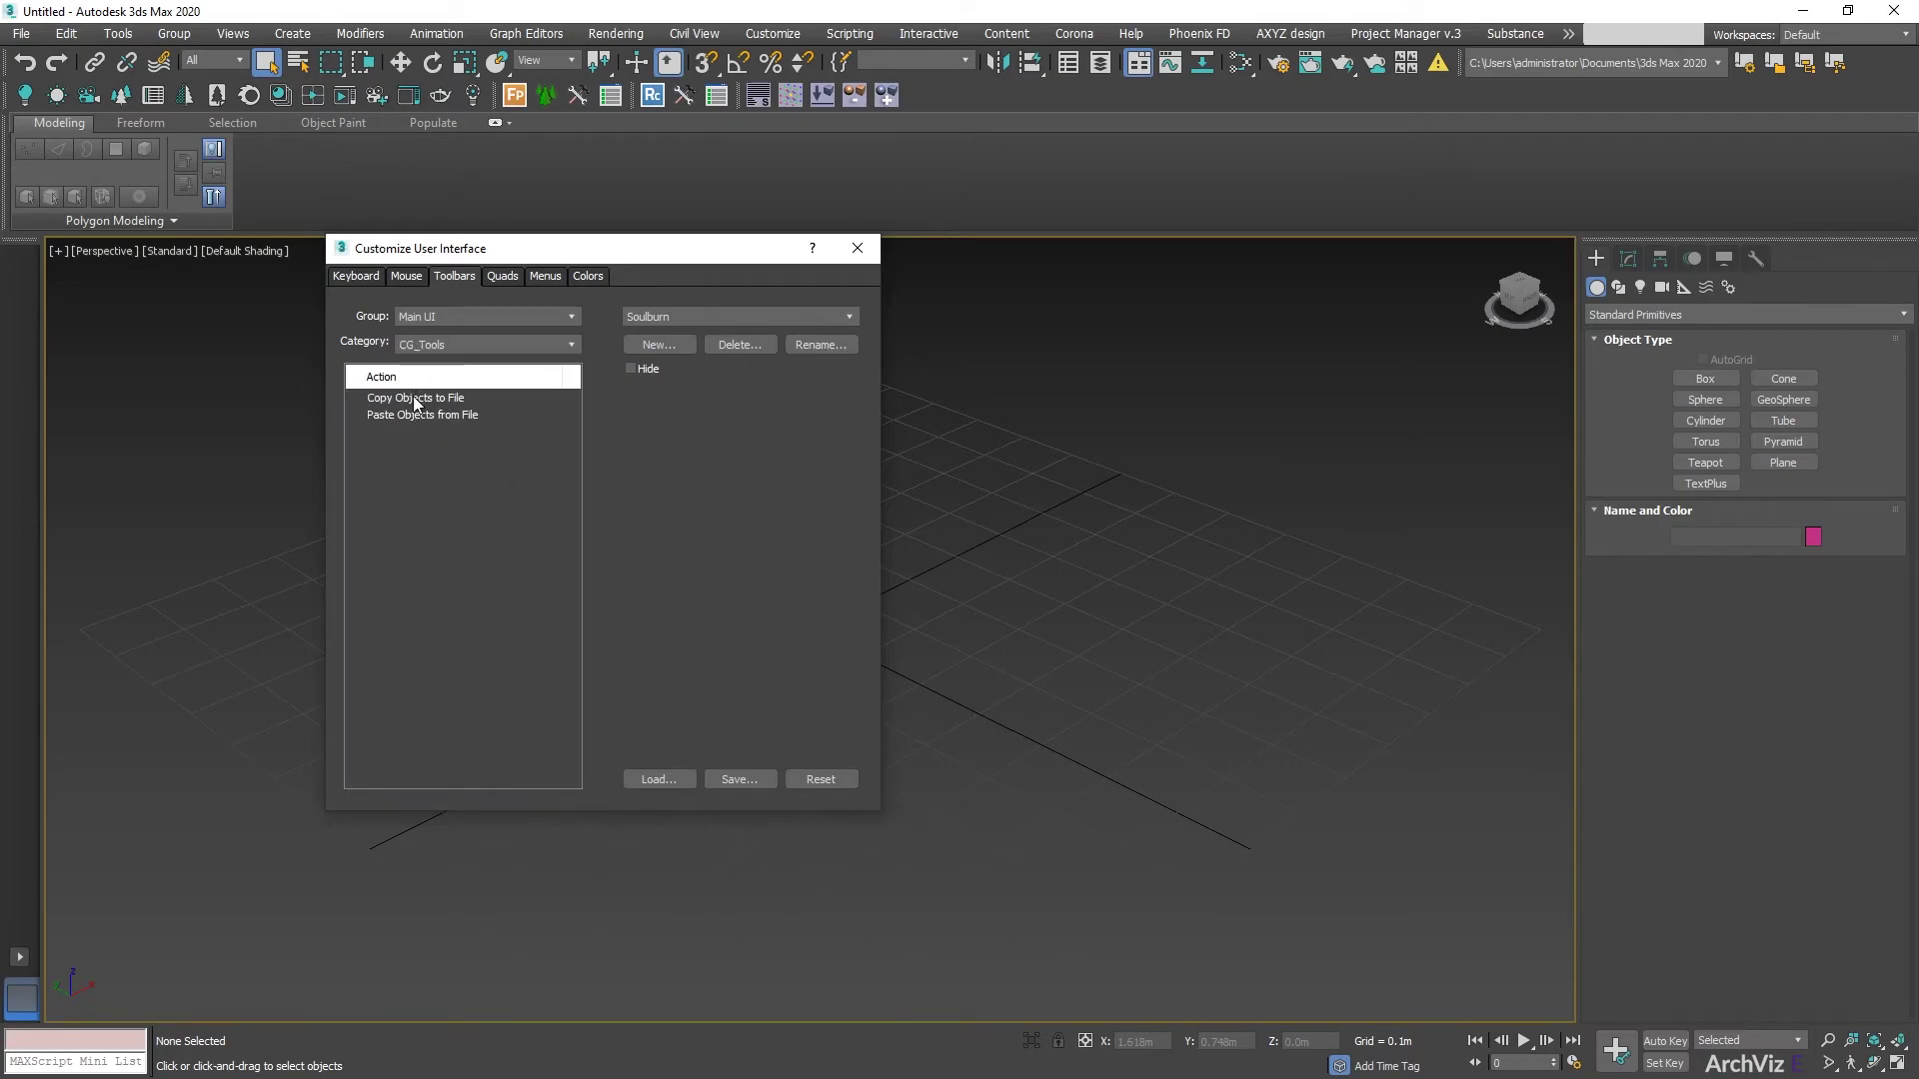
left_click_drag(405, 398, 902, 98)
left_click_drag(450, 415, 942, 98)
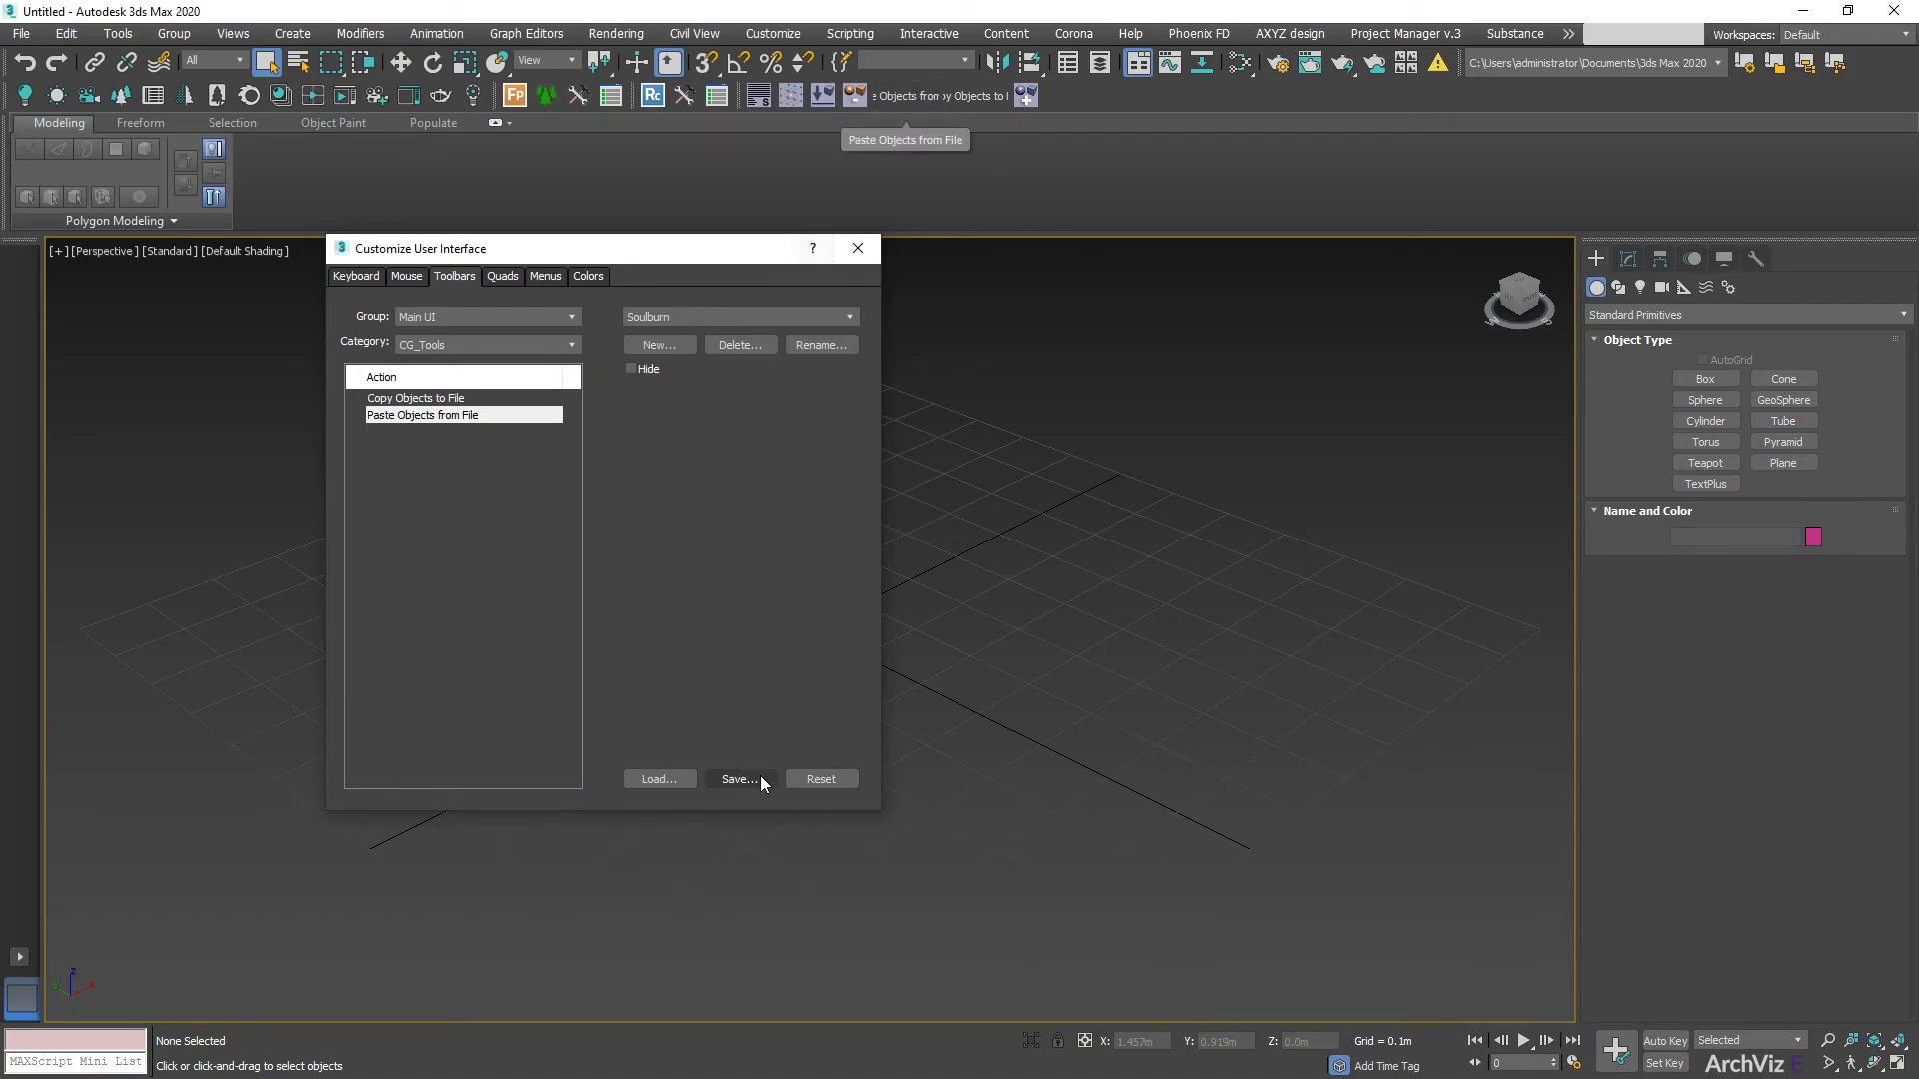
- Close the Customize dialog and shorten the Paste Objects from File label to 'Paste'
left_click(858, 248)
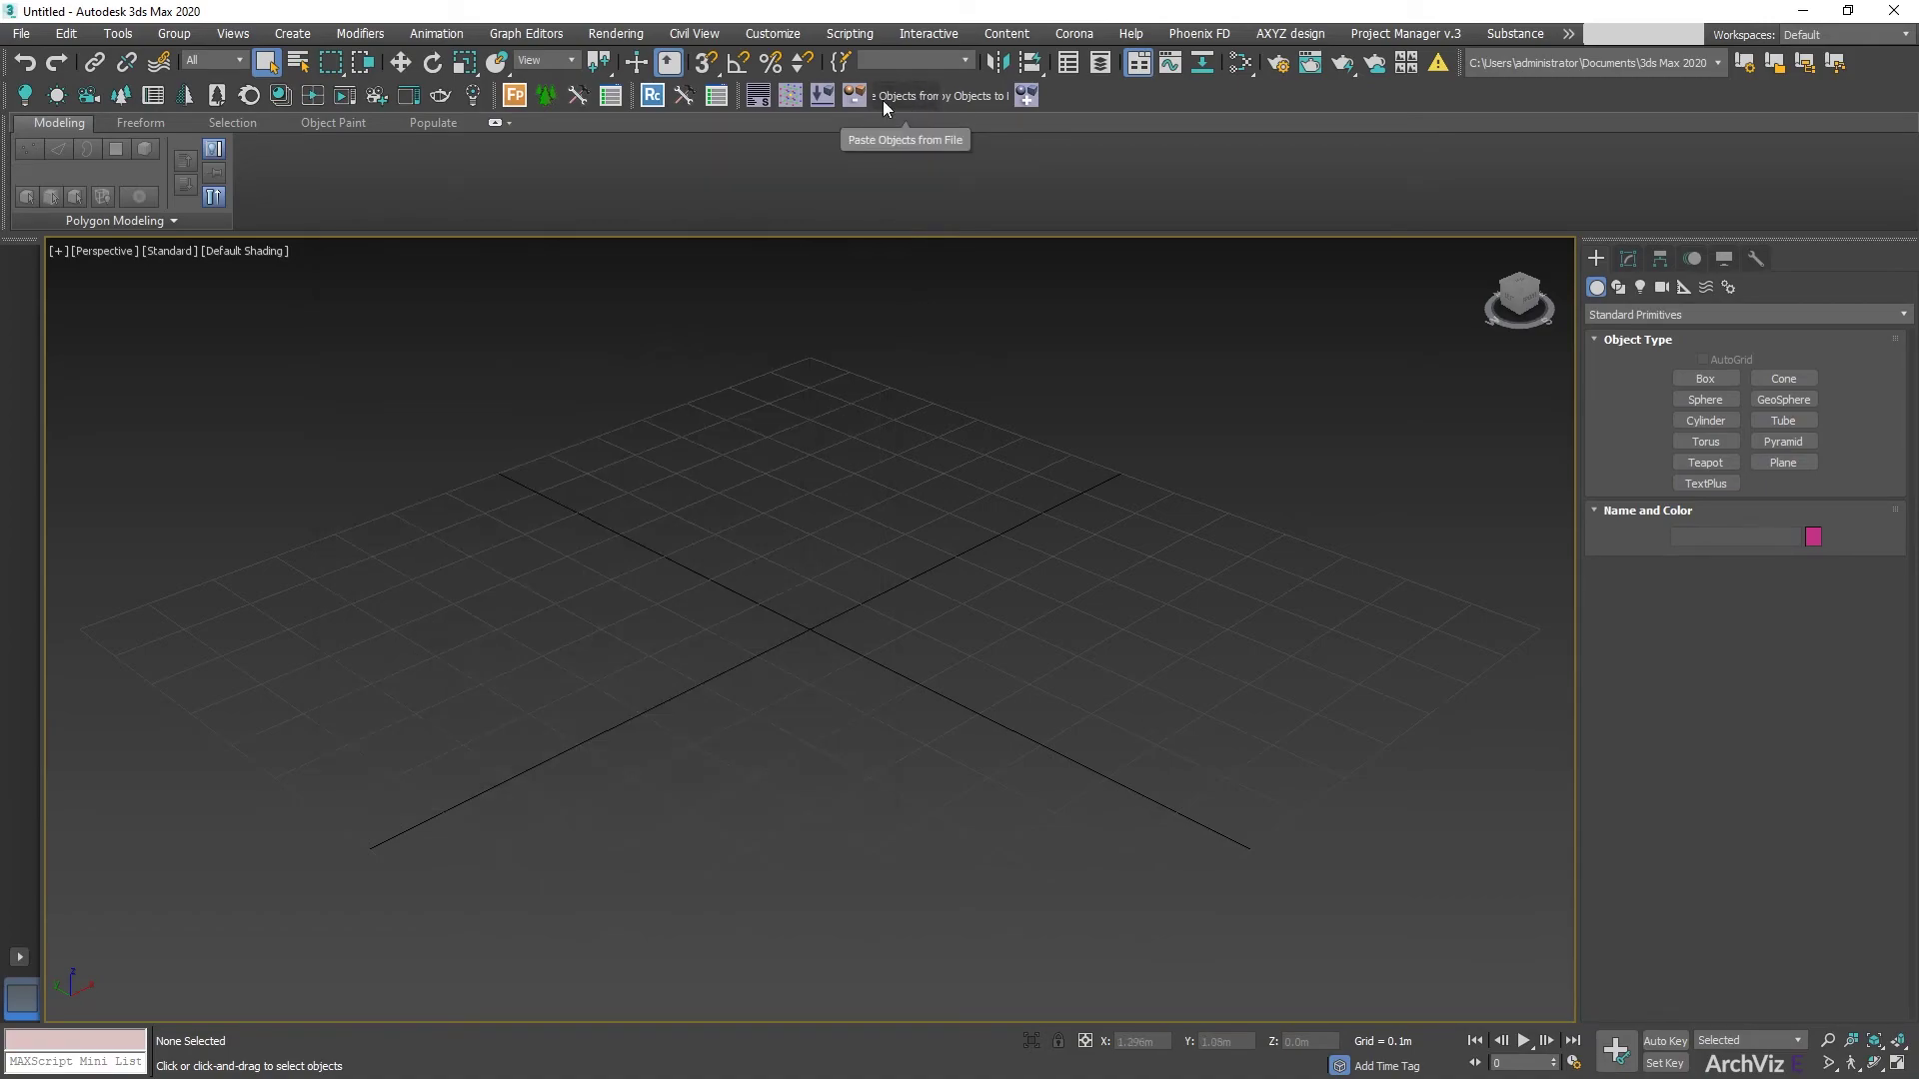
right_click(884, 100)
left_click(979, 110)
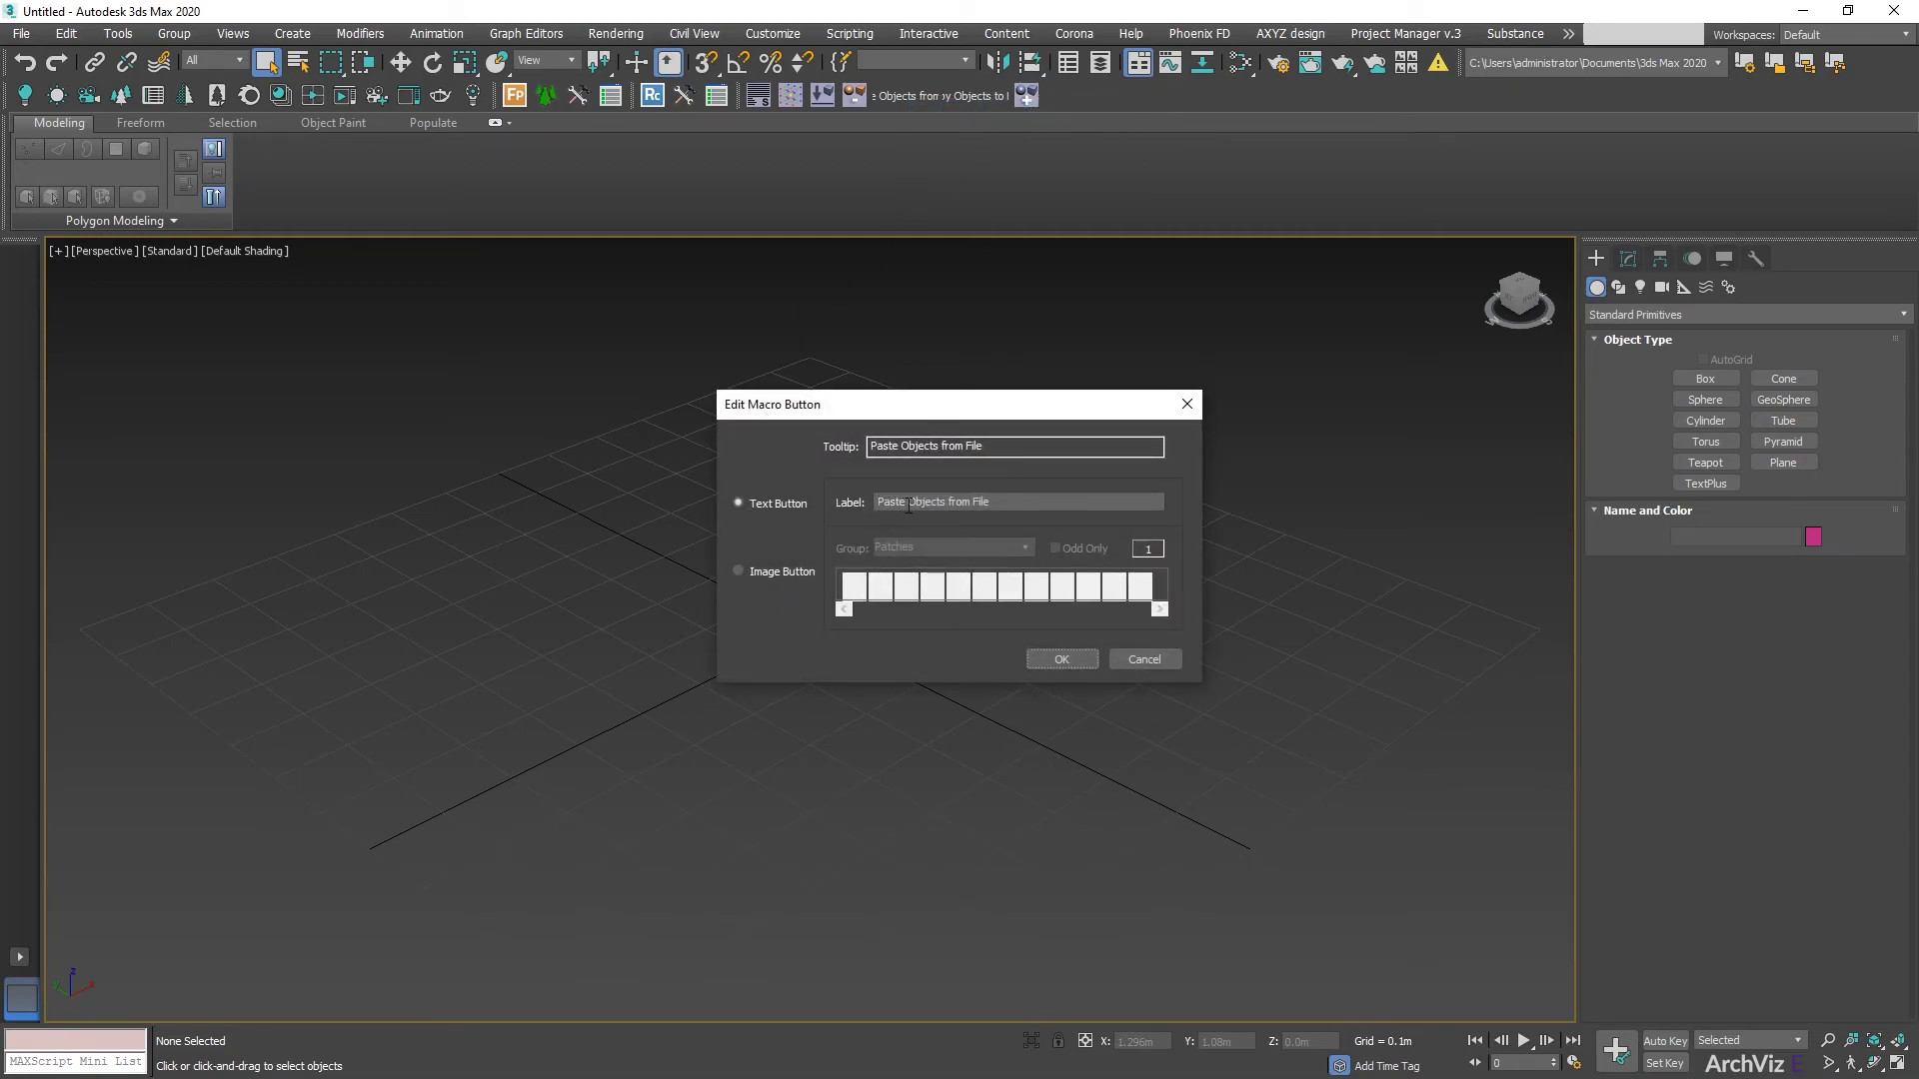
left_click_drag(907, 502, 1345, 508)
key("Delete")
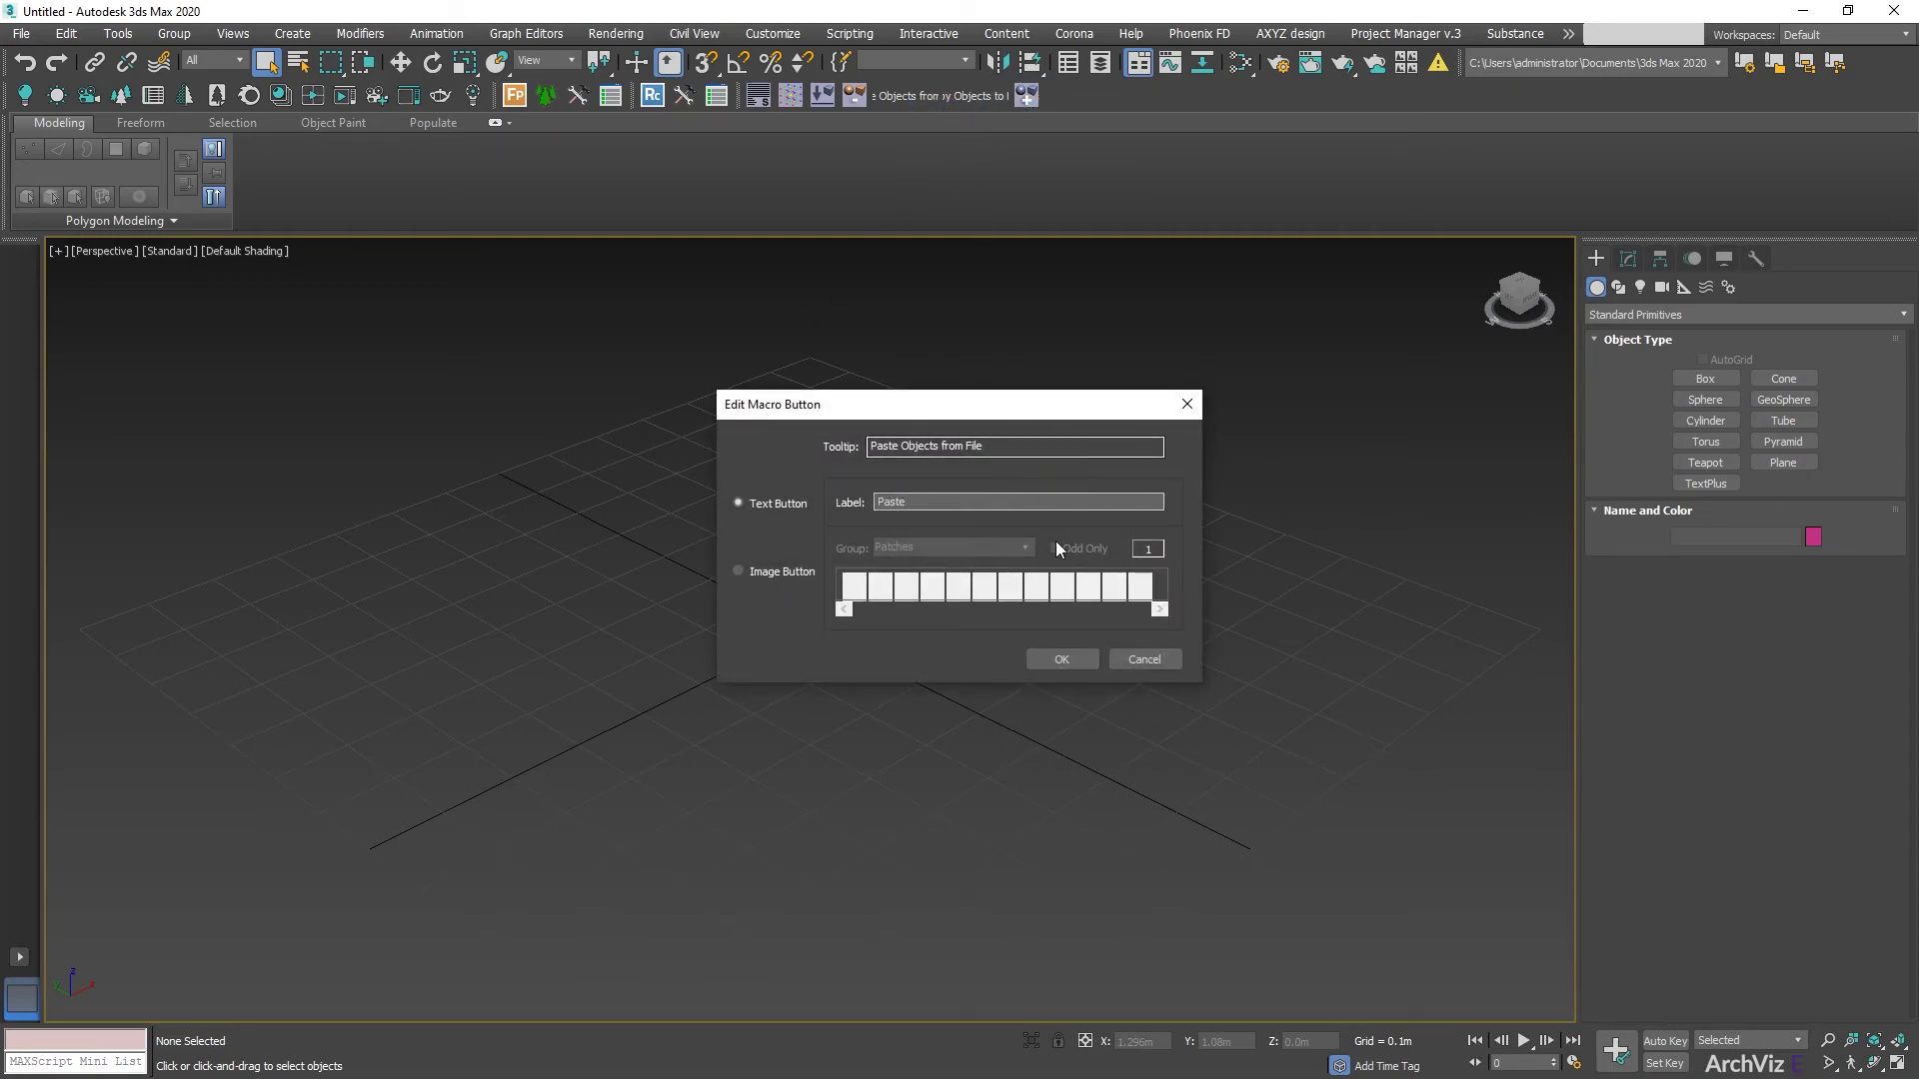
left_click(1077, 660)
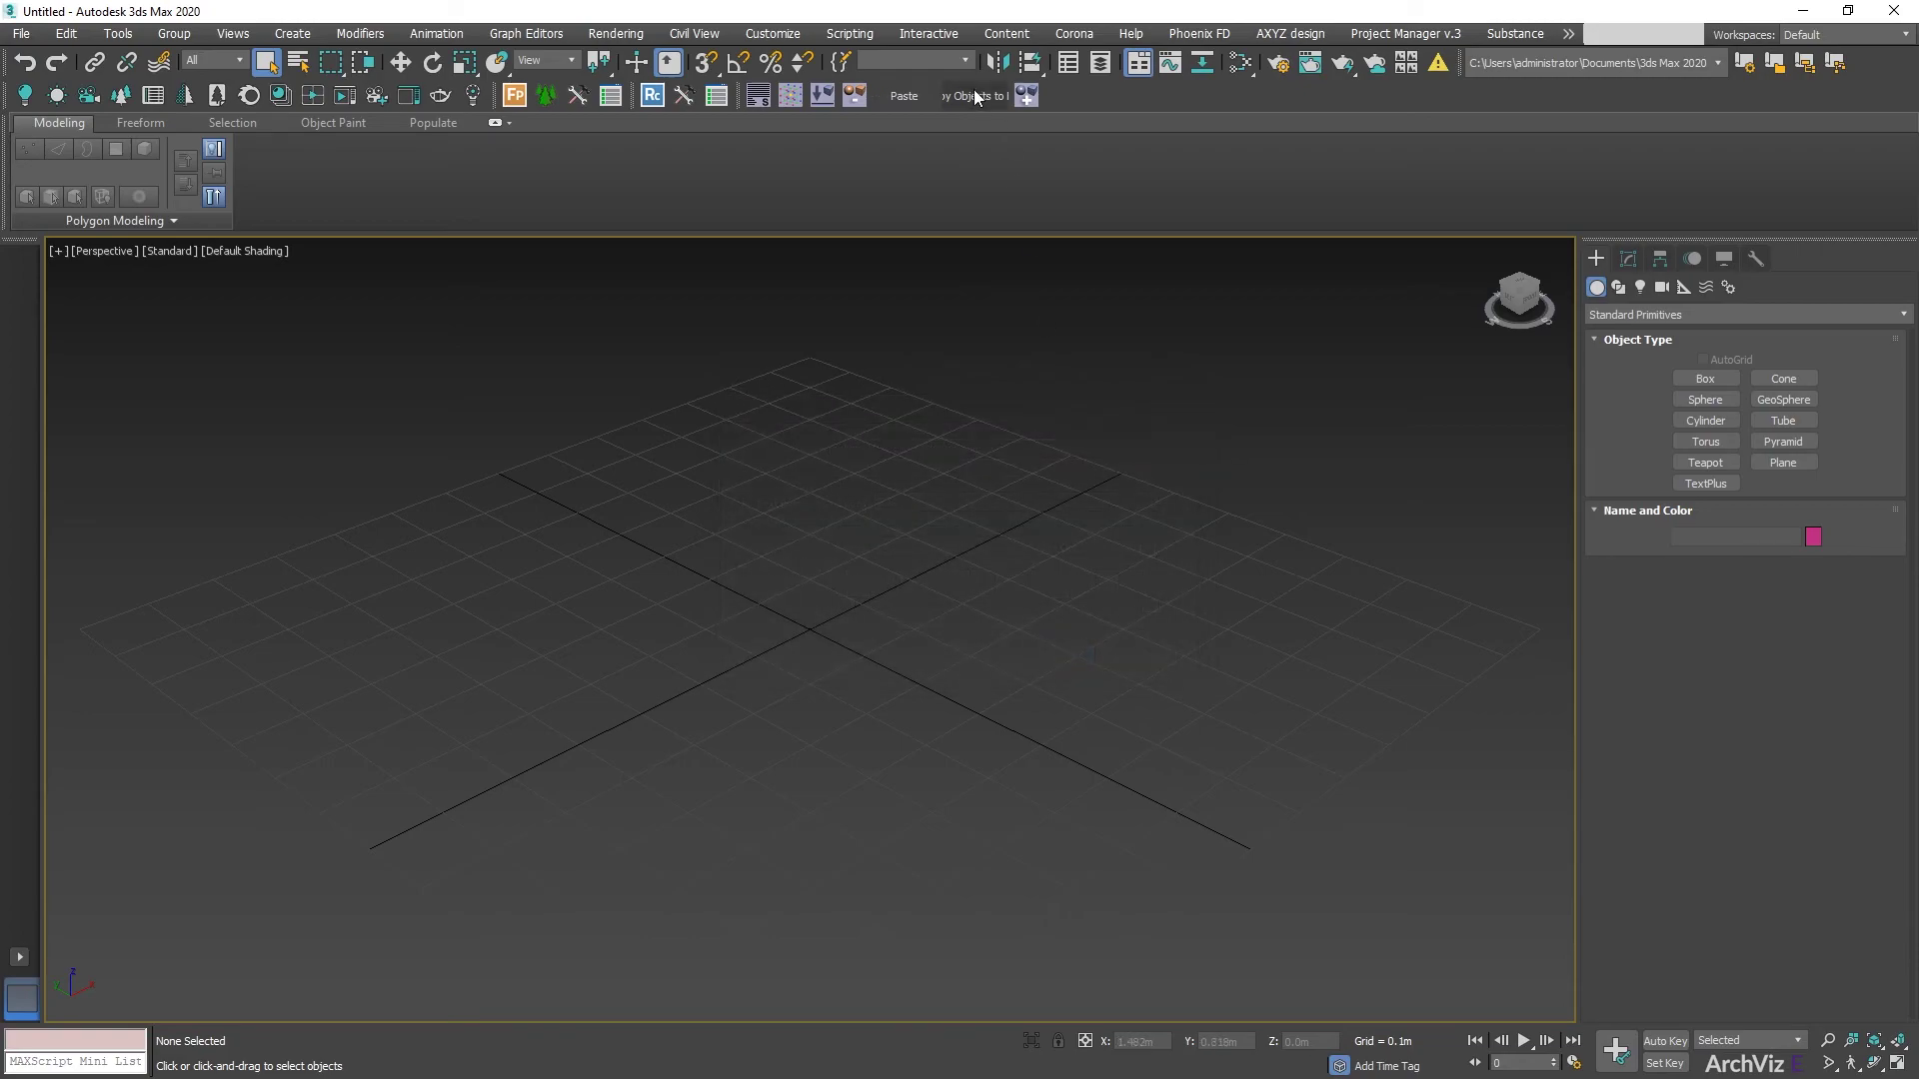
- Shorten the Copy Objects to File label to 'Copy' and move the last script icon before Paste
right_click(973, 95)
left_click(1063, 108)
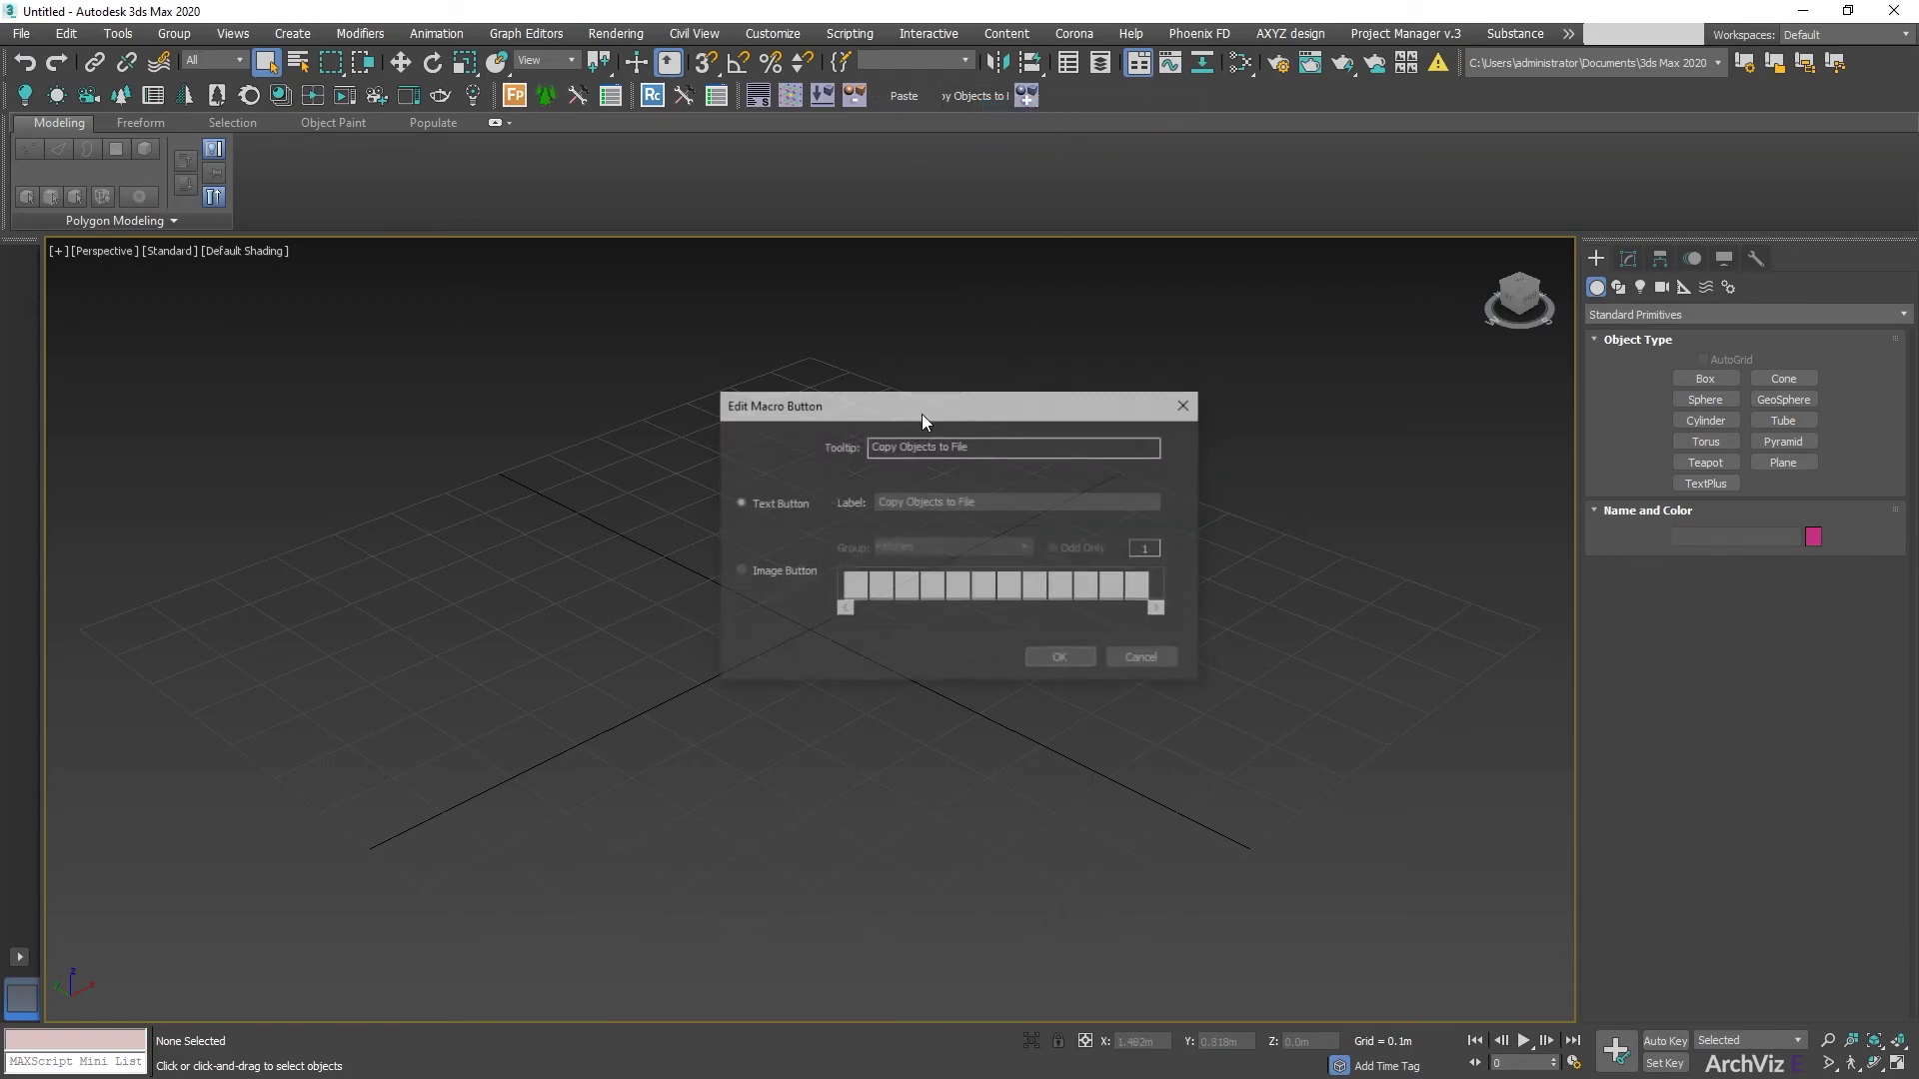
left_click_drag(1039, 501, 908, 501)
key("Delete")
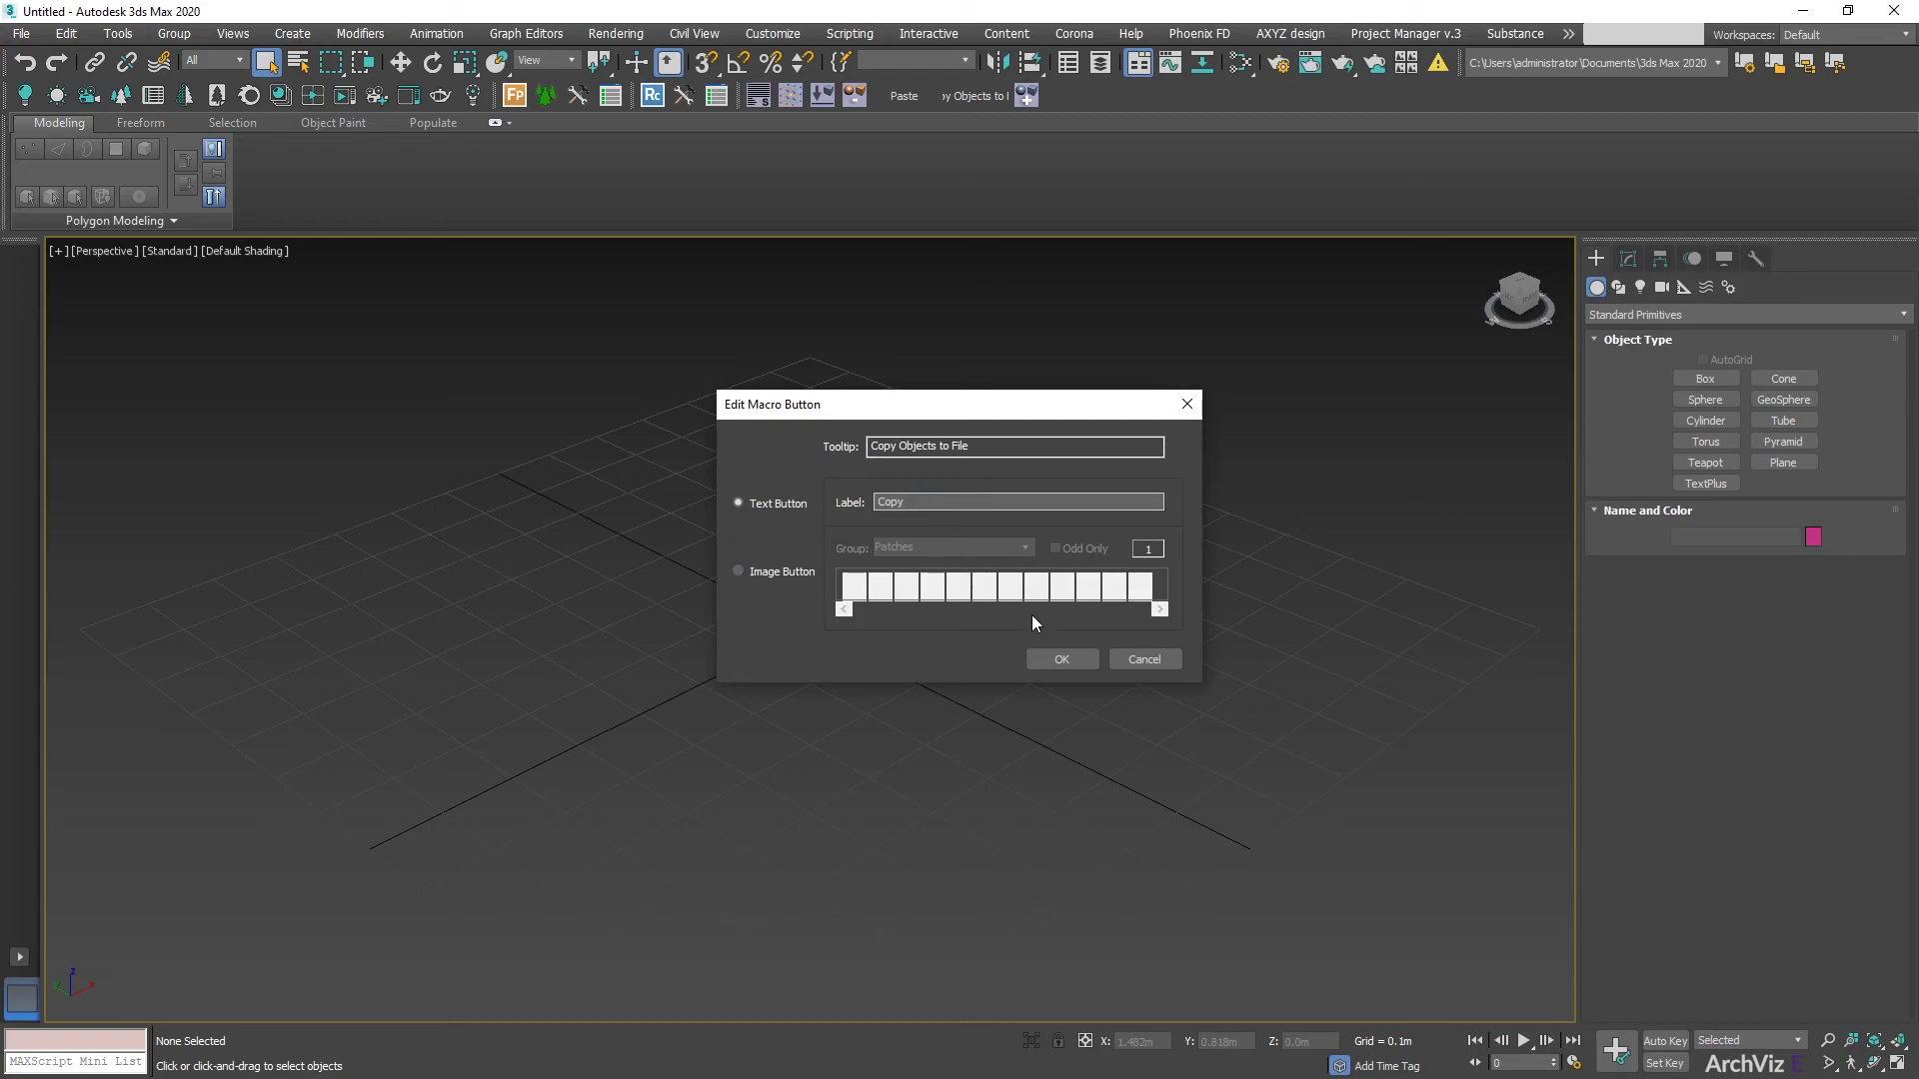
left_click(1061, 660)
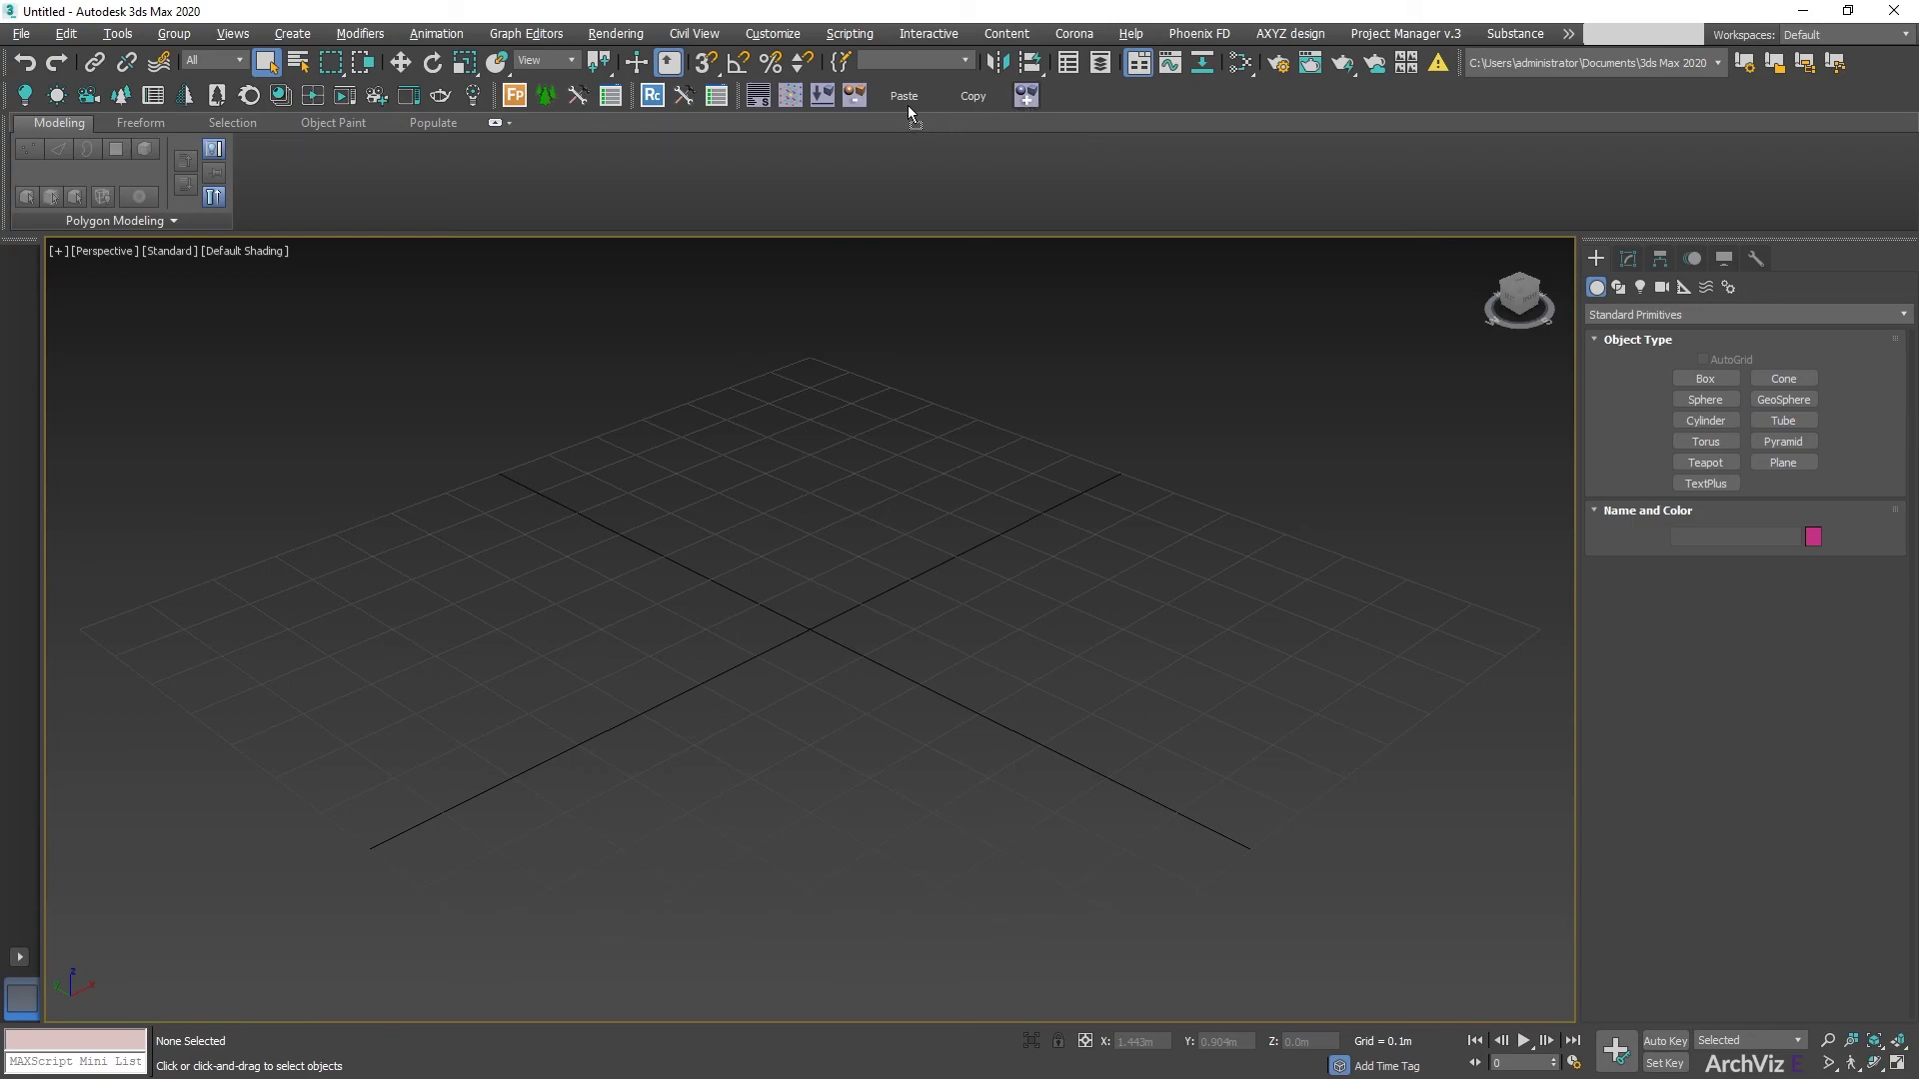
left_click_drag(880, 99, 883, 100, "alt")
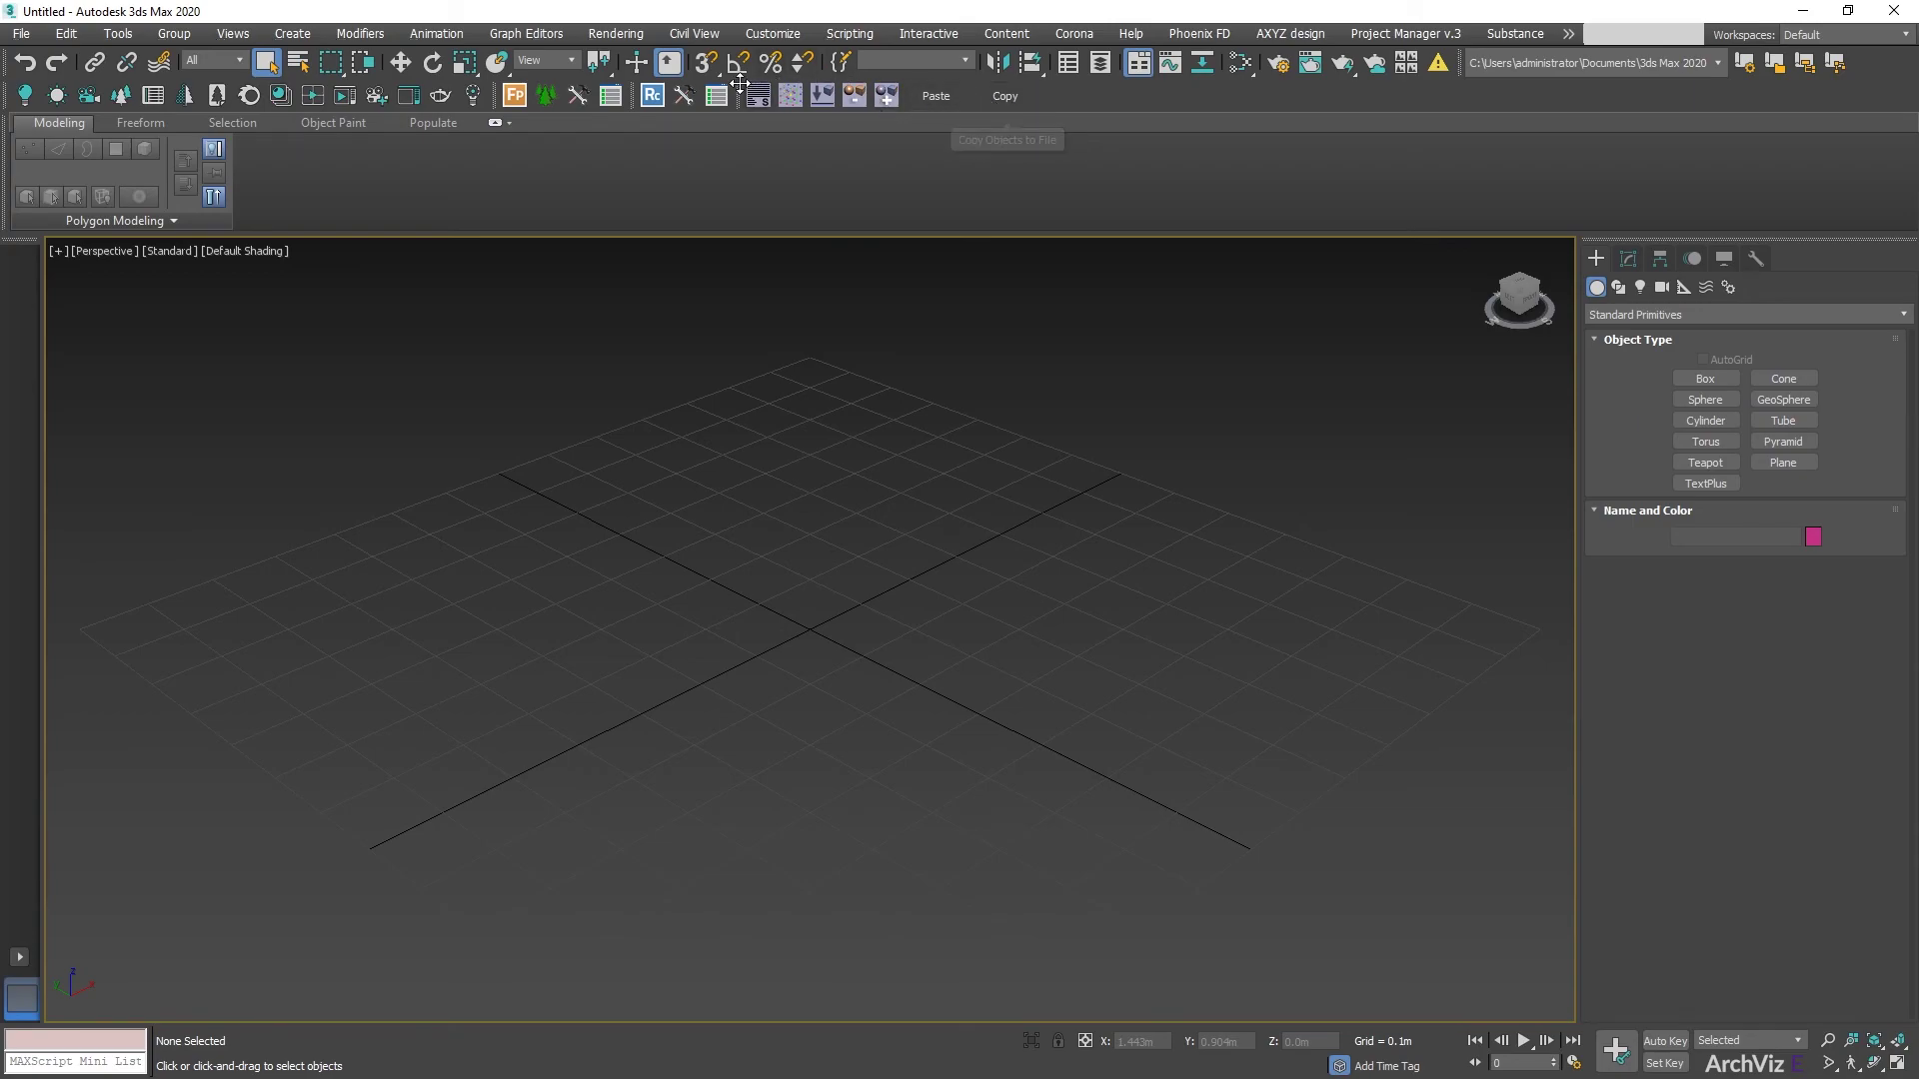
right_click(1116, 100)
left_click(1126, 141)
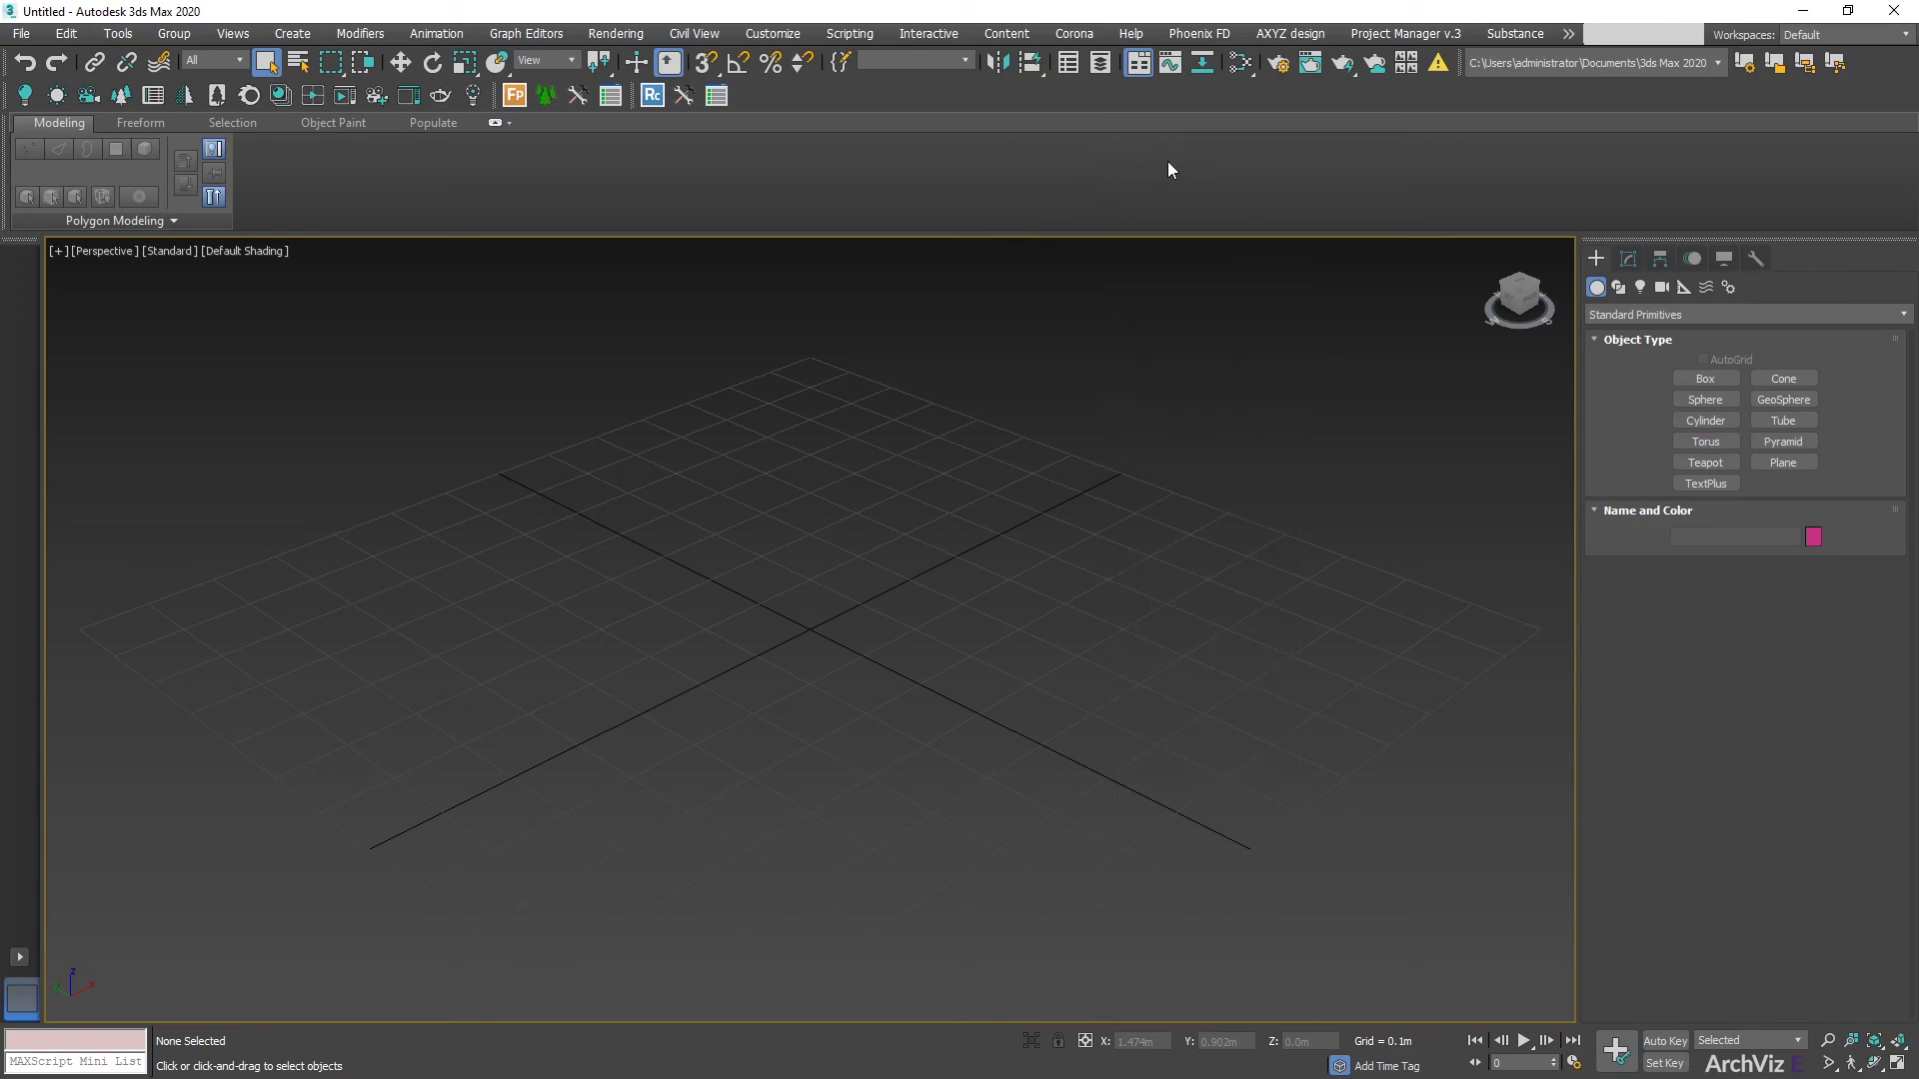
right_click(1056, 99)
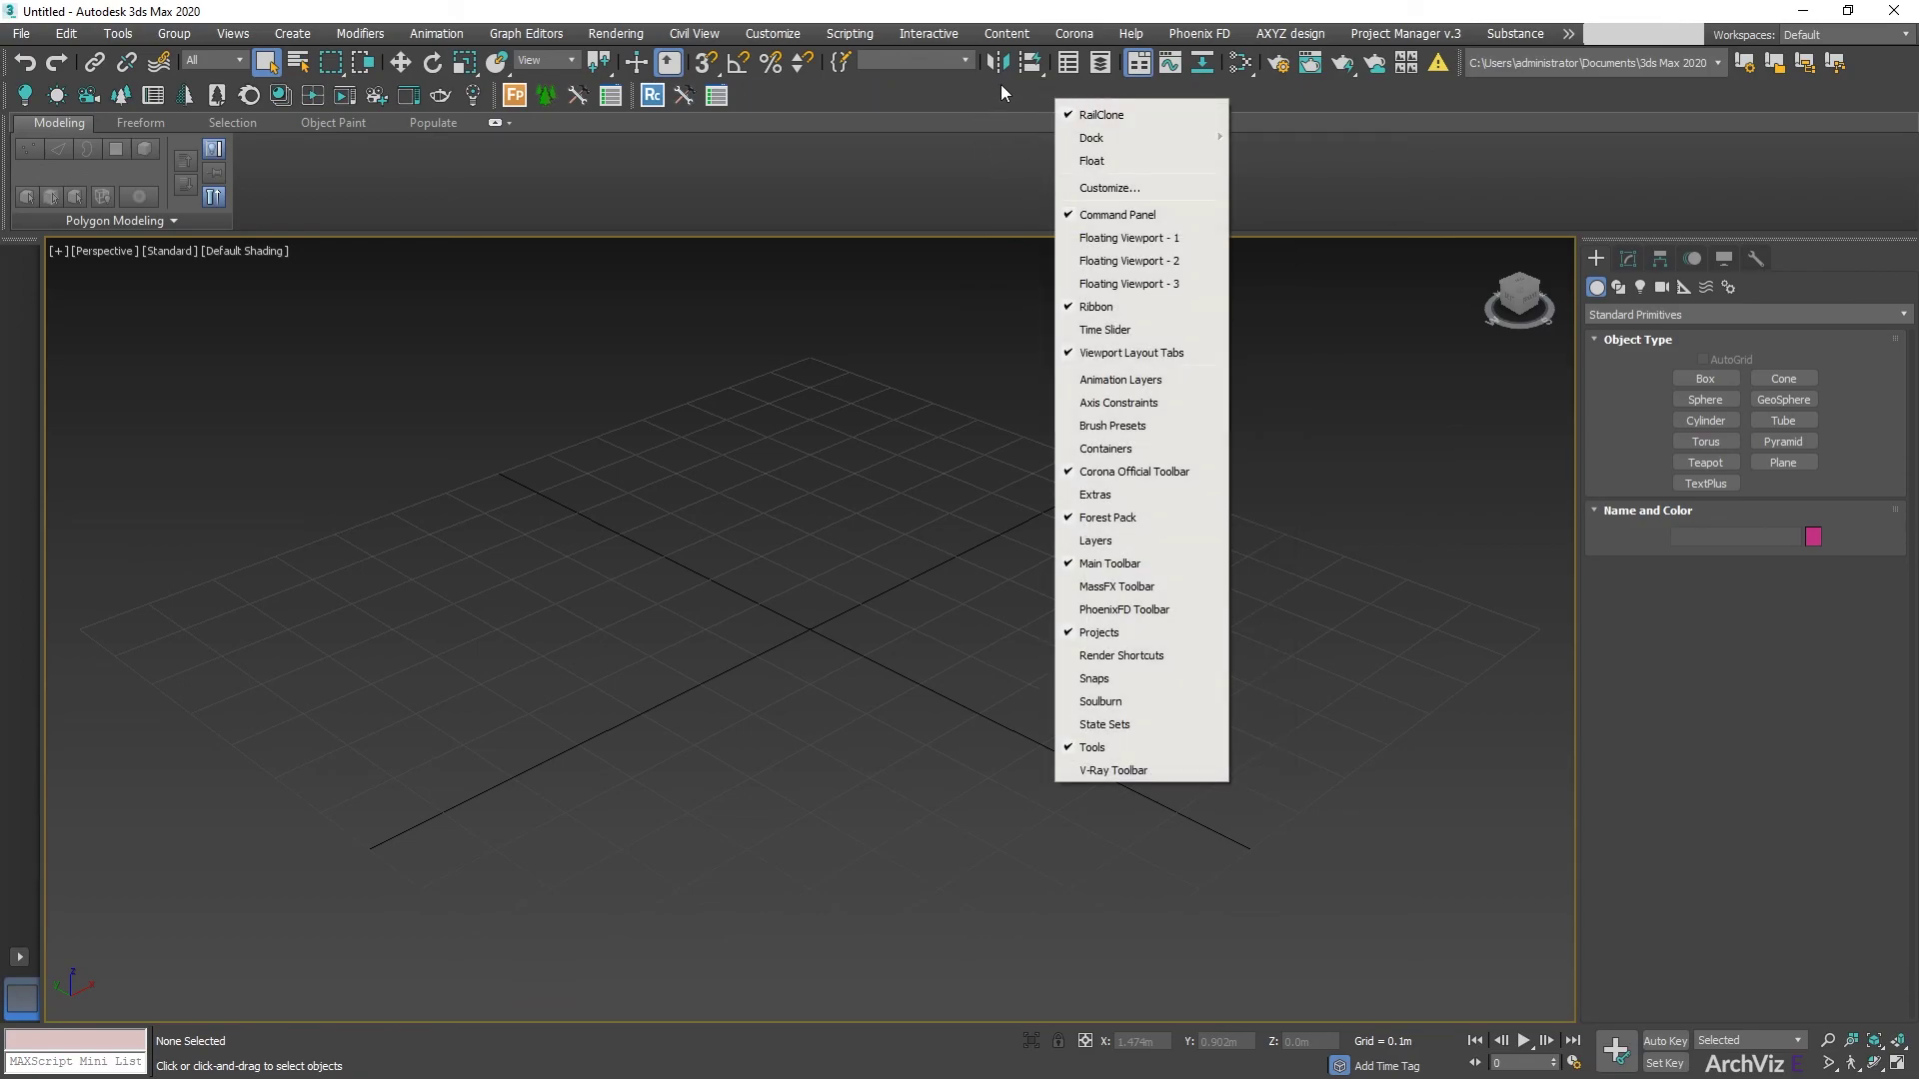
left_click(1099, 703)
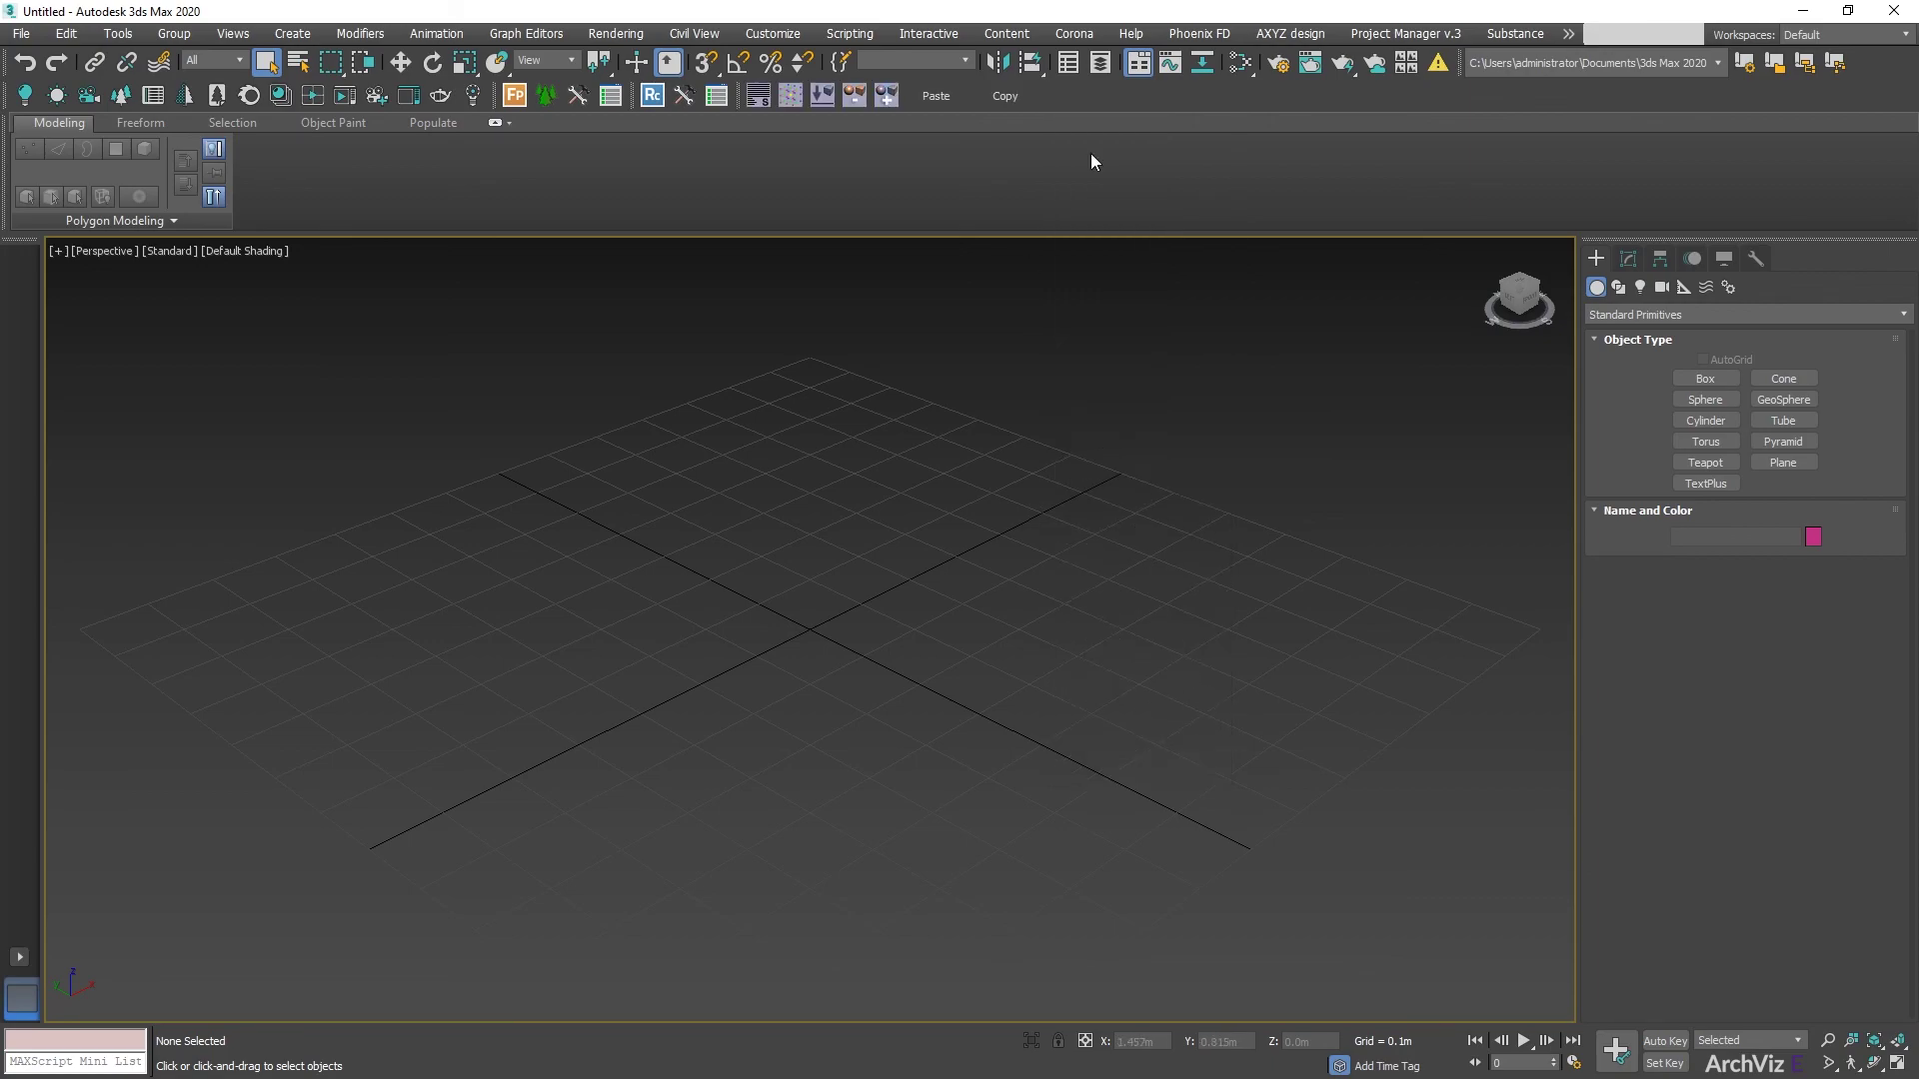